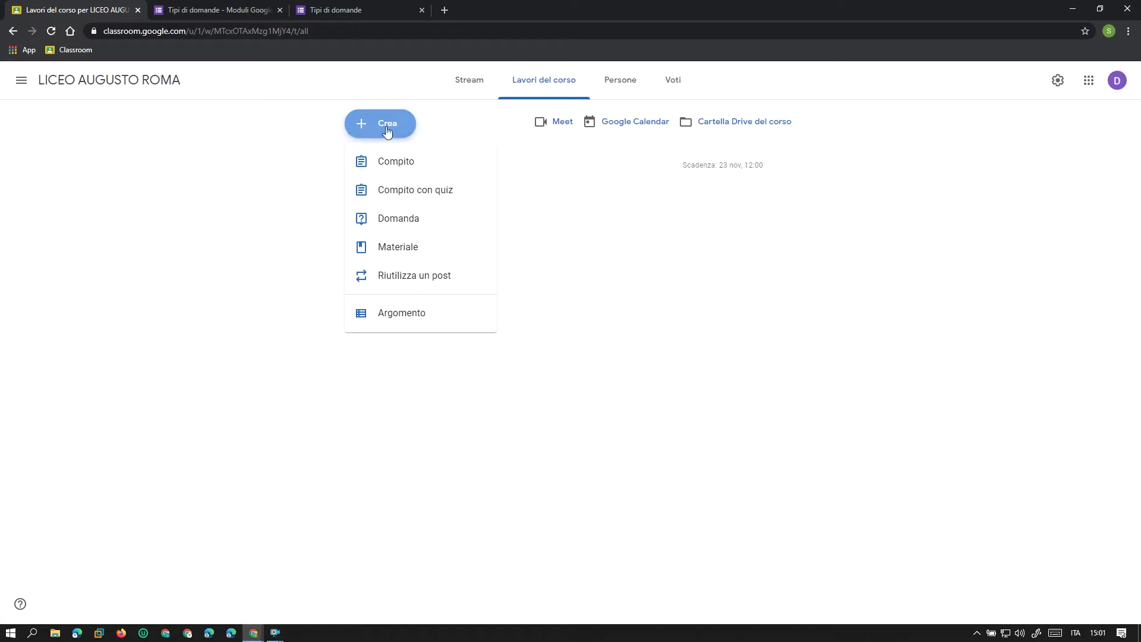
# - Create a quiz assignment titled "Quiz di prova" with the instructions "Istruzioni di prova"
pyautogui.click(434, 190)
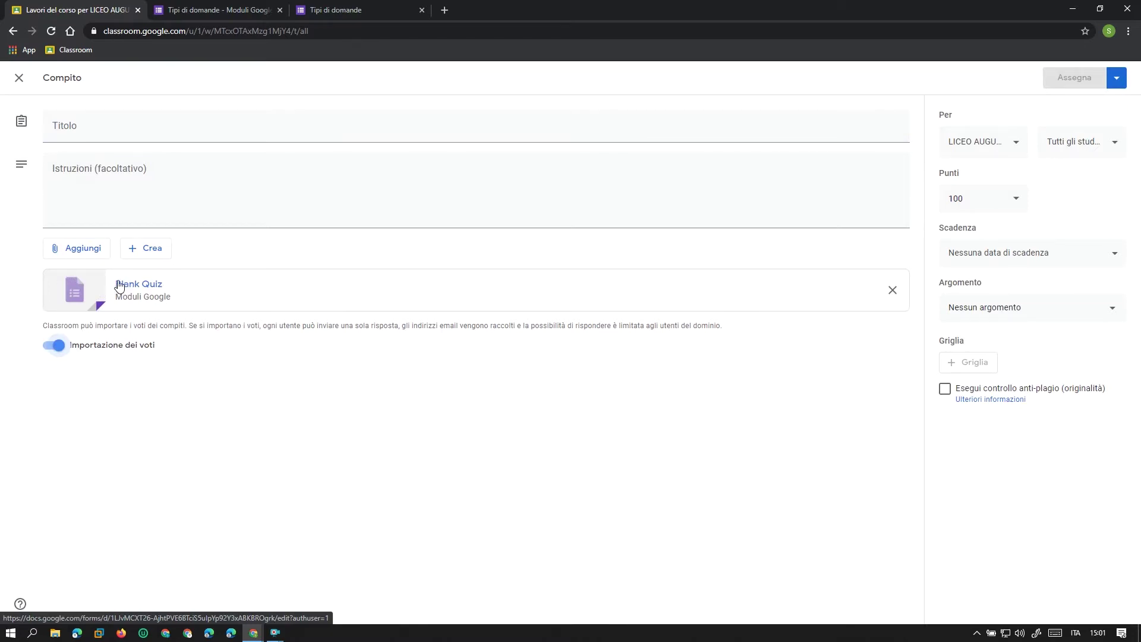
pyautogui.click(97, 133)
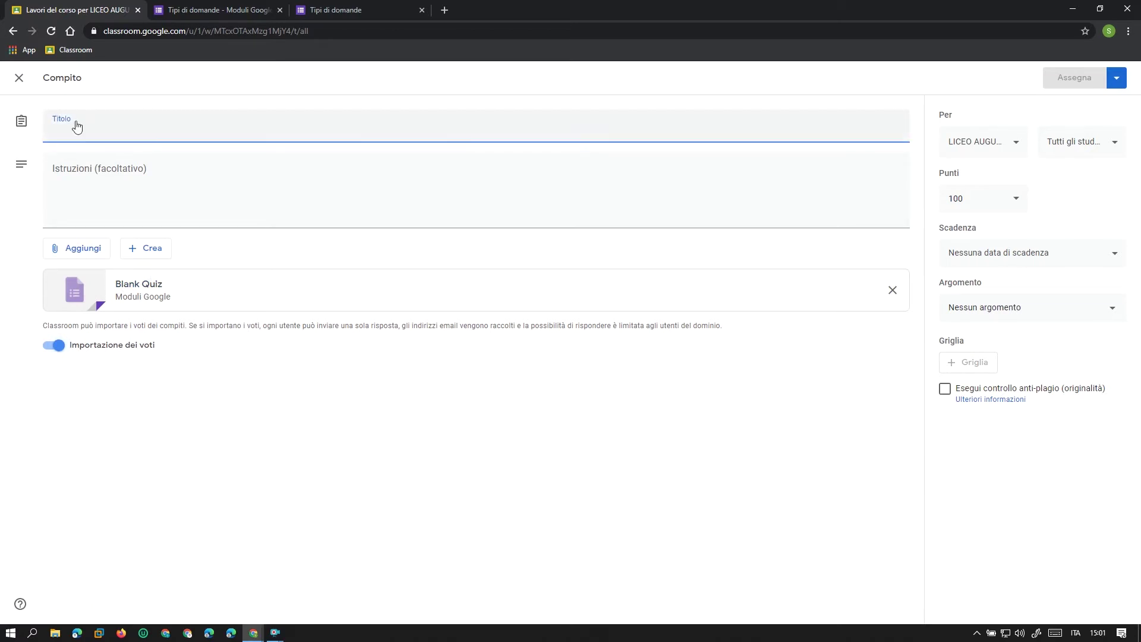
pyautogui.write('Quiz di pr')
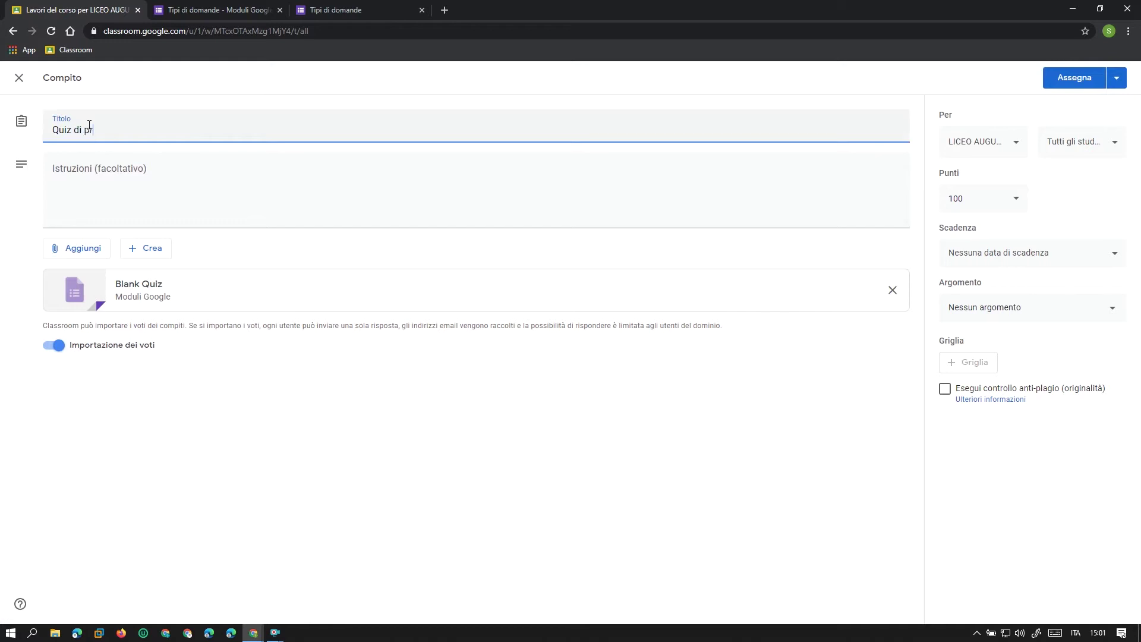
pyautogui.click(110, 175)
pyautogui.write('Istruzioni di prova')
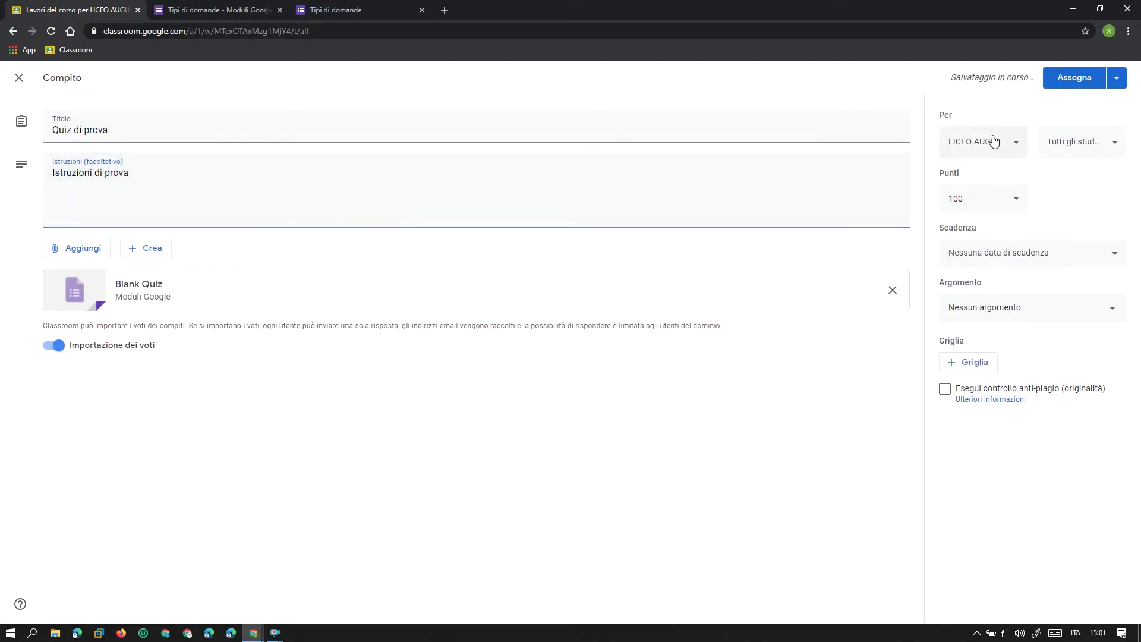
# - Try adding the Test class to the assignment's recipients and check which students are assigned
pyautogui.click(986, 151)
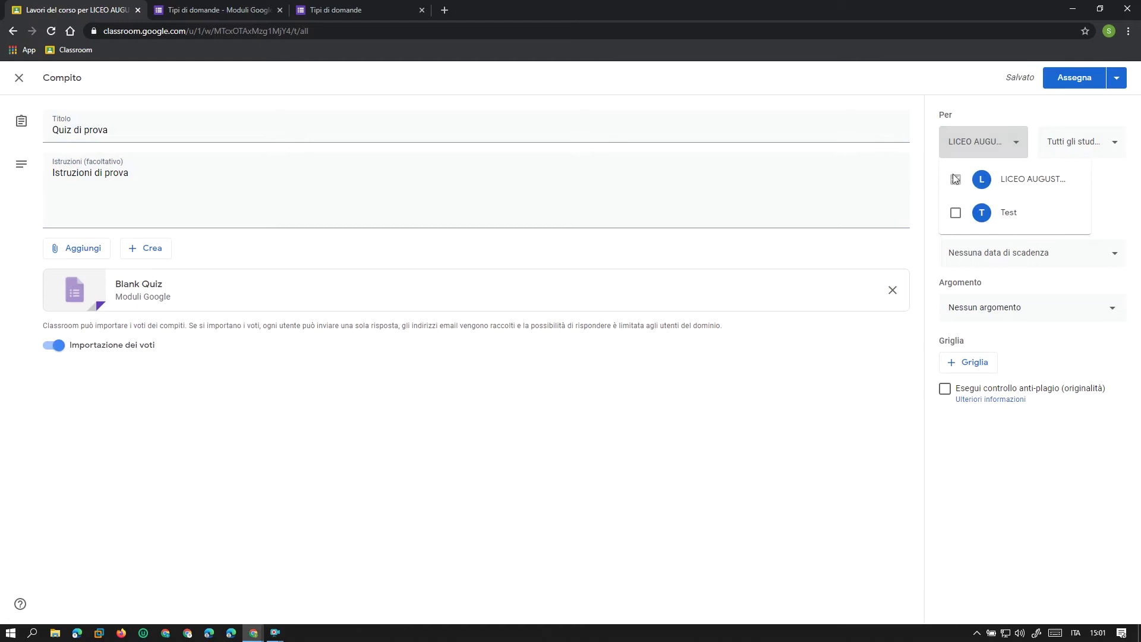
pyautogui.click(953, 213)
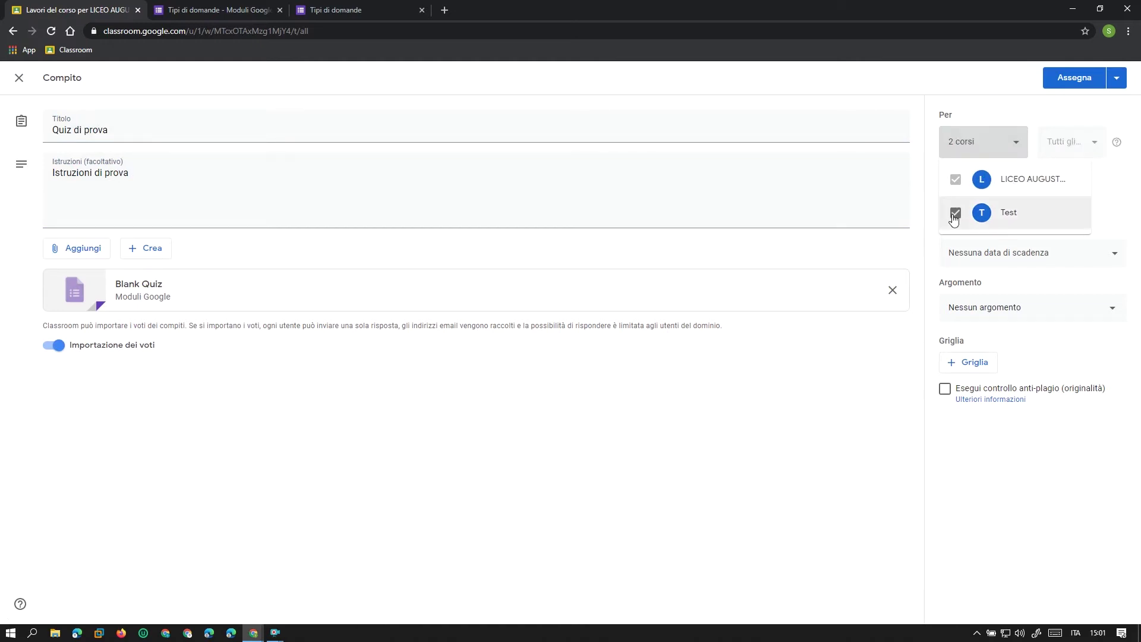
pyautogui.click(953, 214)
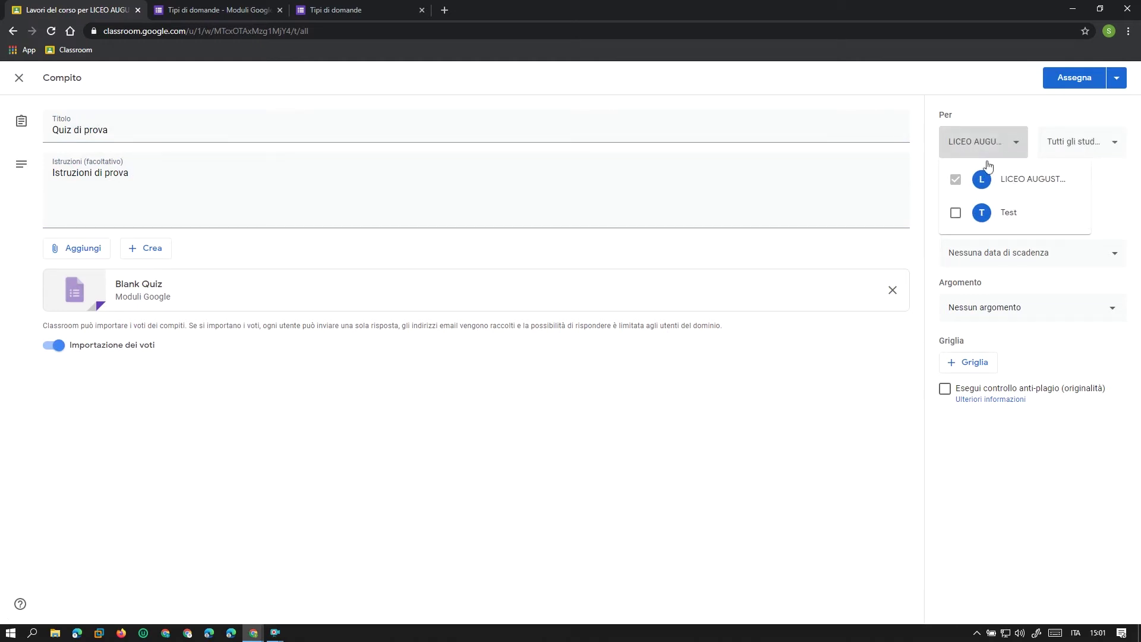
pyautogui.click(1018, 143)
pyautogui.click(1111, 144)
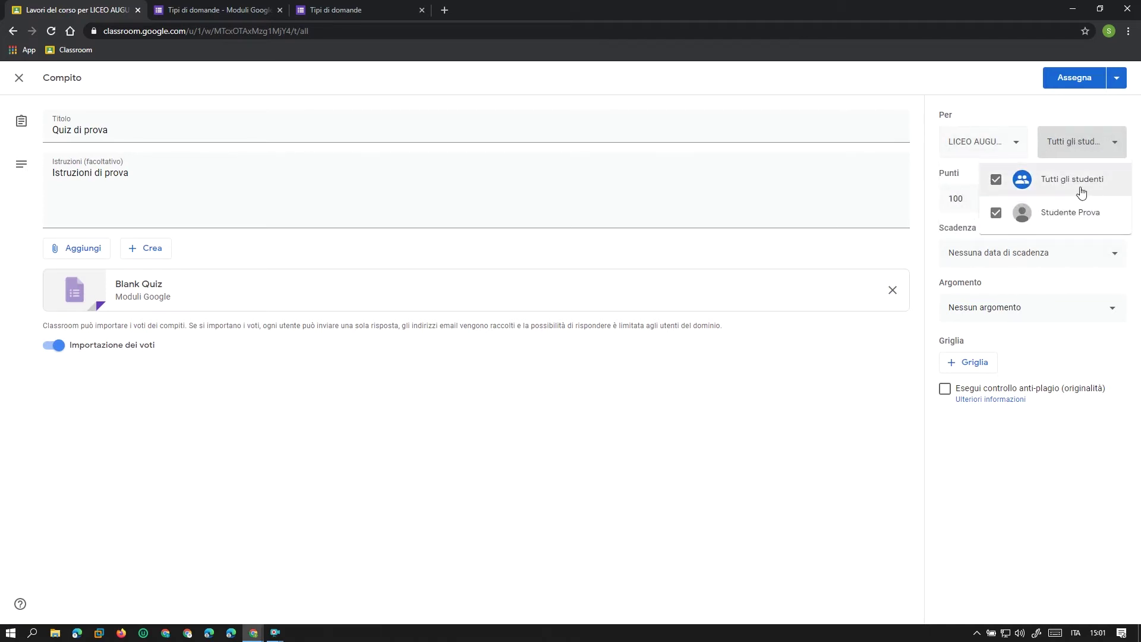
pyautogui.click(1111, 143)
# - Set the assignment's points to 10 and its due date to 30 nov 2020 at 12:00
pyautogui.click(982, 200)
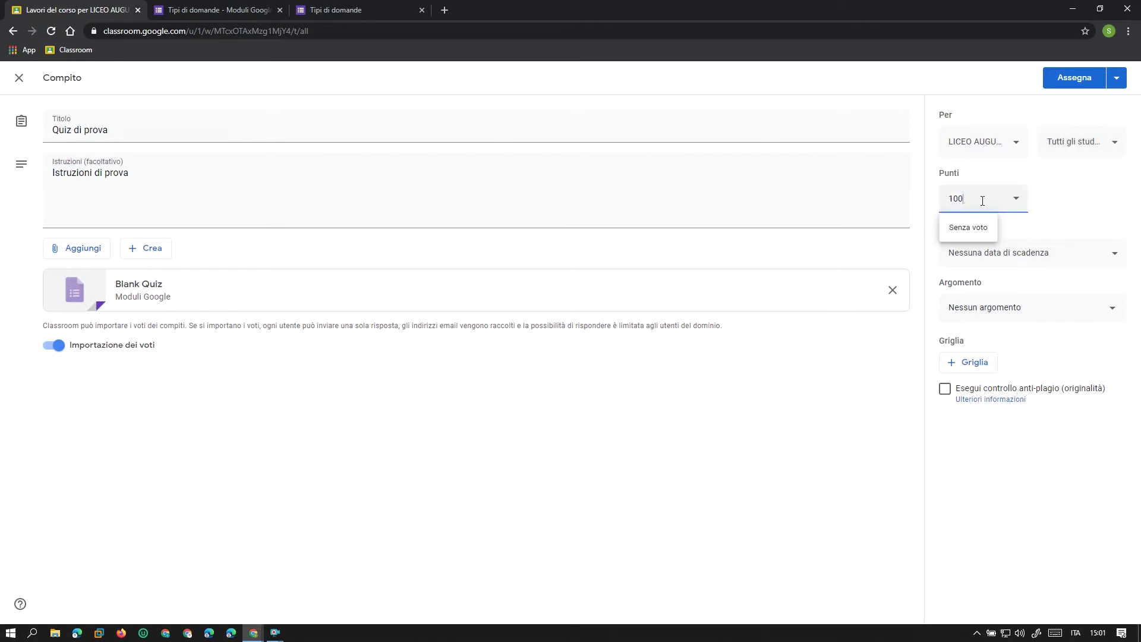
pyautogui.click(1085, 194)
pyautogui.click(1005, 264)
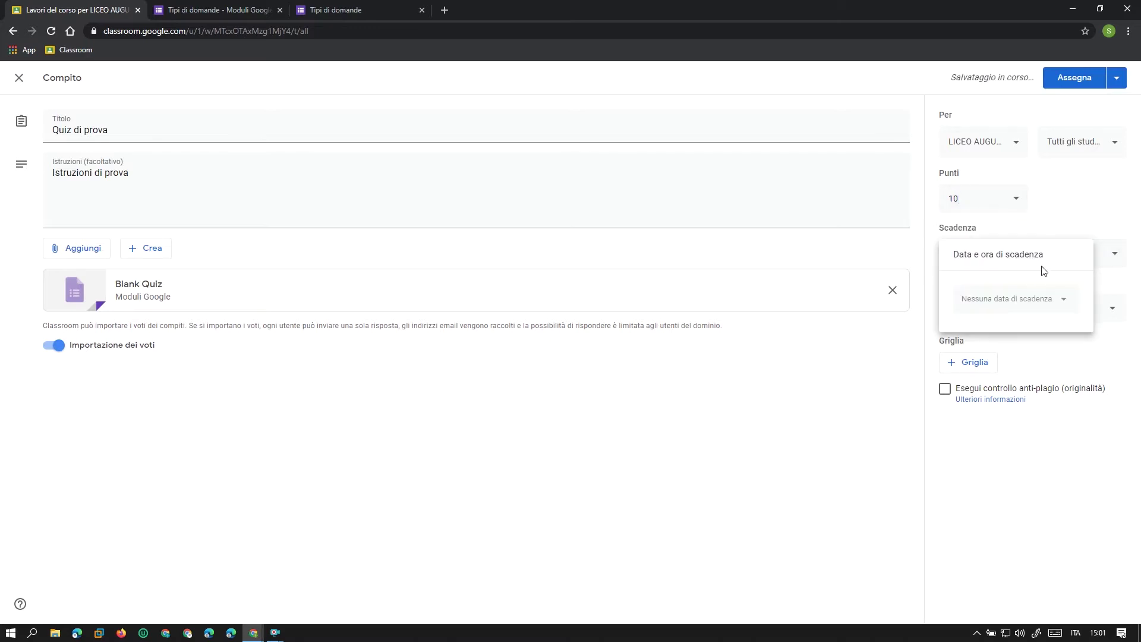
pyautogui.click(1016, 295)
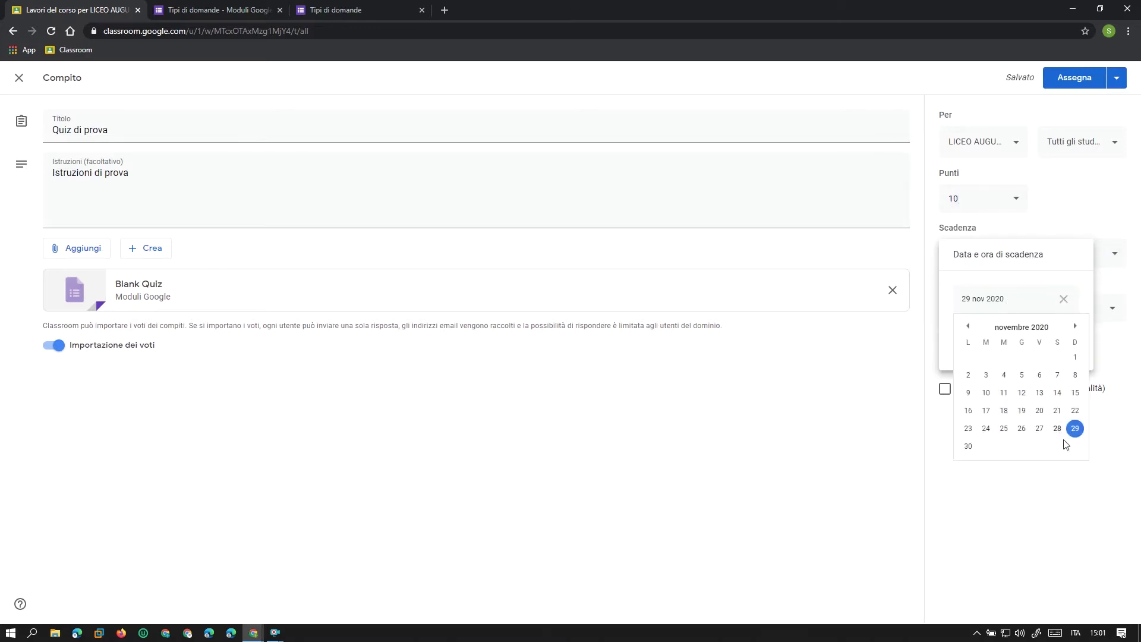
pyautogui.click(968, 446)
pyautogui.click(999, 337)
pyautogui.write('12:00')
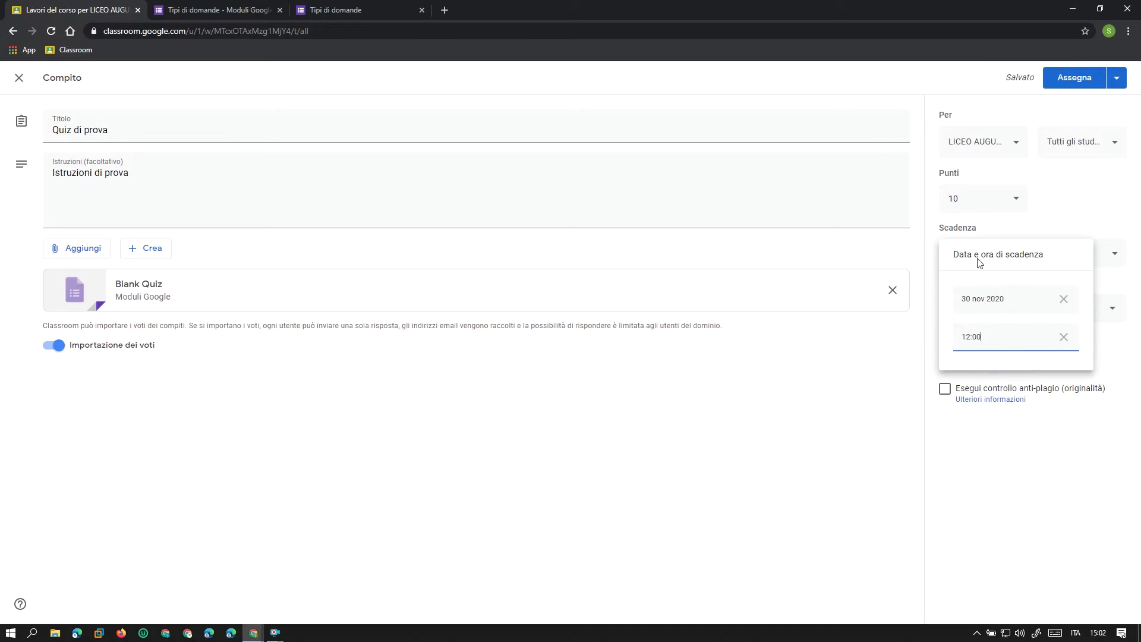
pyautogui.click(757, 436)
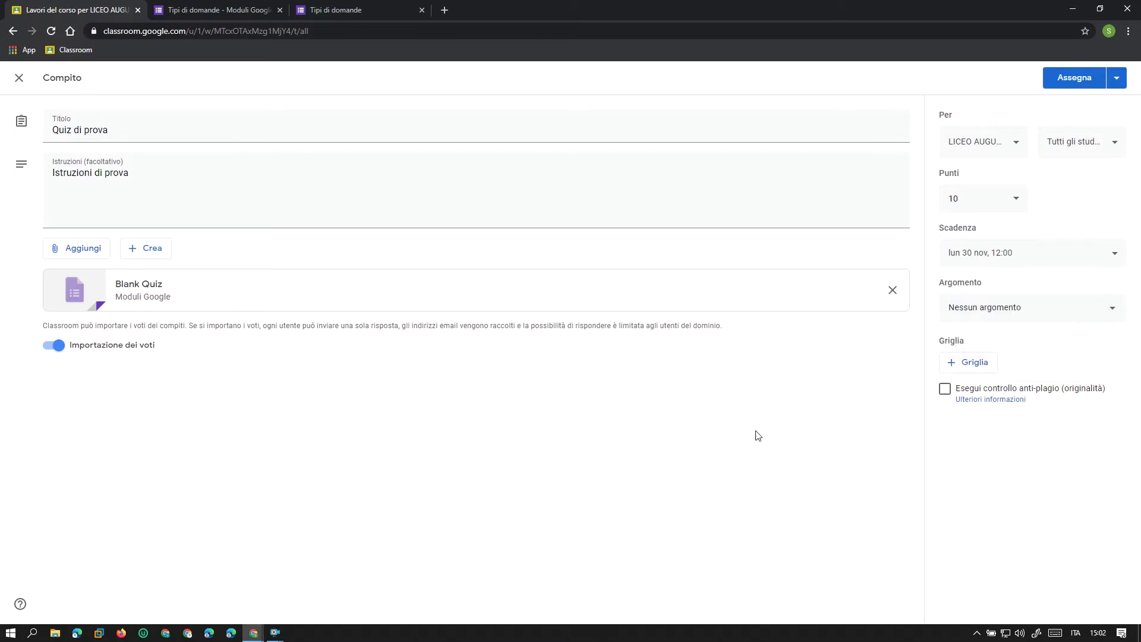
pyautogui.click(1032, 315)
pyautogui.click(1033, 310)
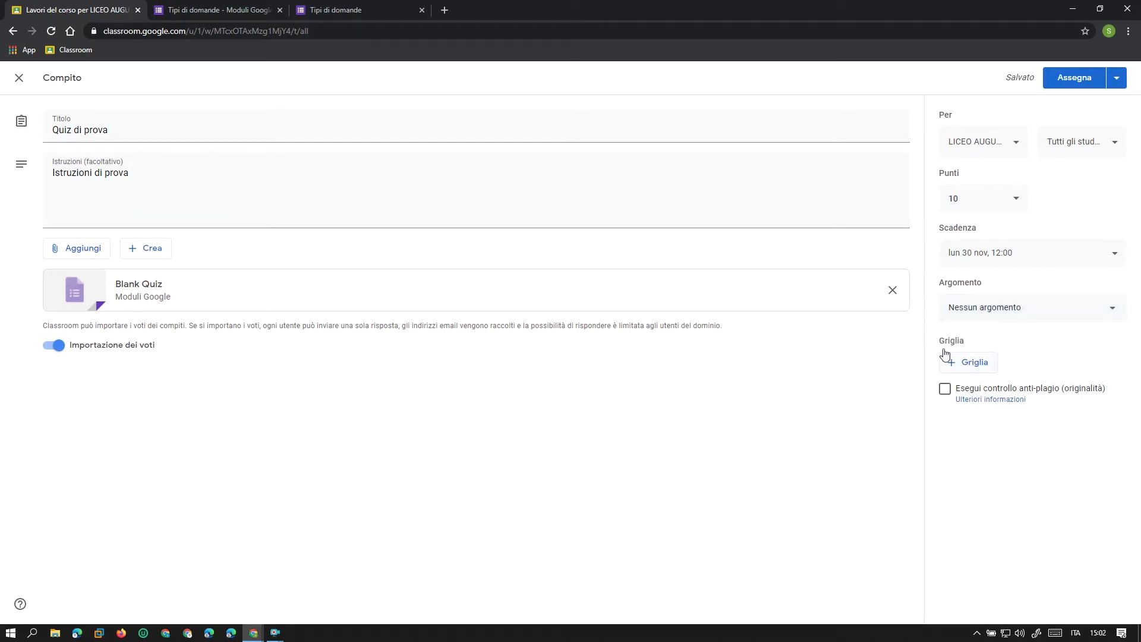
# - Open the attached Blank Quiz form and preview it as respondents see it
pyautogui.click(143, 286)
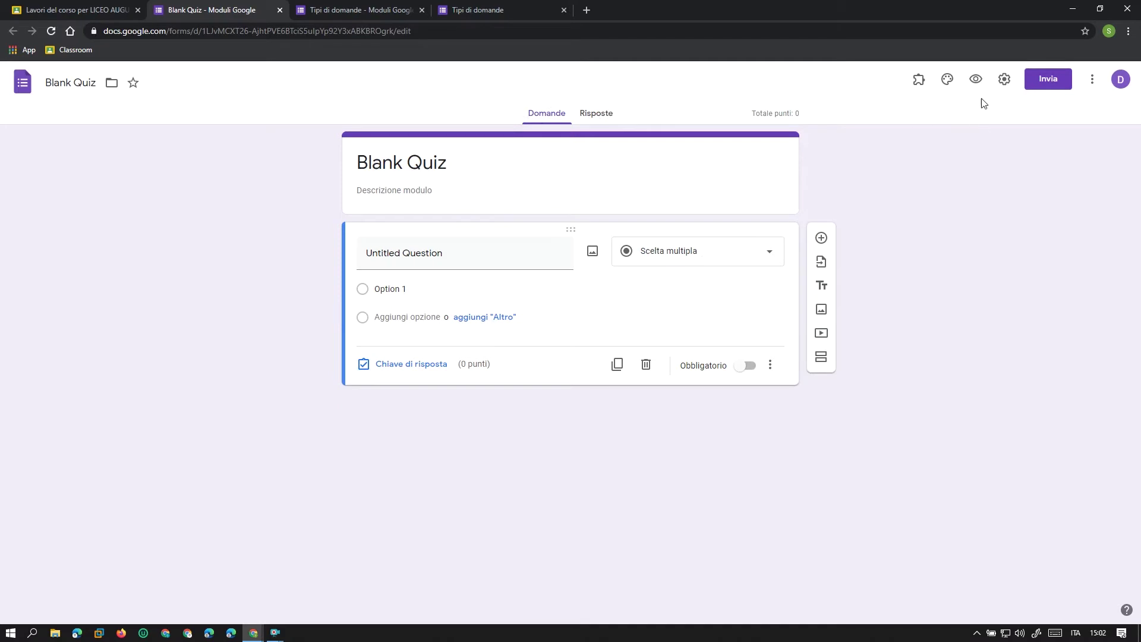
pyautogui.click(975, 80)
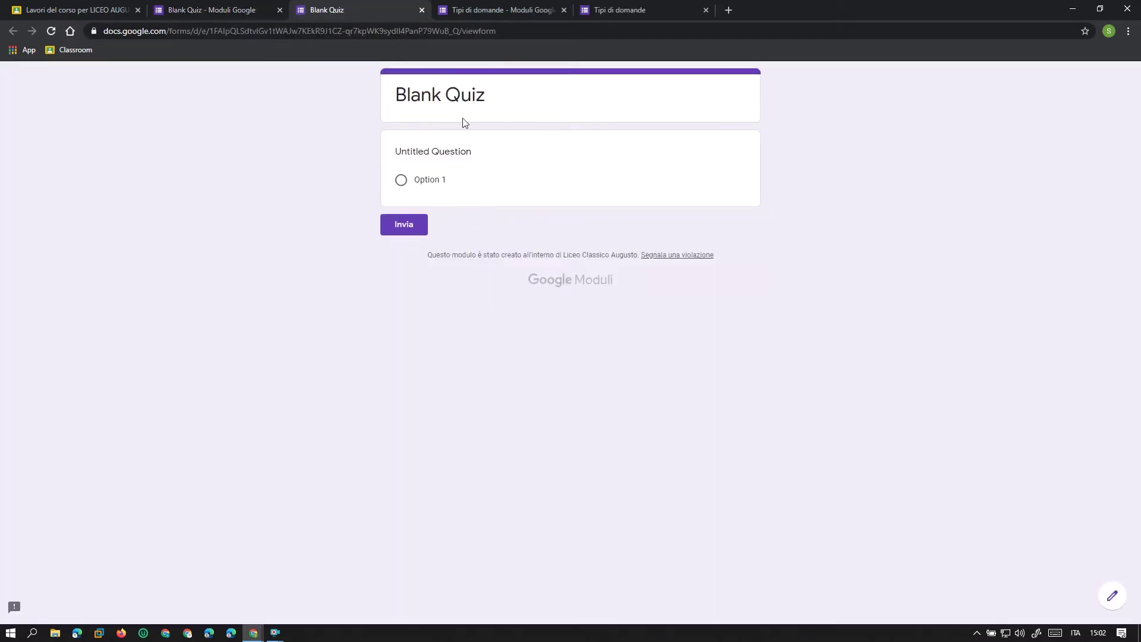
pyautogui.click(390, 229)
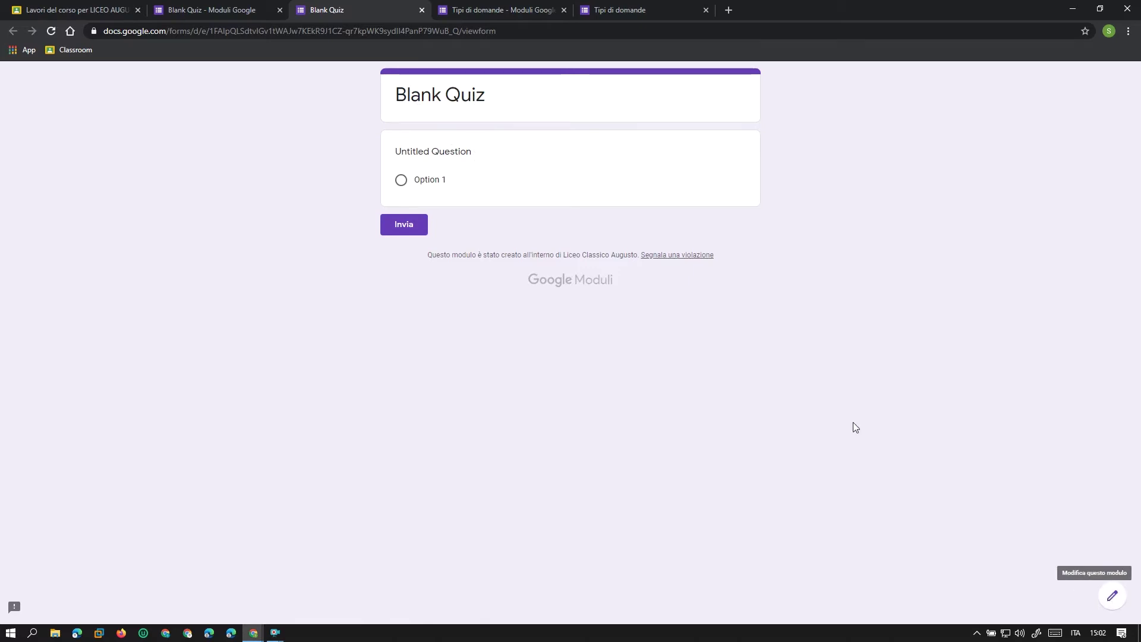
pyautogui.click(422, 10)
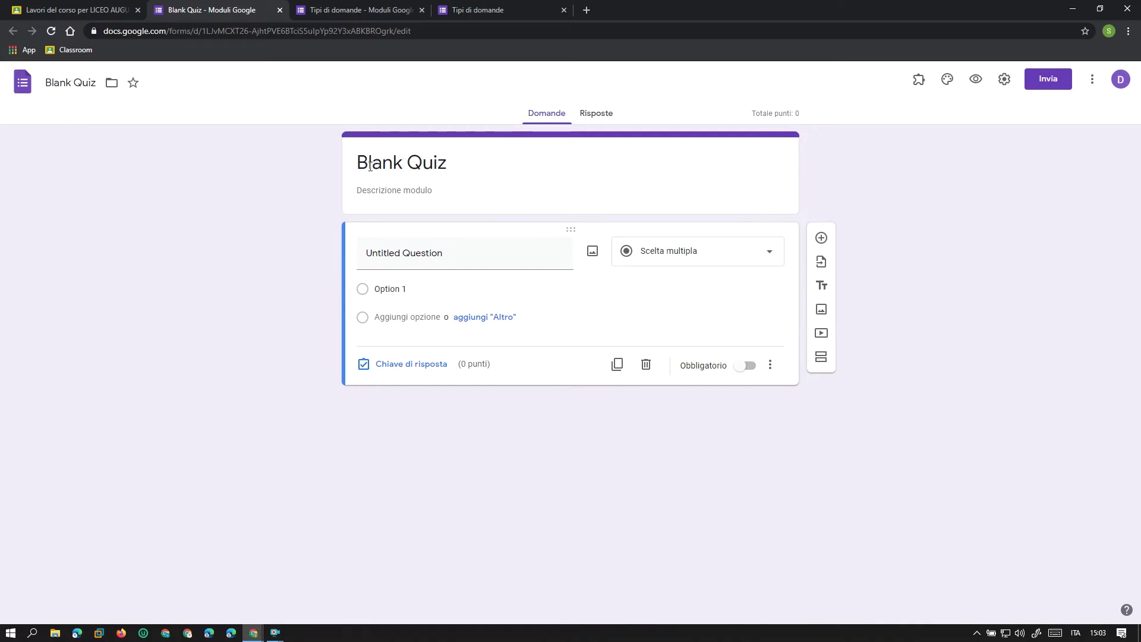
# - Rename both the form file and the form's title as "Quiz di prova"
pyautogui.tripleClick(75, 83)
pyautogui.write('Quiz di prova')
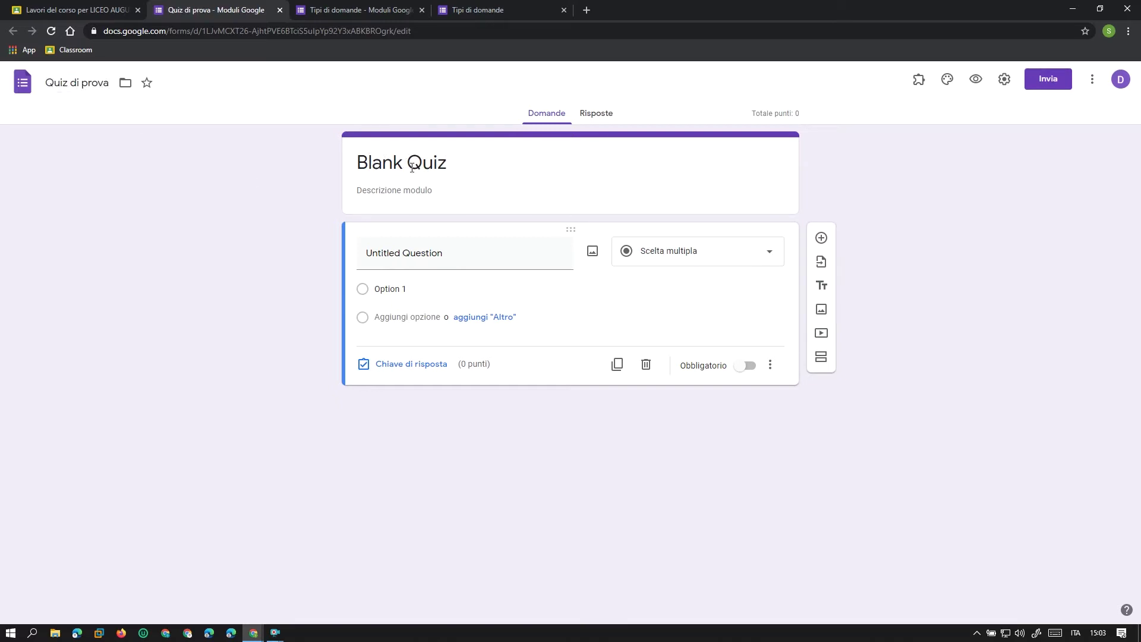
pyautogui.tripleClick(379, 162)
pyautogui.write('Quiz di prova')
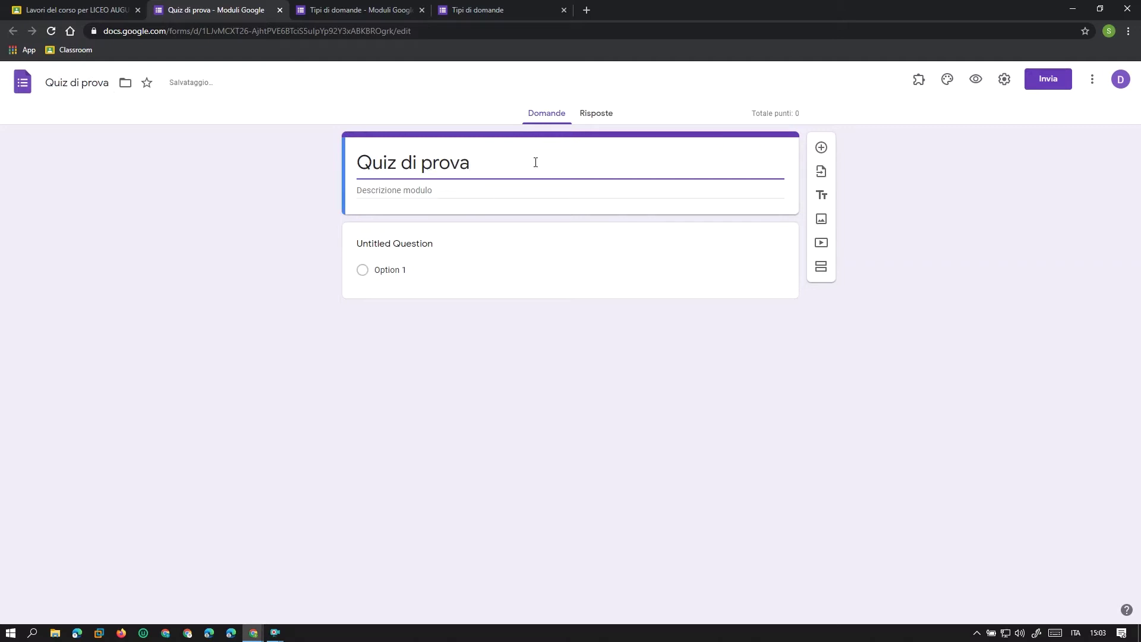
pyautogui.click(252, 189)
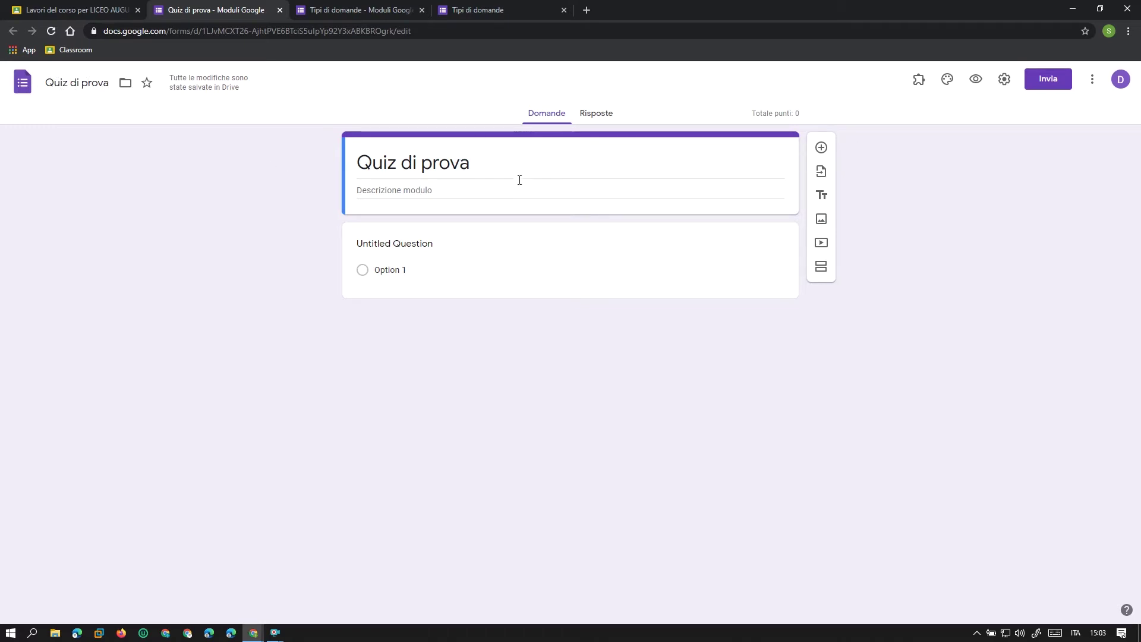
pyautogui.click(572, 229)
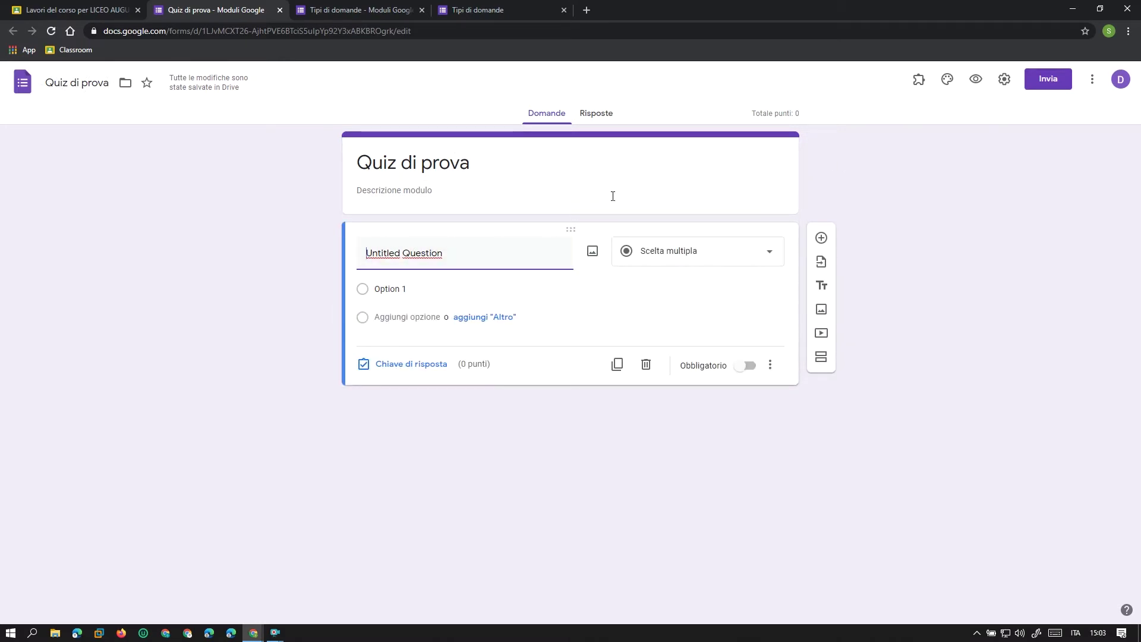
# - In the form's general settings, enable collecting email addresses and limit respondents to 1 response
pyautogui.click(1003, 79)
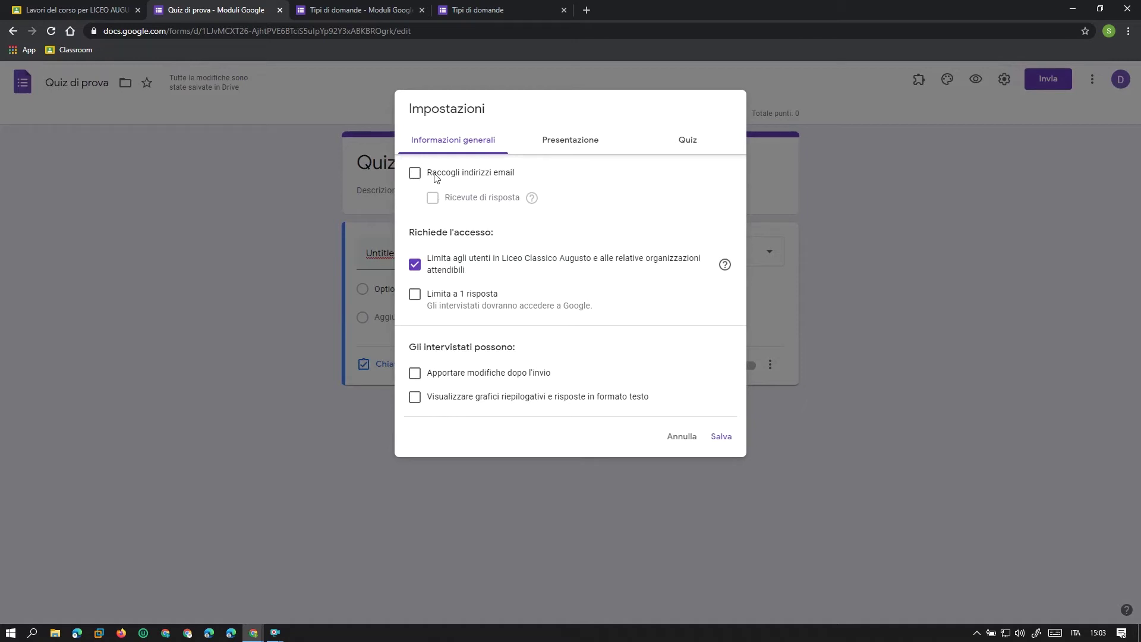
pyautogui.click(415, 173)
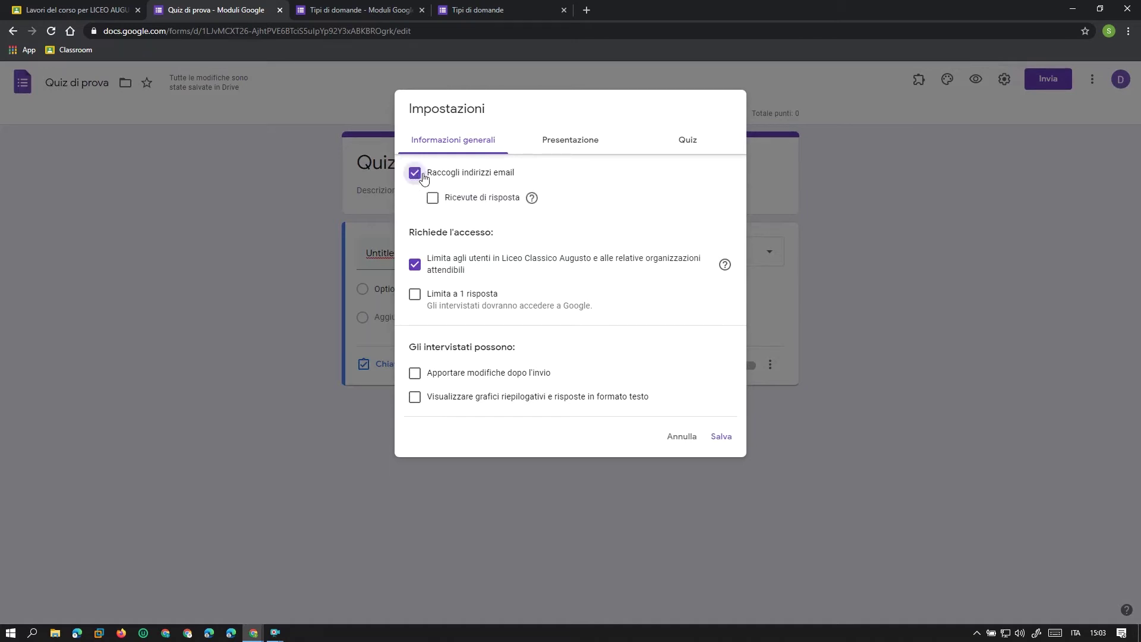
pyautogui.click(484, 175)
pyautogui.click(416, 173)
pyautogui.click(671, 291)
pyautogui.click(414, 295)
pyautogui.click(416, 297)
# - In the presentation settings, enable random question order and set the confirmation message to "Grazie per aver inviato il test"
pyautogui.click(566, 142)
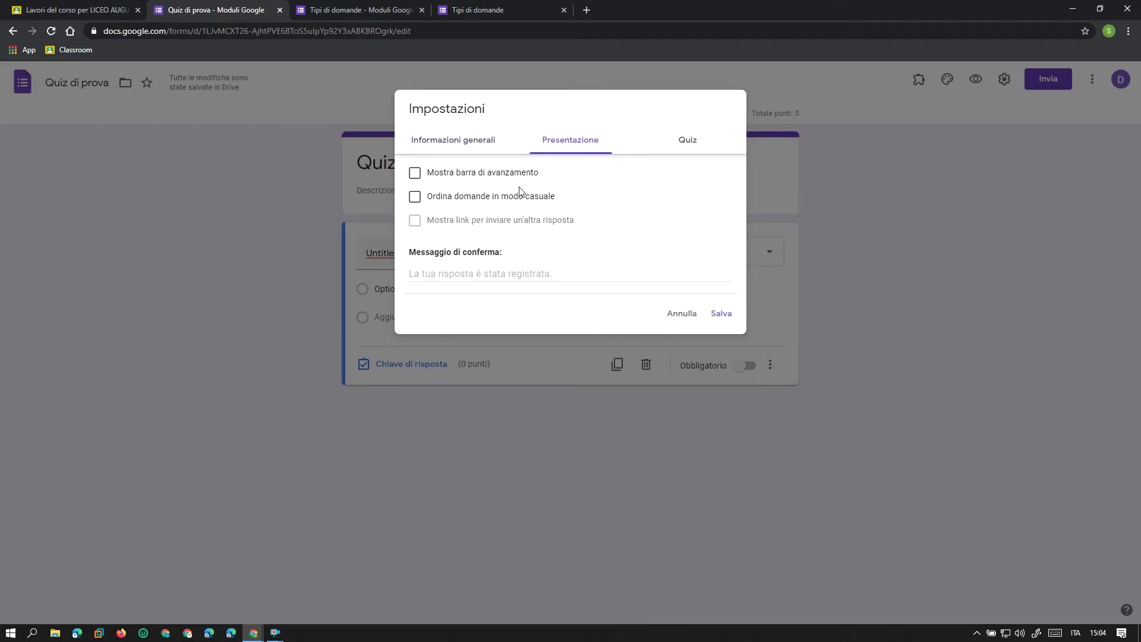
pyautogui.click(414, 196)
pyautogui.click(451, 202)
pyautogui.click(445, 202)
pyautogui.click(486, 277)
pyautogui.write('Grazie per aver inviato il test')
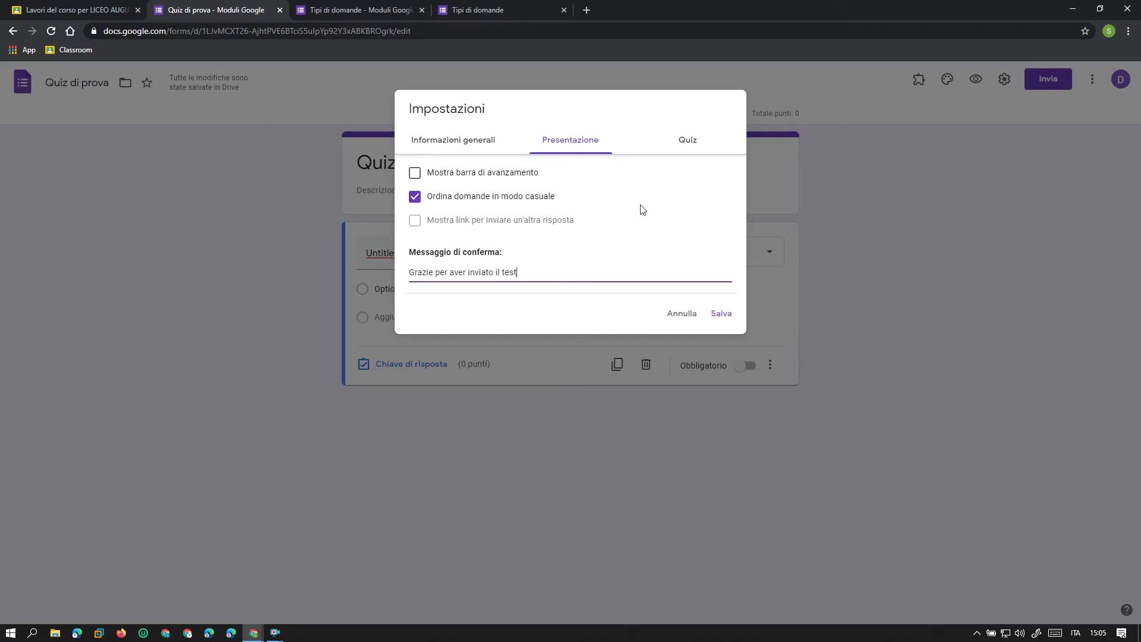
# - Examine the quiz settings for Chromebook lock mode, grade release and what respondents can view
pyautogui.click(675, 147)
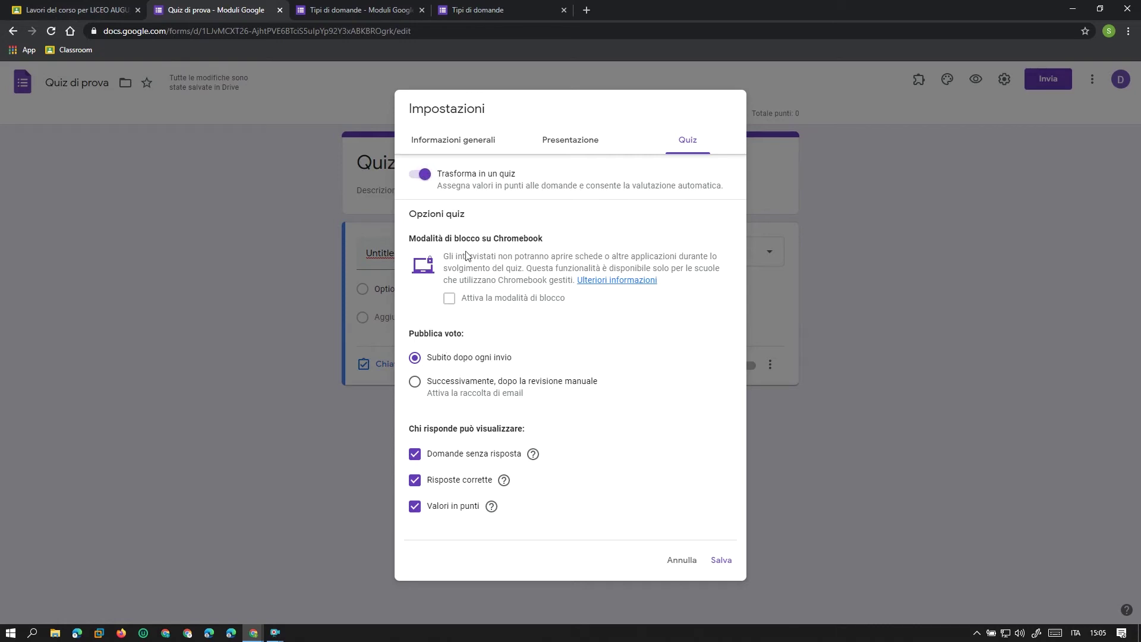
pyautogui.moveTo(410, 238); pyautogui.dragTo(561, 240)
pyautogui.click(493, 240)
pyautogui.moveTo(428, 241); pyautogui.dragTo(509, 241)
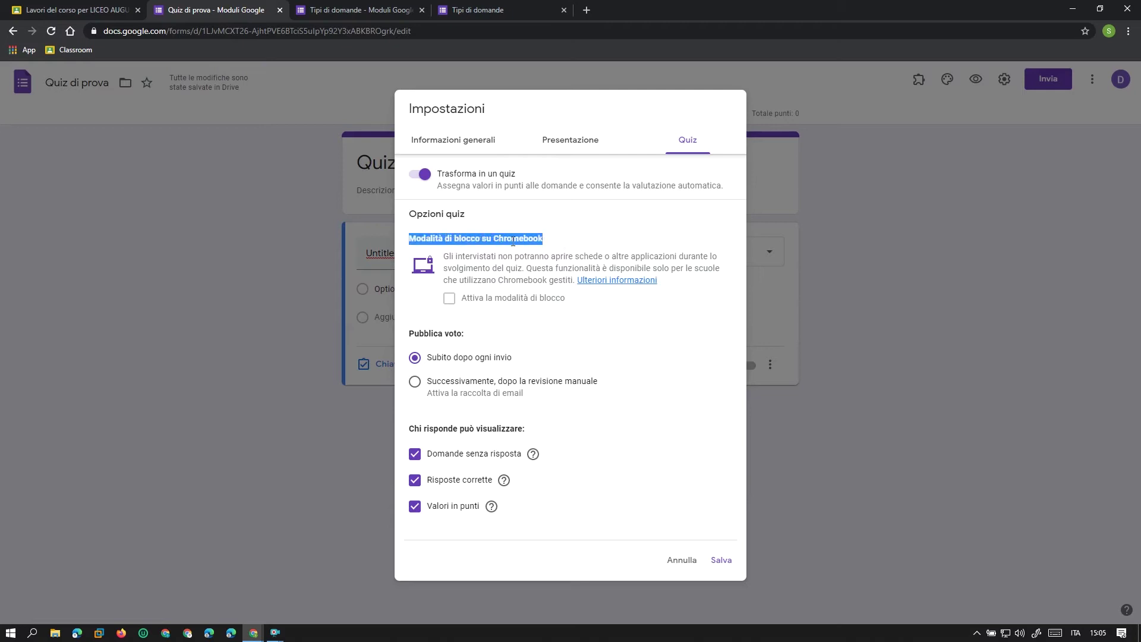
pyautogui.click(504, 237)
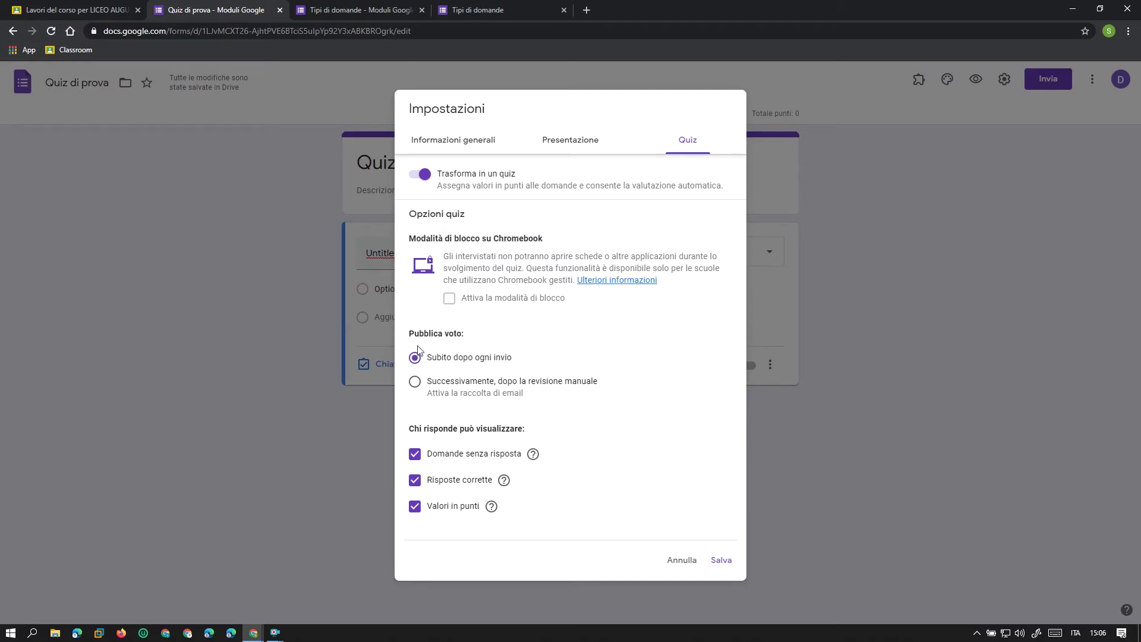
pyautogui.moveTo(410, 334); pyautogui.dragTo(450, 332)
pyautogui.click(432, 331)
pyautogui.moveTo(420, 428); pyautogui.dragTo(498, 429)
pyautogui.click(497, 424)
# - Disable "Domande senza risposta" for respondents, save the form settings and recheck the general settings
pyautogui.moveTo(533, 456)
pyautogui.click(414, 454)
pyautogui.click(722, 560)
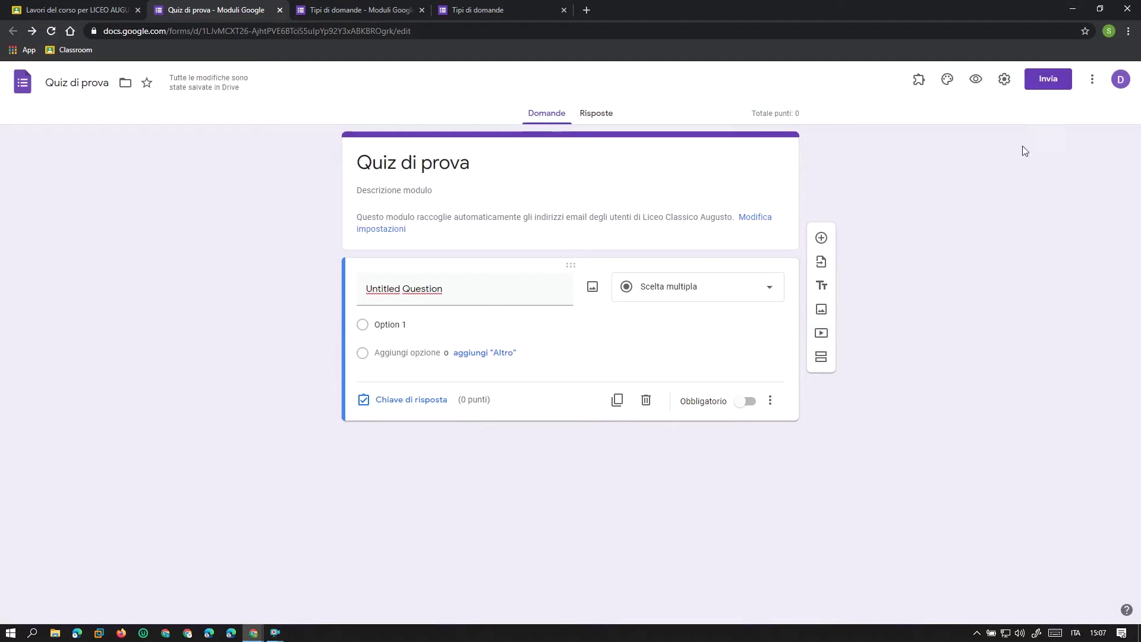
pyautogui.click(1004, 79)
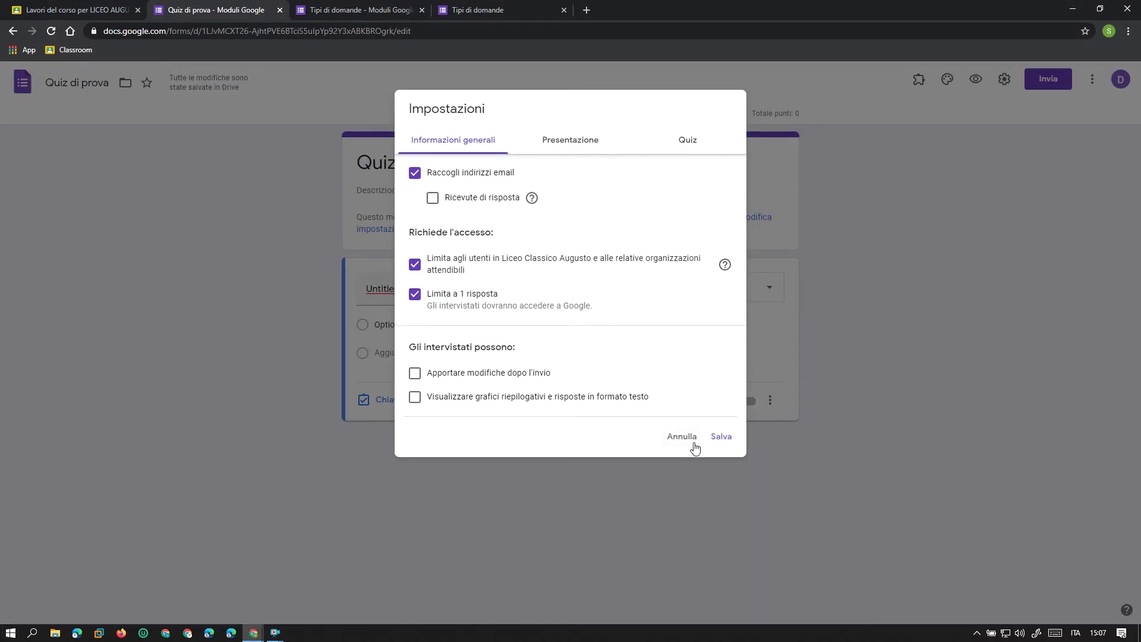
pyautogui.click(683, 438)
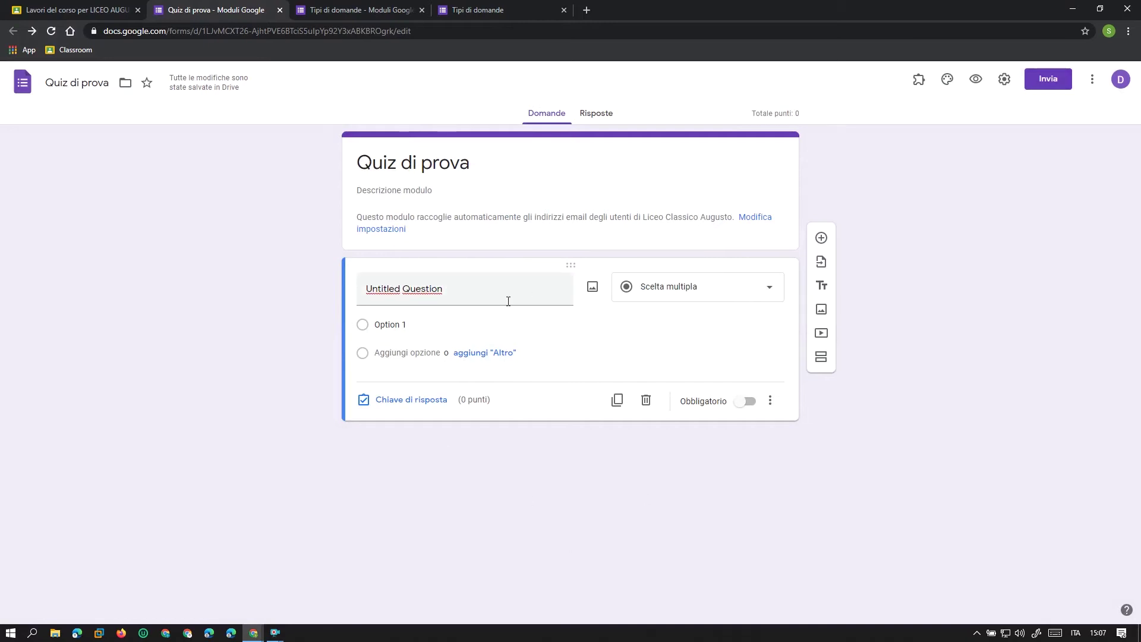
# - Replace the untitled question's text with "Domanda di prova?"
pyautogui.click(384, 289)
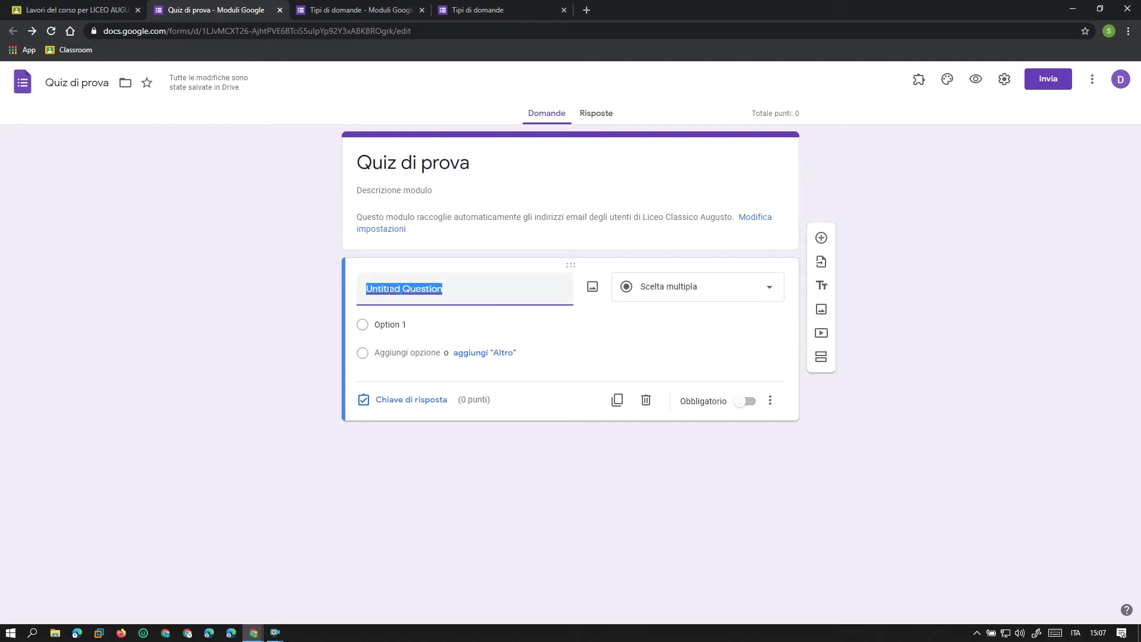
pyautogui.write('Domanda di prova')
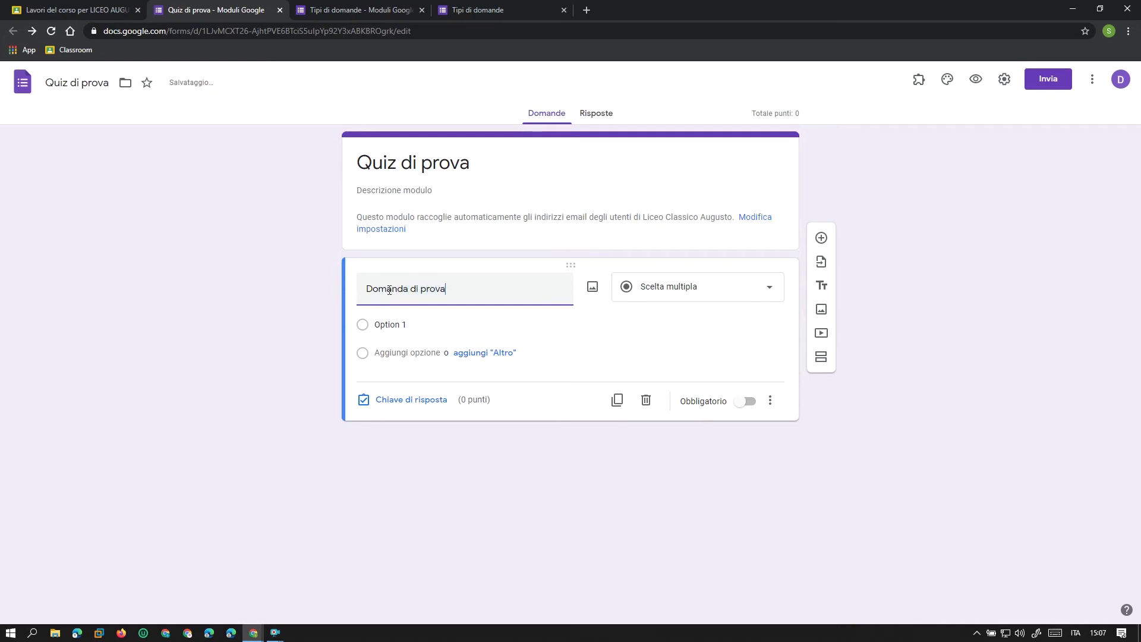
pyautogui.write('?')
pyautogui.moveTo(366, 289); pyautogui.dragTo(451, 290)
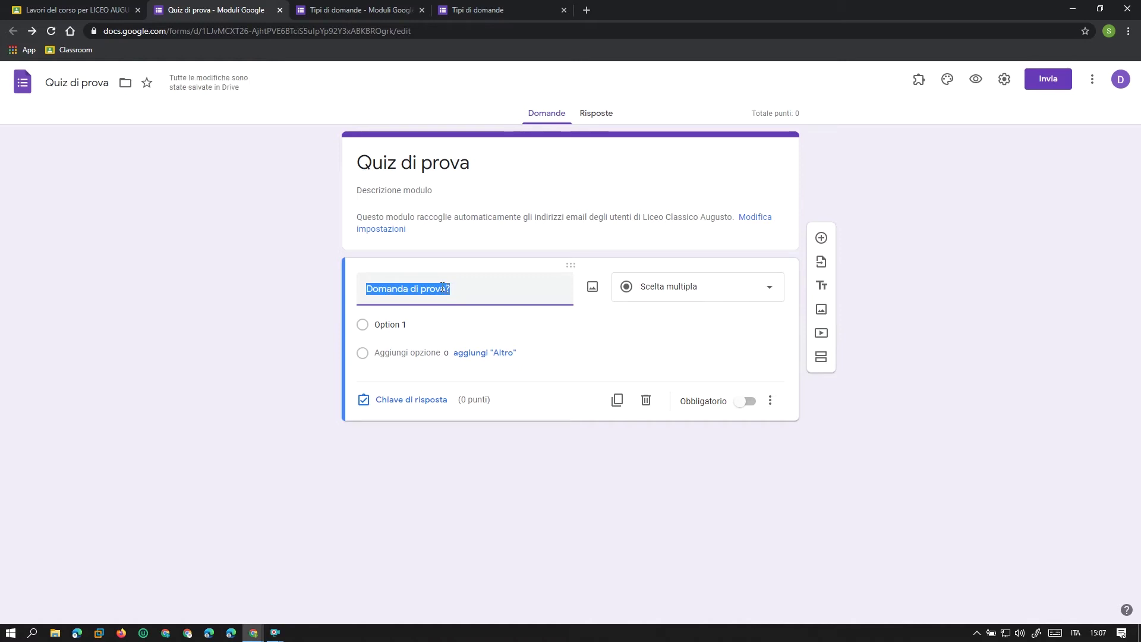
# - Change the question's text to "Quanto fa 2+2?" and enter the answer options 8, 4, 6 and 22
pyautogui.write('Quanto fa 2')
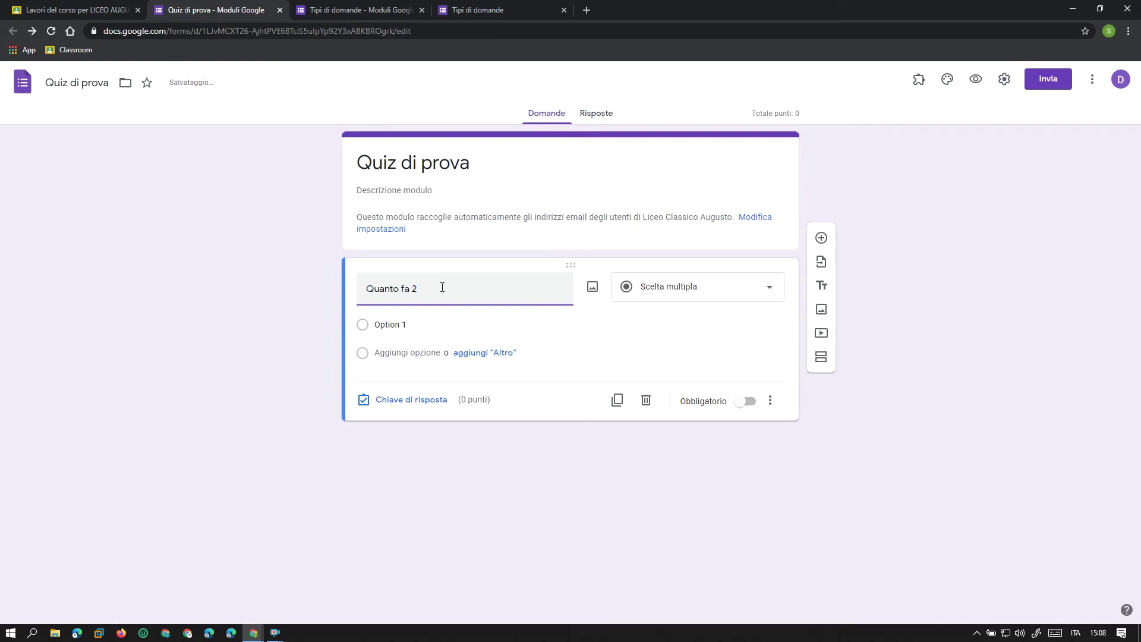
pyautogui.write('+2?')
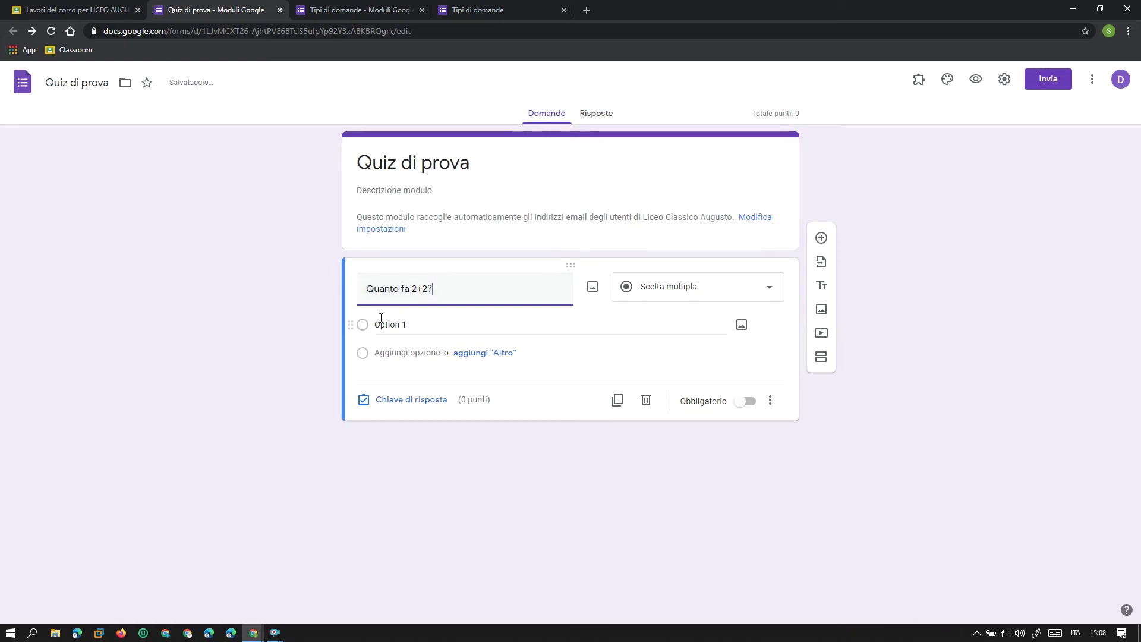
pyautogui.click(420, 324)
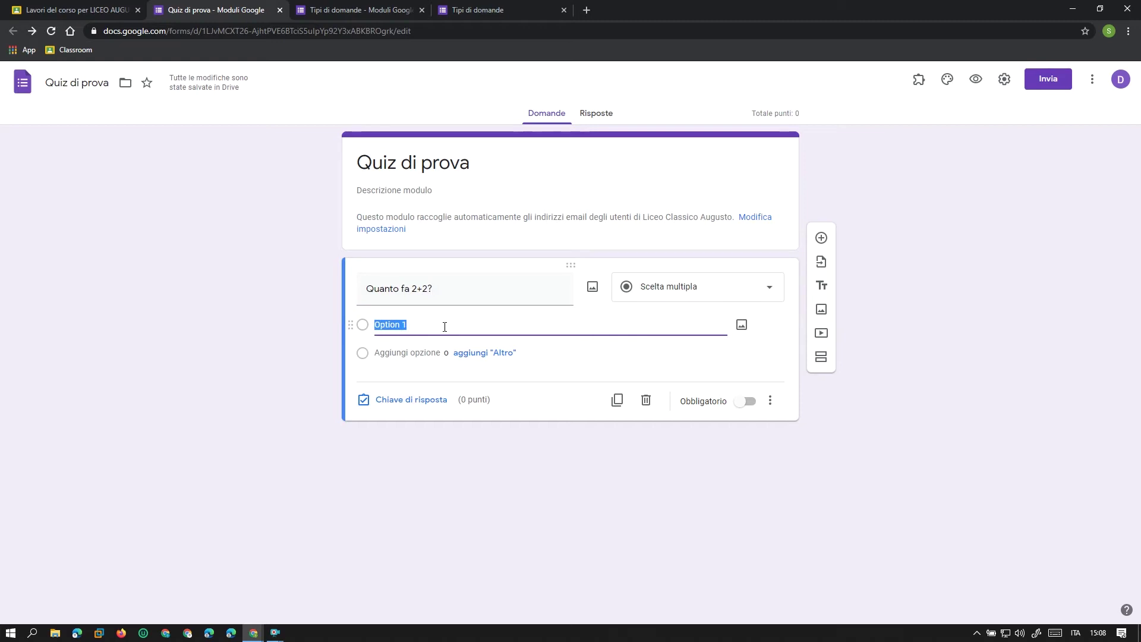
pyautogui.write('8')
pyautogui.press('Return')
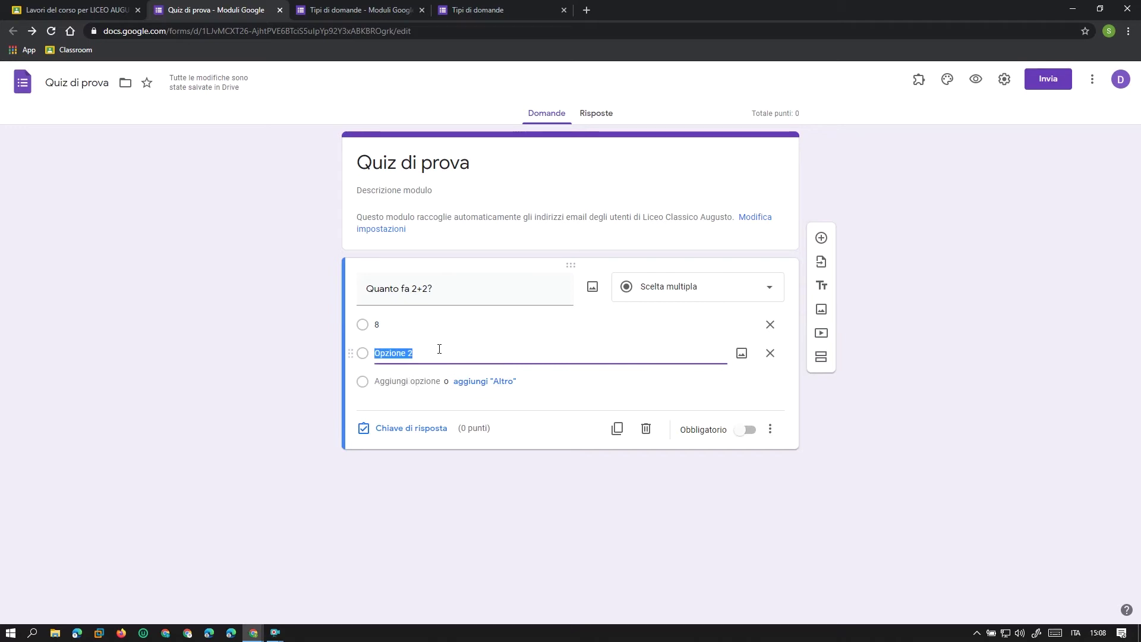
pyautogui.write('4')
pyautogui.press('Return')
pyautogui.write('6')
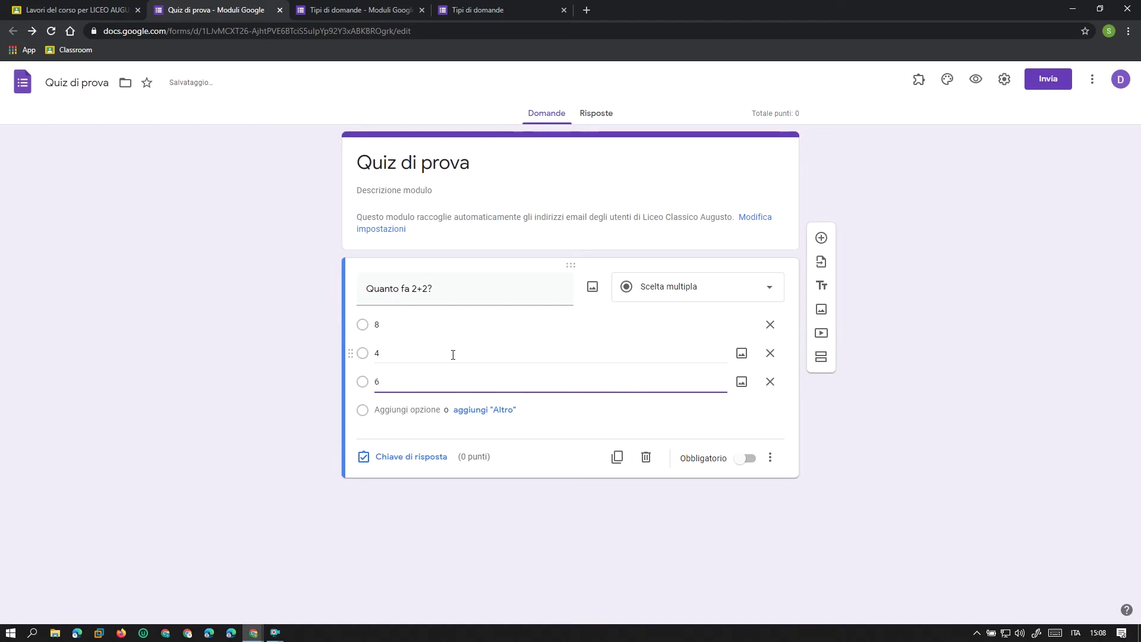
pyautogui.press('Return')
pyautogui.write('22')
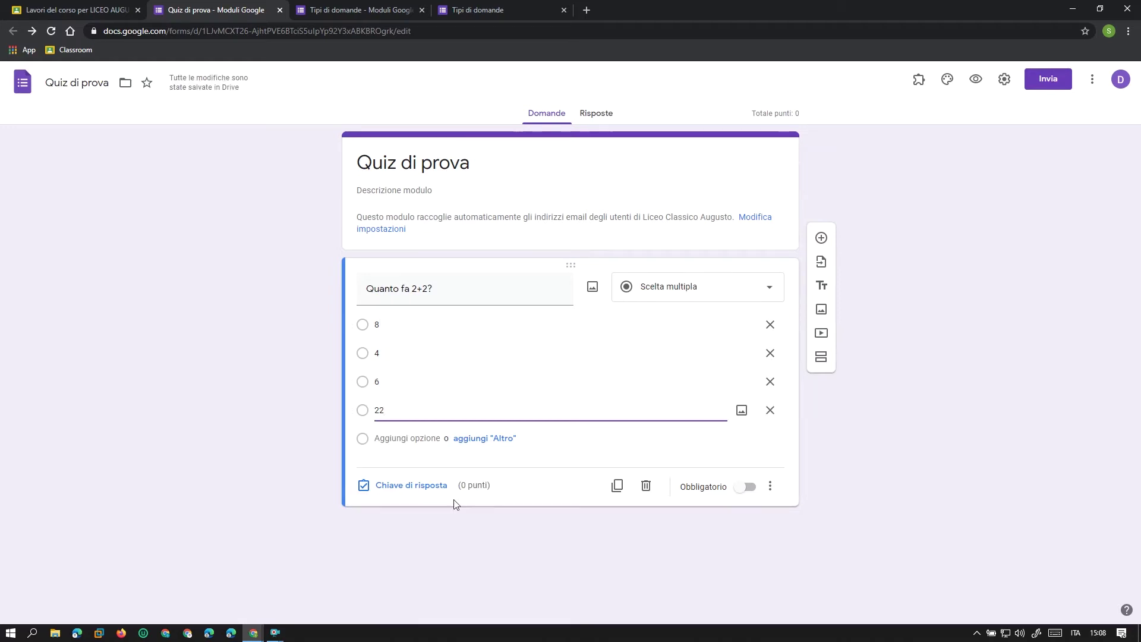
# - In the answer key for "Quanto fa 2+2?", mark 4 as the correct answer and assign 1 point
pyautogui.click(396, 486)
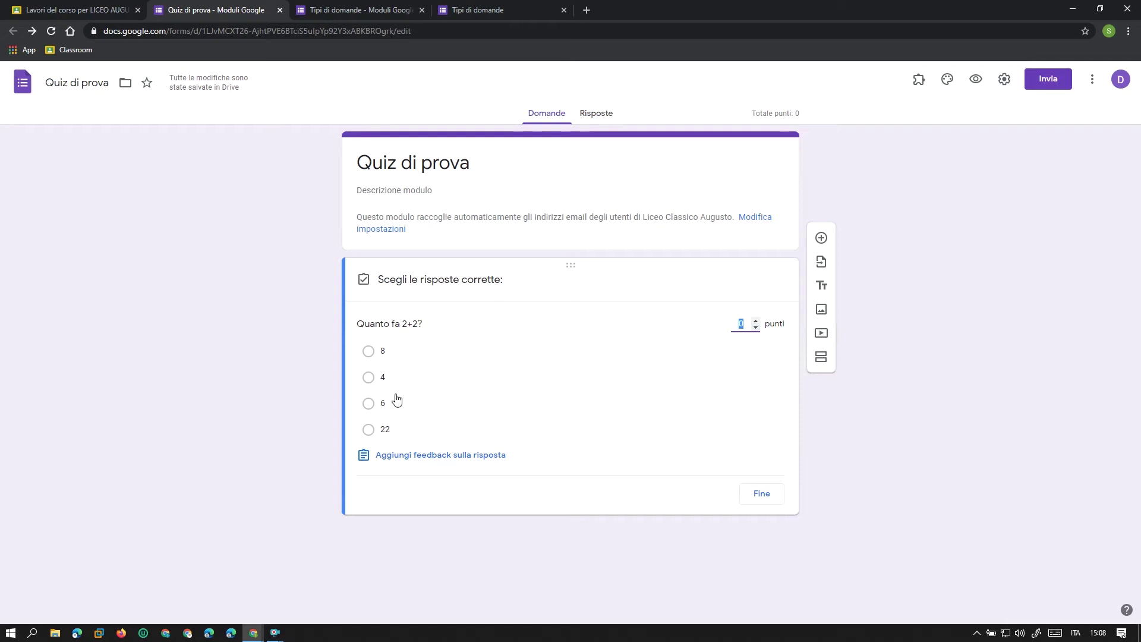
pyautogui.click(368, 377)
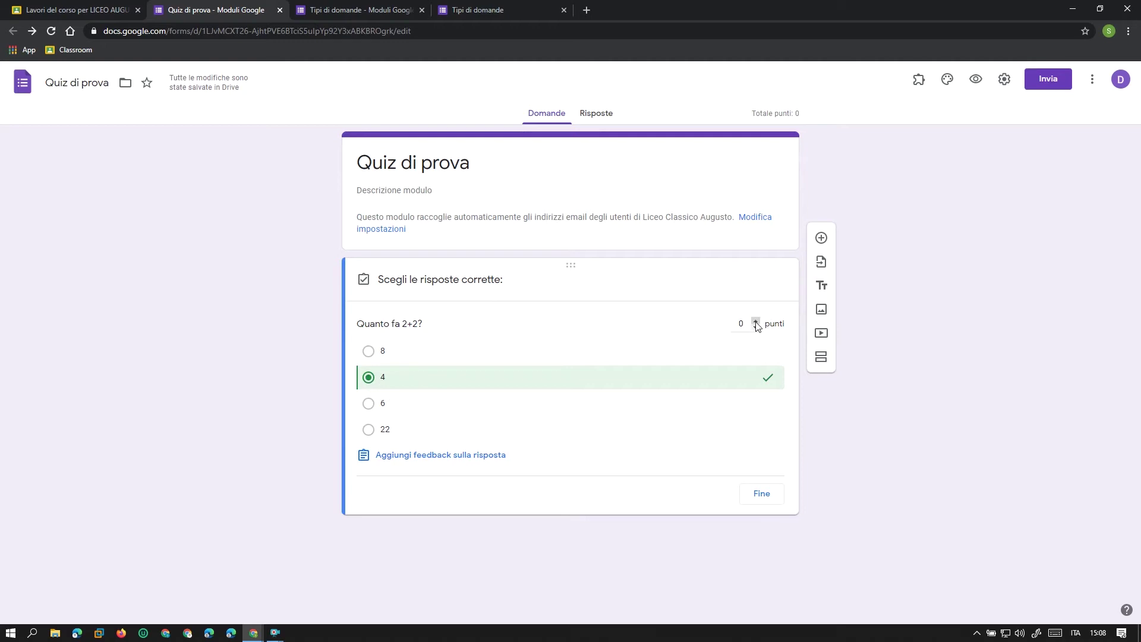
pyautogui.click(755, 322)
# - Add the feedback "Ripassa le addizioni" for wrong answers and "Bravo/a" for correct answers, and save it
pyautogui.click(420, 456)
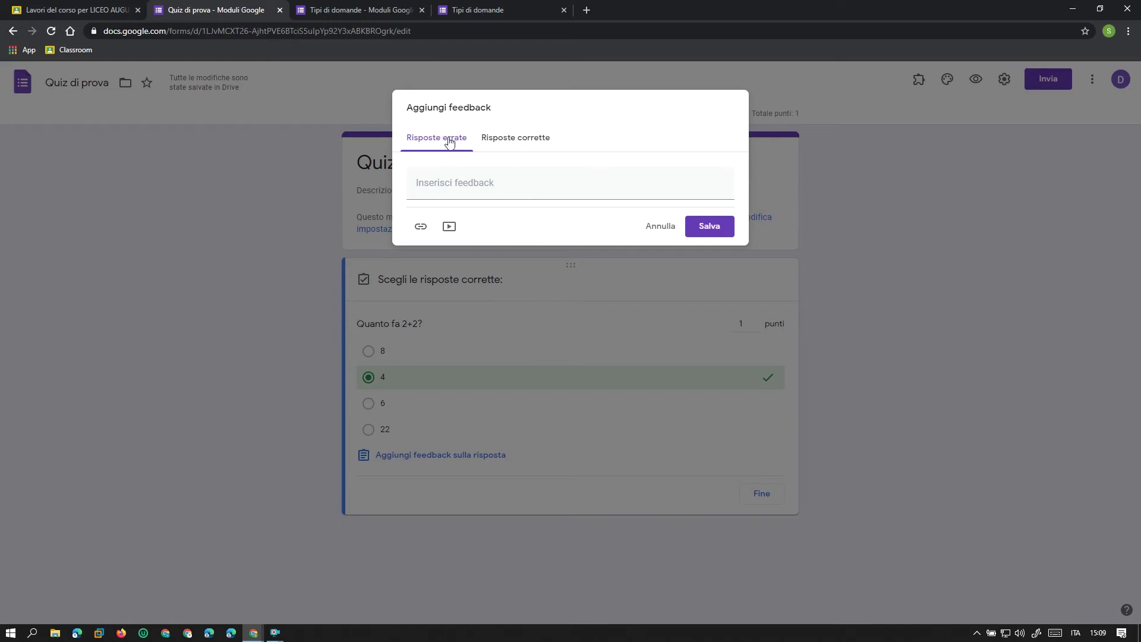
pyautogui.click(478, 183)
pyautogui.write('Ripassa le addizioni')
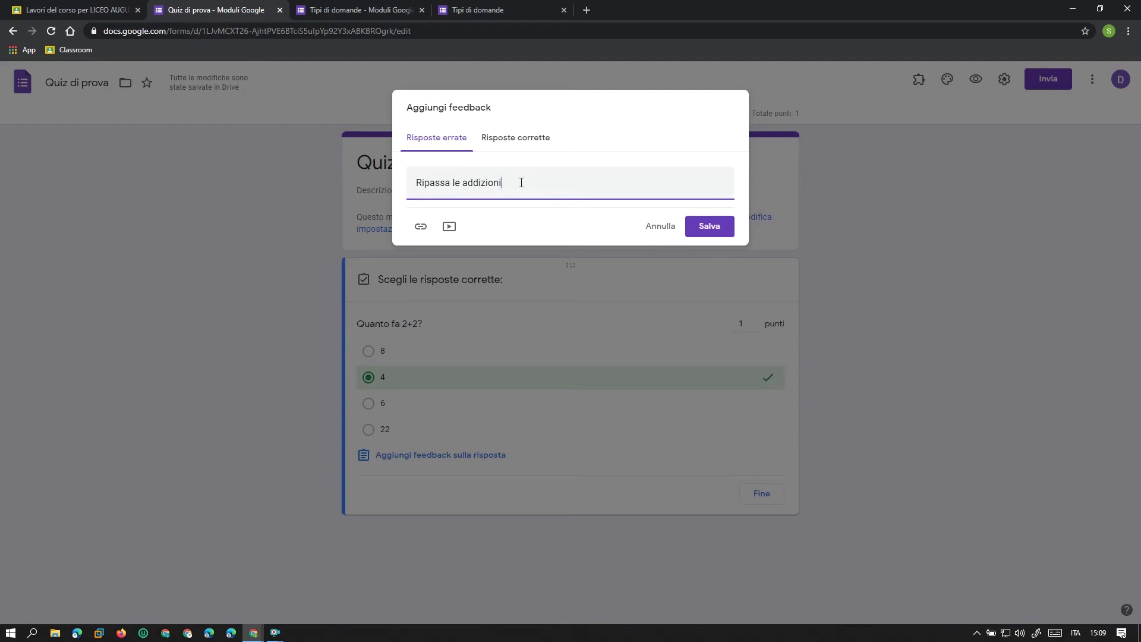
pyautogui.click(492, 139)
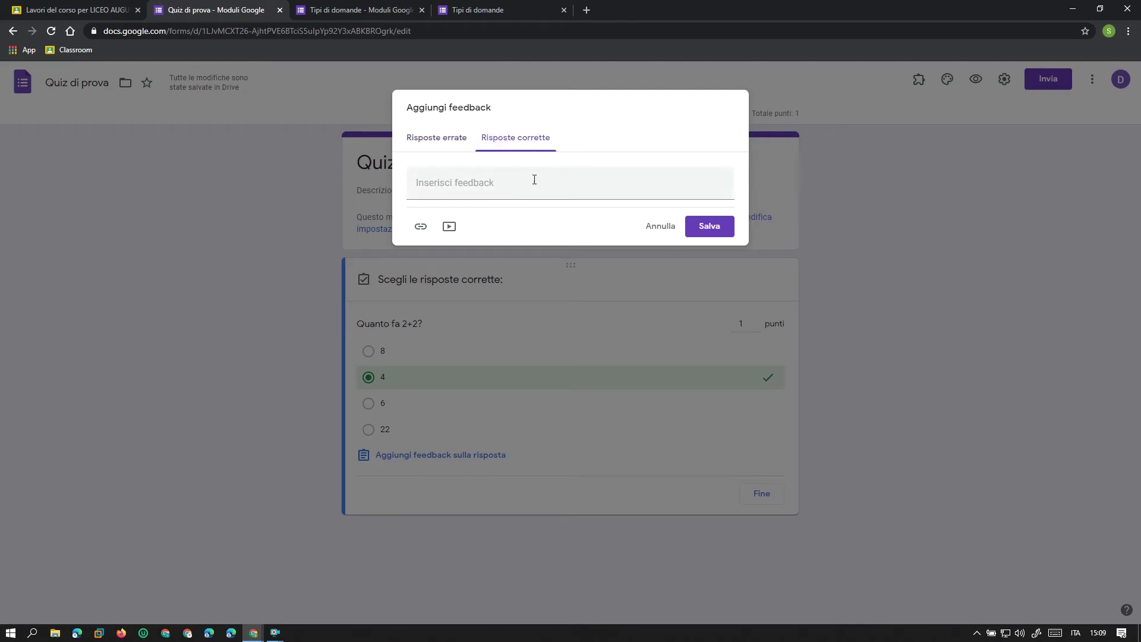
pyautogui.click(492, 180)
pyautogui.write('Bravo')
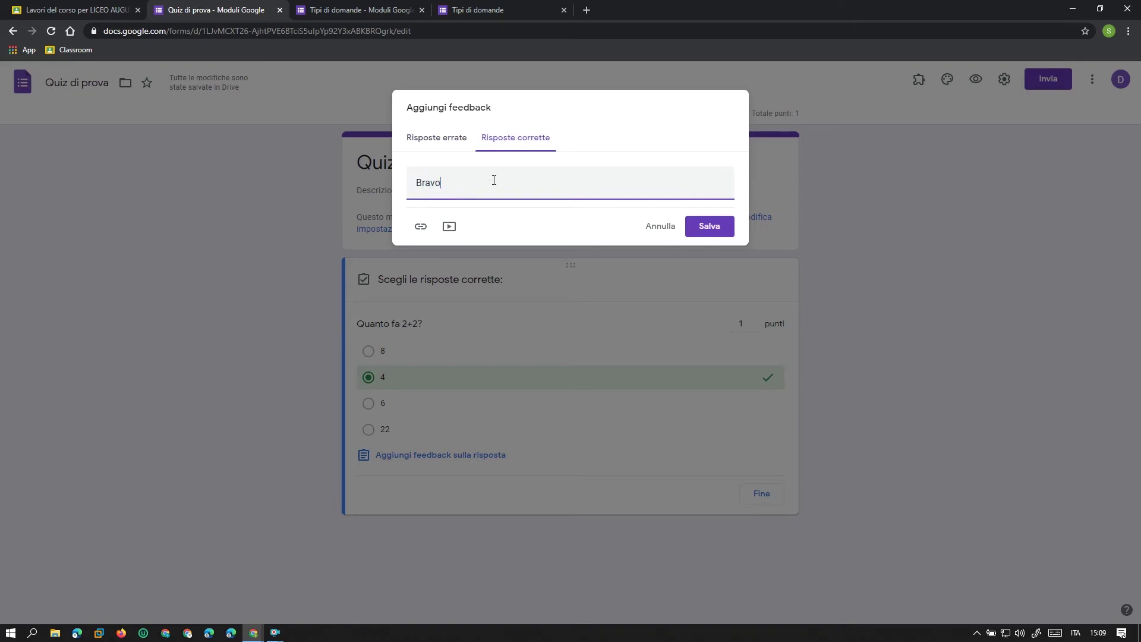
pyautogui.click(710, 227)
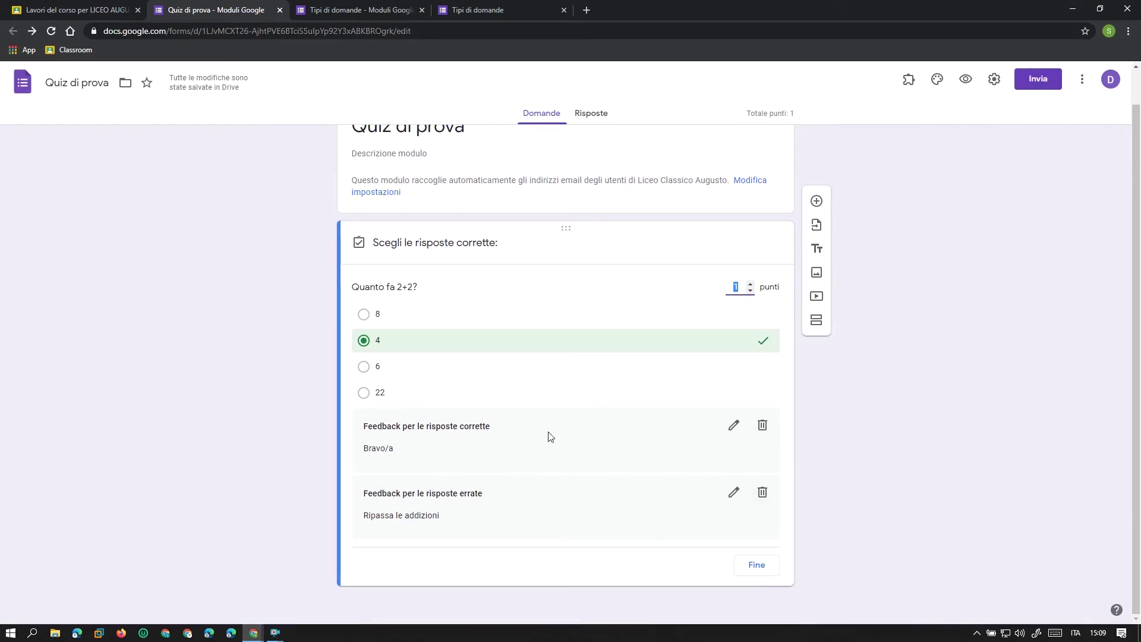
# - Delete the feedback for both the correct and the wrong answers
pyautogui.click(762, 426)
pyautogui.click(767, 461)
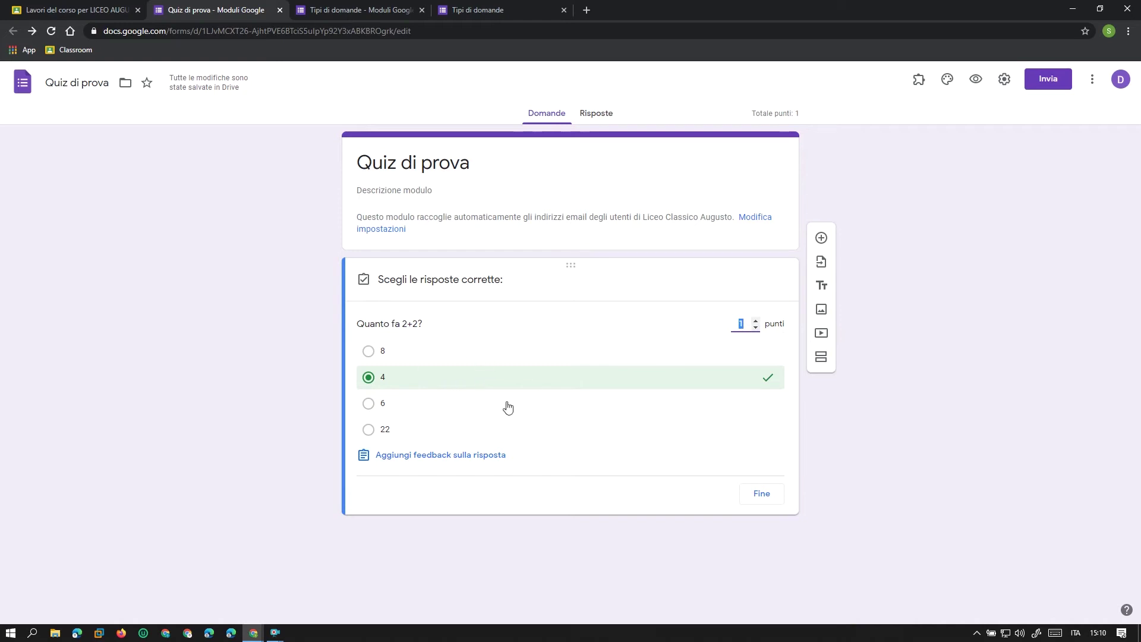
# - Try marking 6 as a second correct answer alongside 4, and unmark it again
pyautogui.click(407, 407)
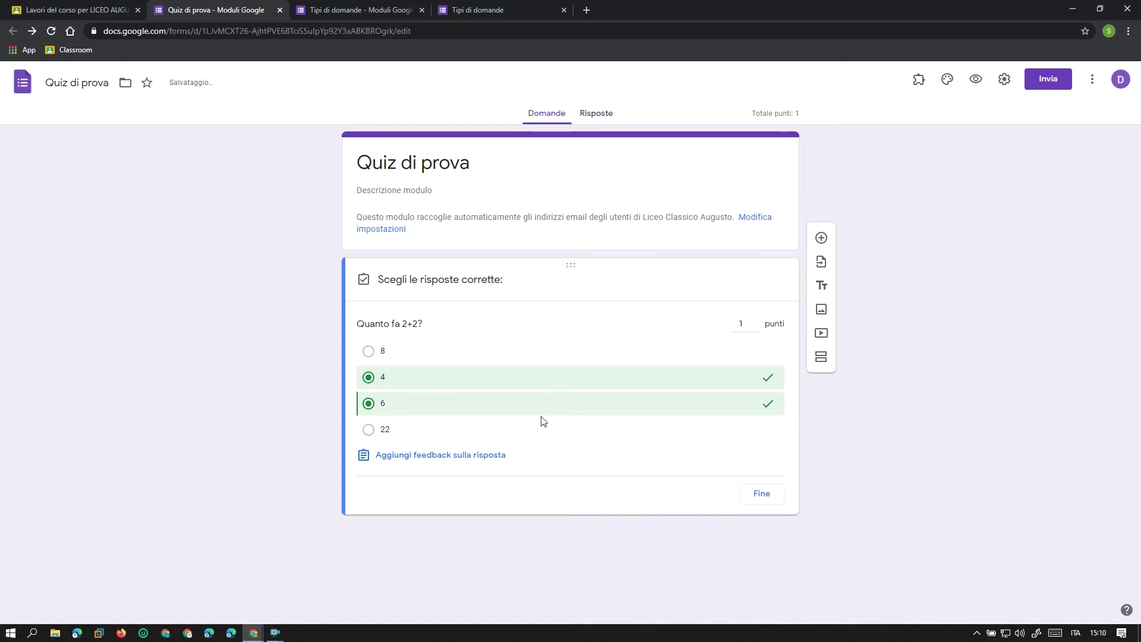
pyautogui.click(565, 409)
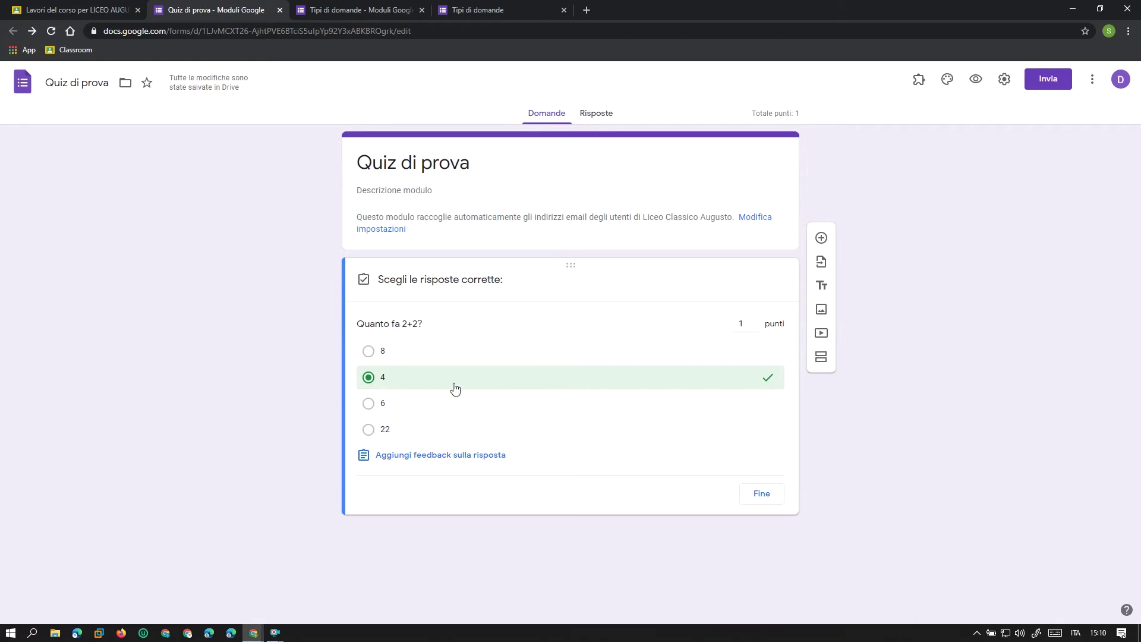
pyautogui.click(395, 400)
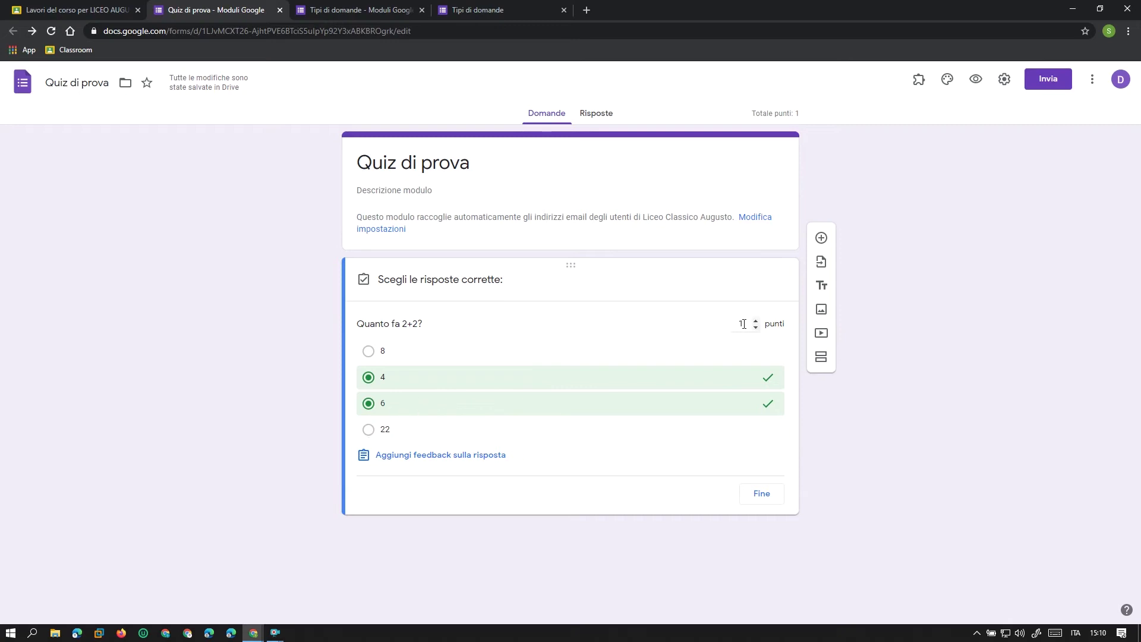
pyautogui.click(426, 406)
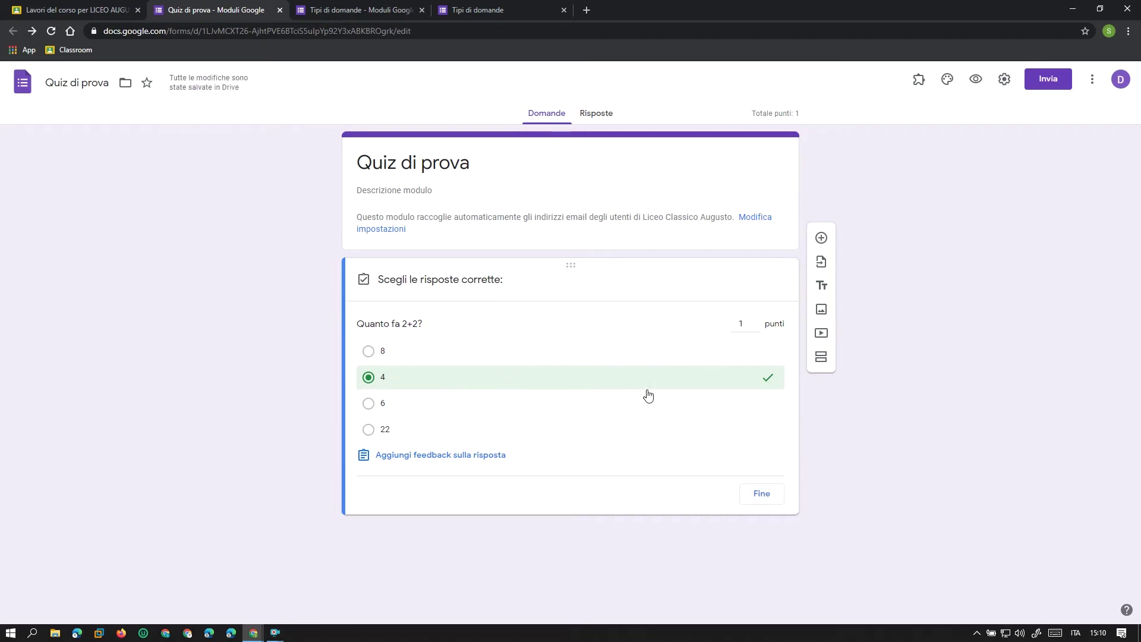
# - Finish editing the answer key and make the question "Quanto fa 2+2?" mandatory
pyautogui.click(760, 494)
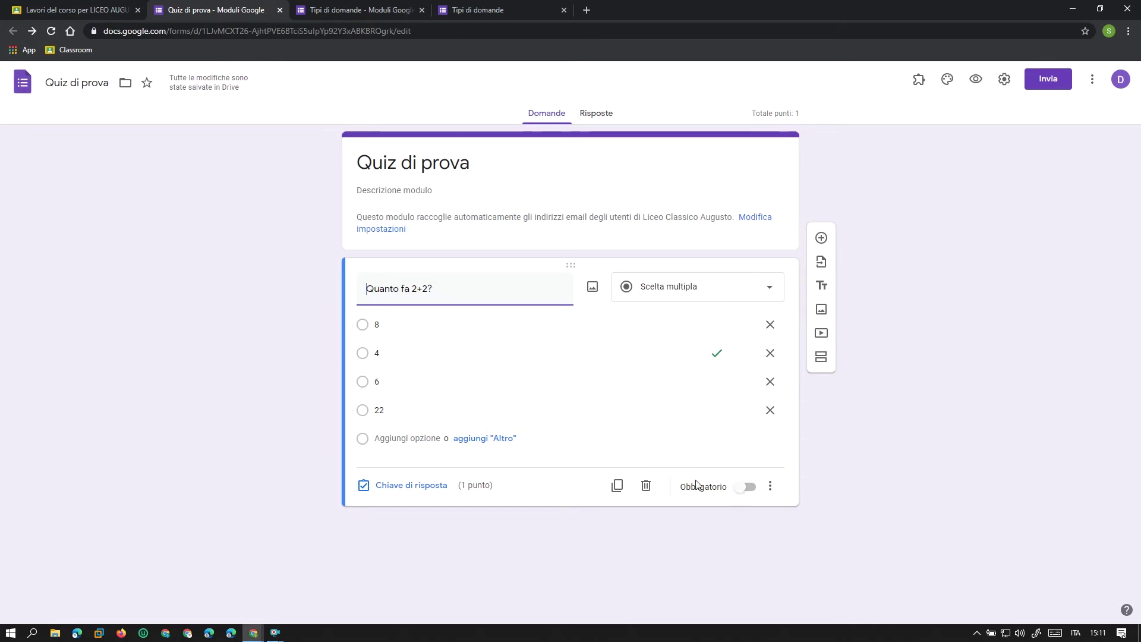
pyautogui.click(745, 493)
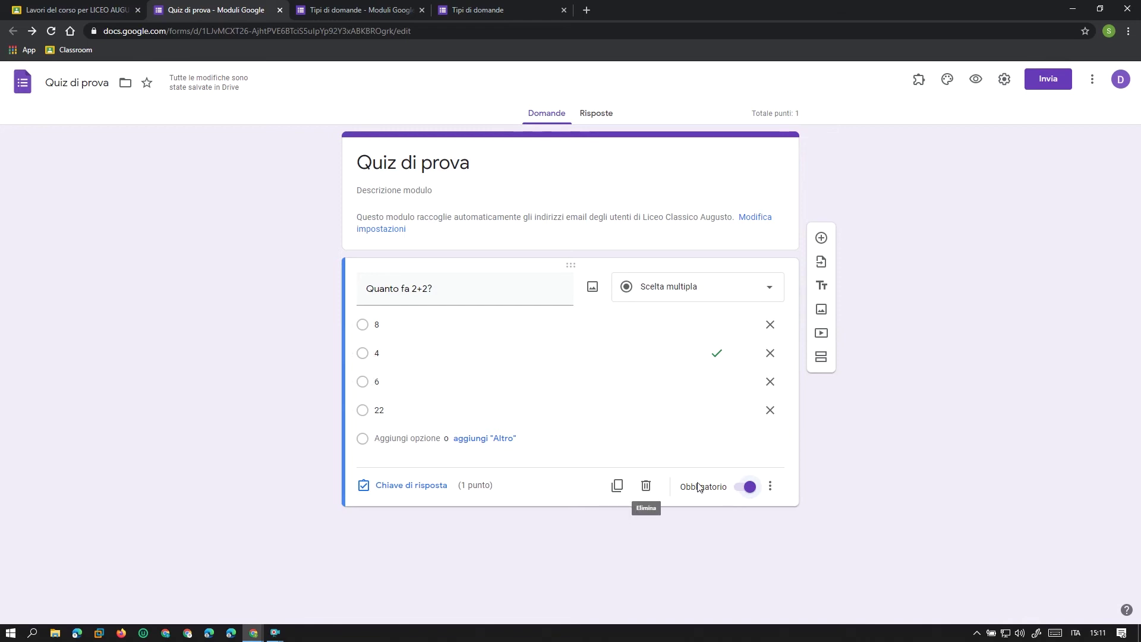
pyautogui.click(740, 490)
pyautogui.click(743, 487)
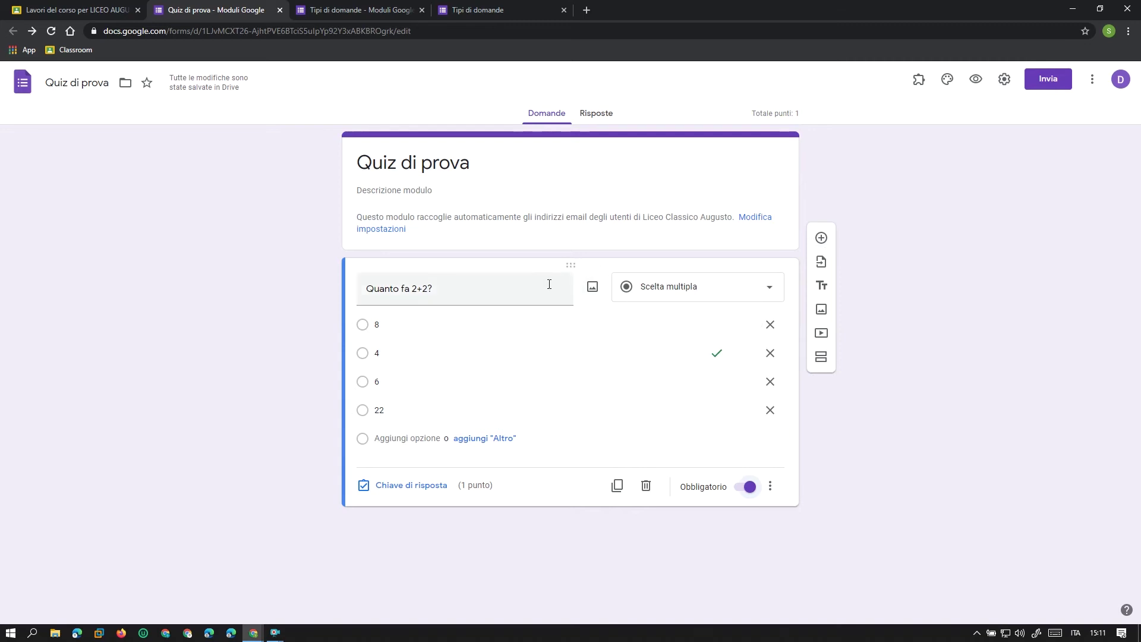
# - Add a second question titled "Domanda 2" with the answer type "Risposta breve"
pyautogui.click(821, 239)
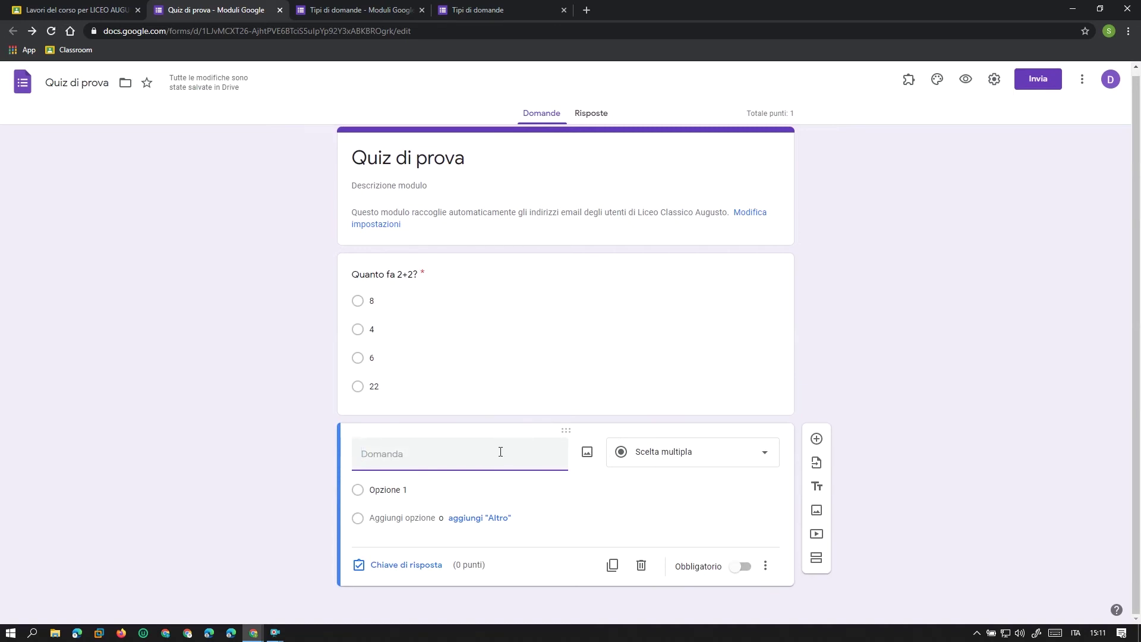
pyautogui.write('Domanda 2')
pyautogui.click(689, 456)
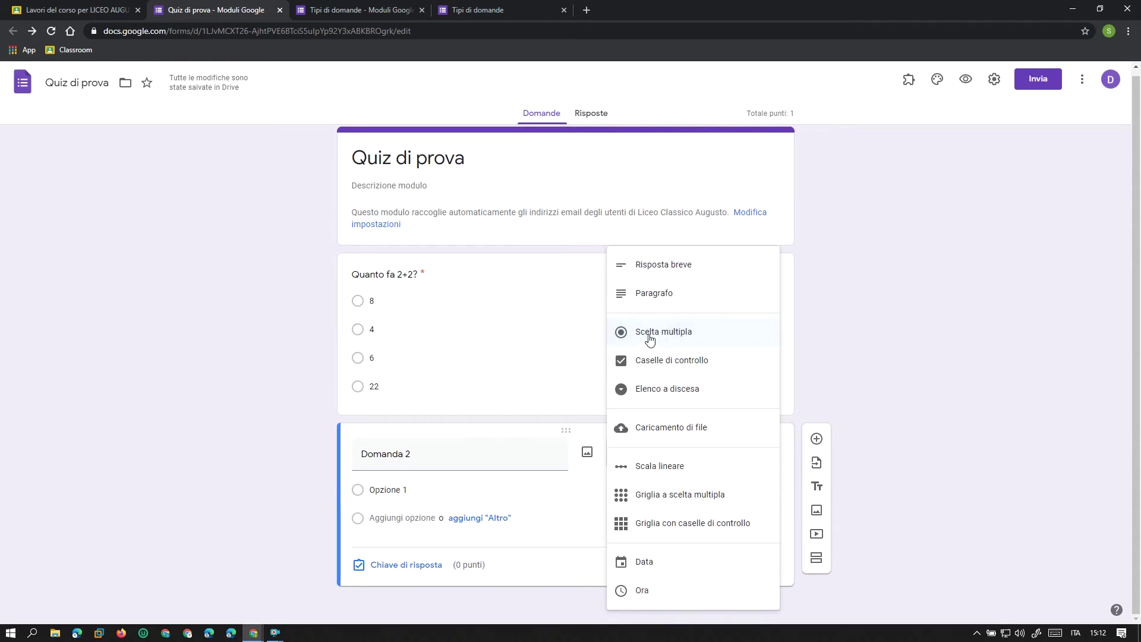
pyautogui.click(679, 268)
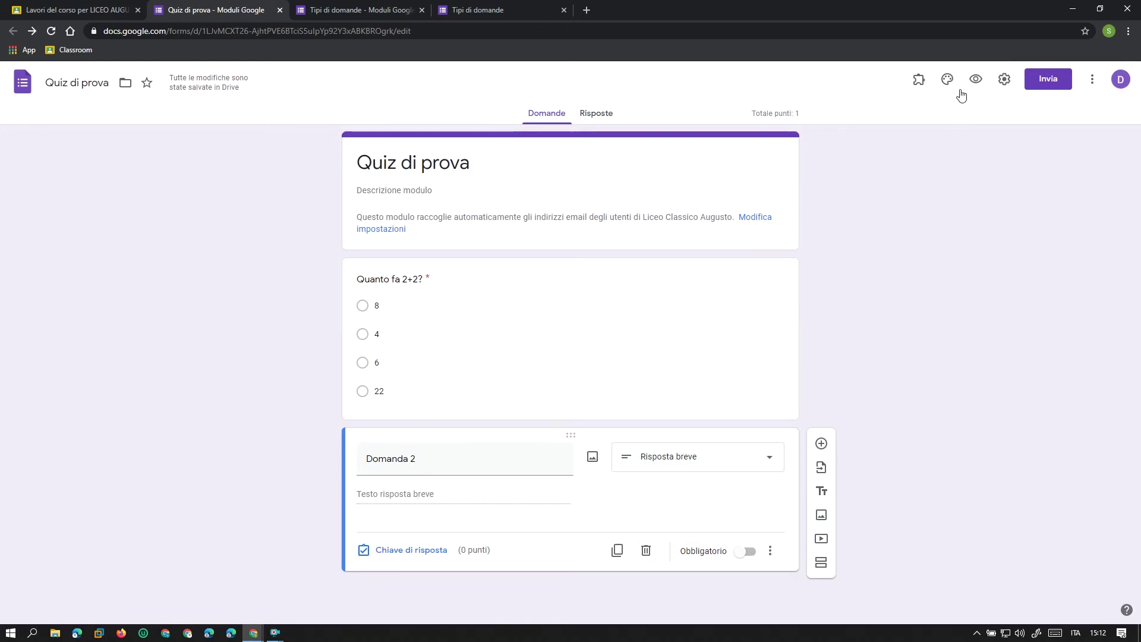
# - Preview the form and test the Domanda 2 answer field by entering and clearing "Ciao prova"
pyautogui.click(975, 79)
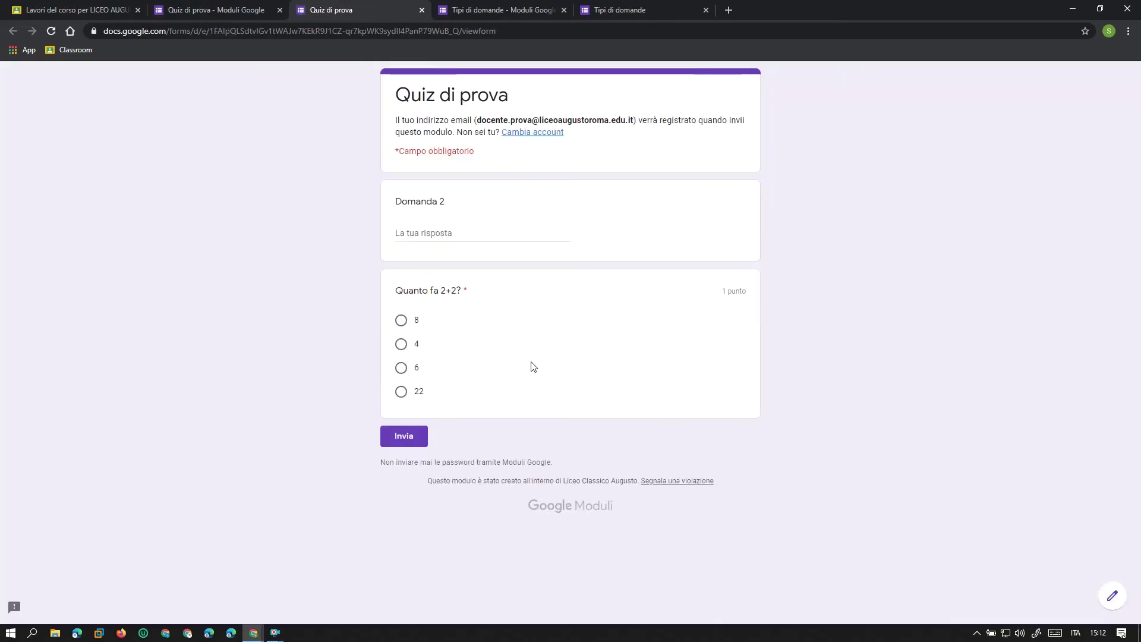
pyautogui.click(424, 234)
pyautogui.write('Ciao pro')
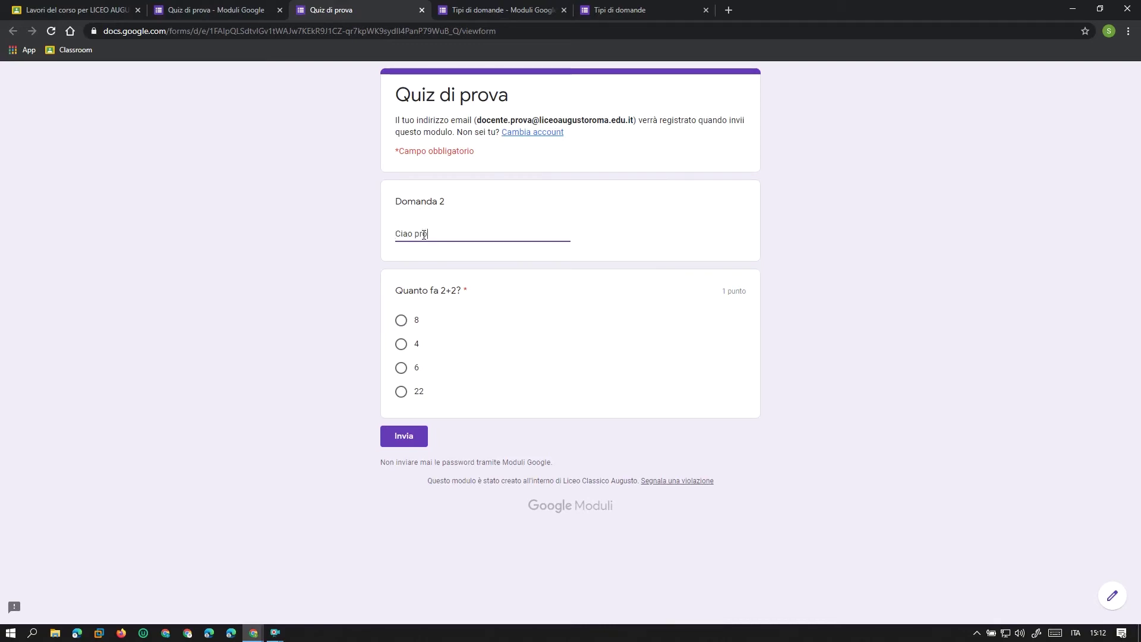
pyautogui.write('va')
pyautogui.hotkey('ctrl', 'shift', 'Left')
pyautogui.hotkey('ctrl', 'shift', 'Left')
pyautogui.press('BackSpace')
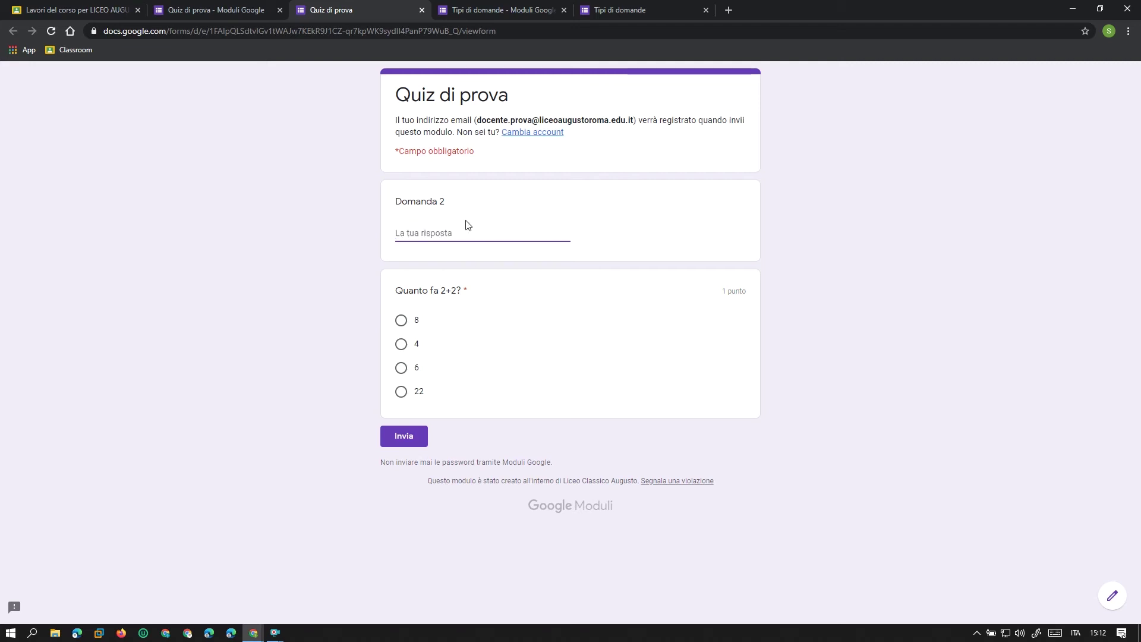
# - Return to the form editor and set "prova" as a correct answer in Domanda 2's answer key
pyautogui.click(222, 13)
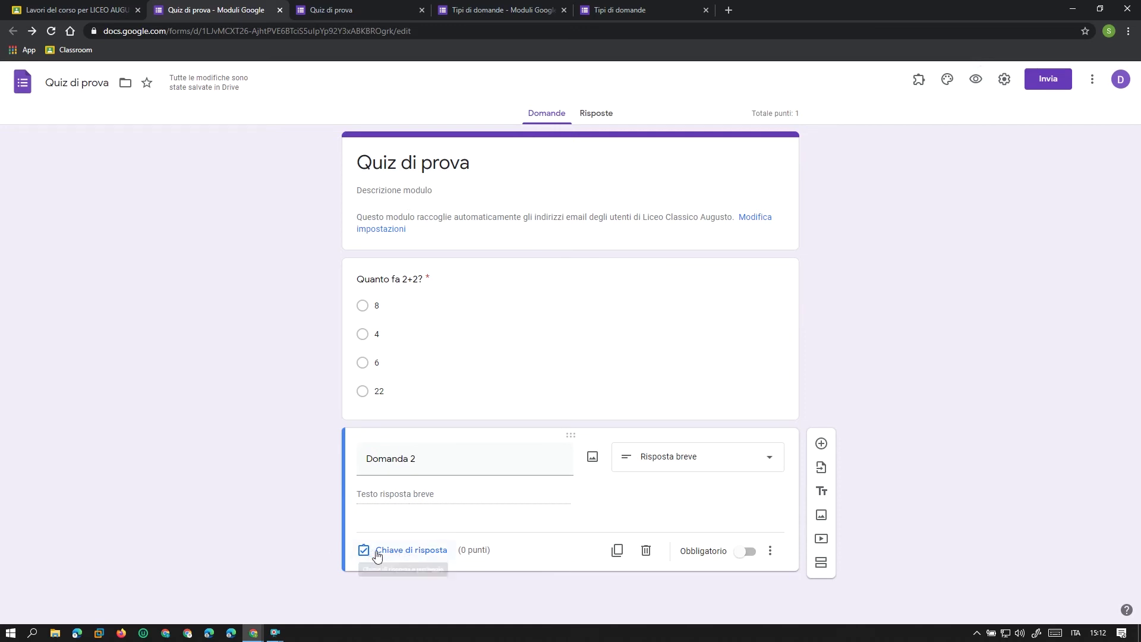
pyautogui.click(396, 555)
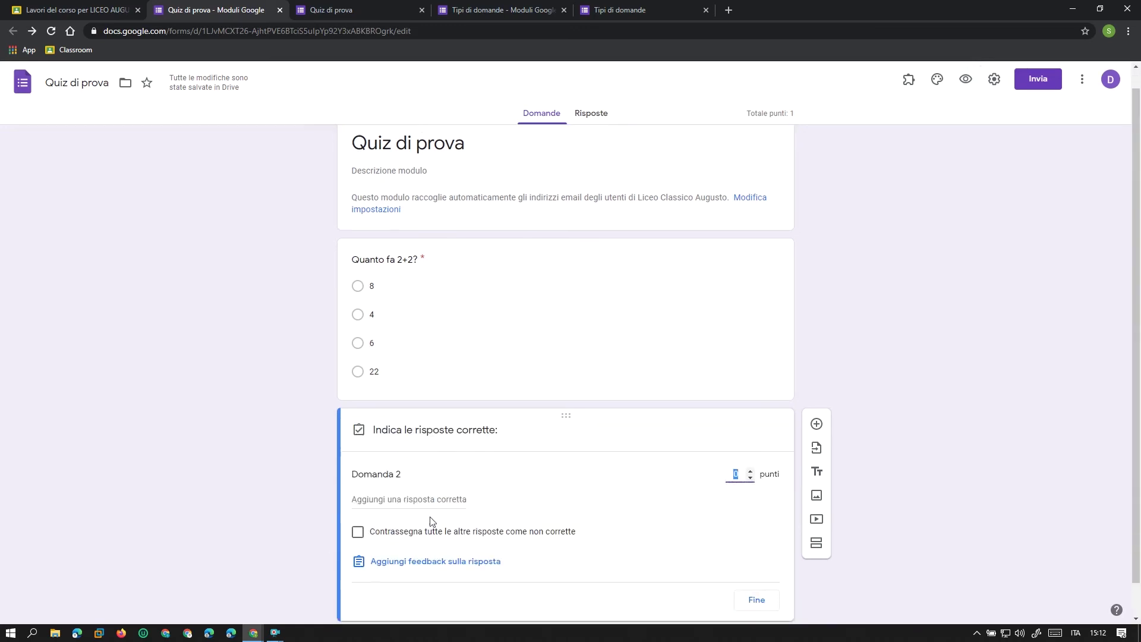
pyautogui.click(389, 465)
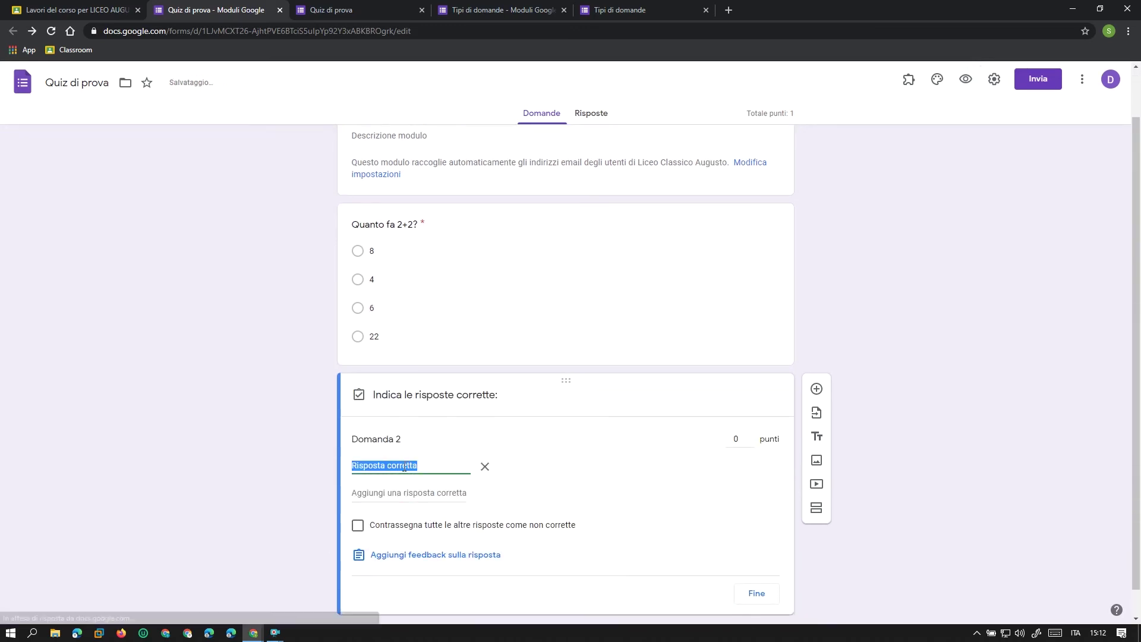
pyautogui.write('Prova')
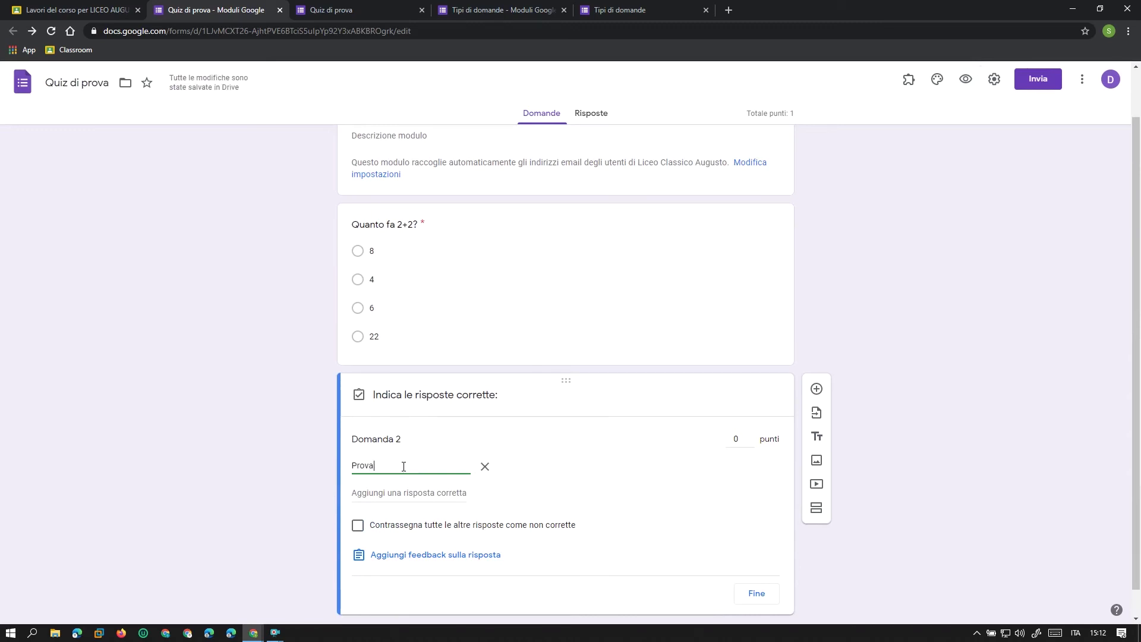
pyautogui.moveTo(353, 465); pyautogui.dragTo(374, 466)
pyautogui.click(353, 465)
pyautogui.click(353, 466)
pyautogui.moveTo(359, 466); pyautogui.dragTo(366, 467)
pyautogui.doubleClick(381, 467)
pyautogui.write('pr')
# - Enter "Prova" as a test answer to Domanda 2 in the form preview, and close the preview without submitting
pyautogui.click(343, 6)
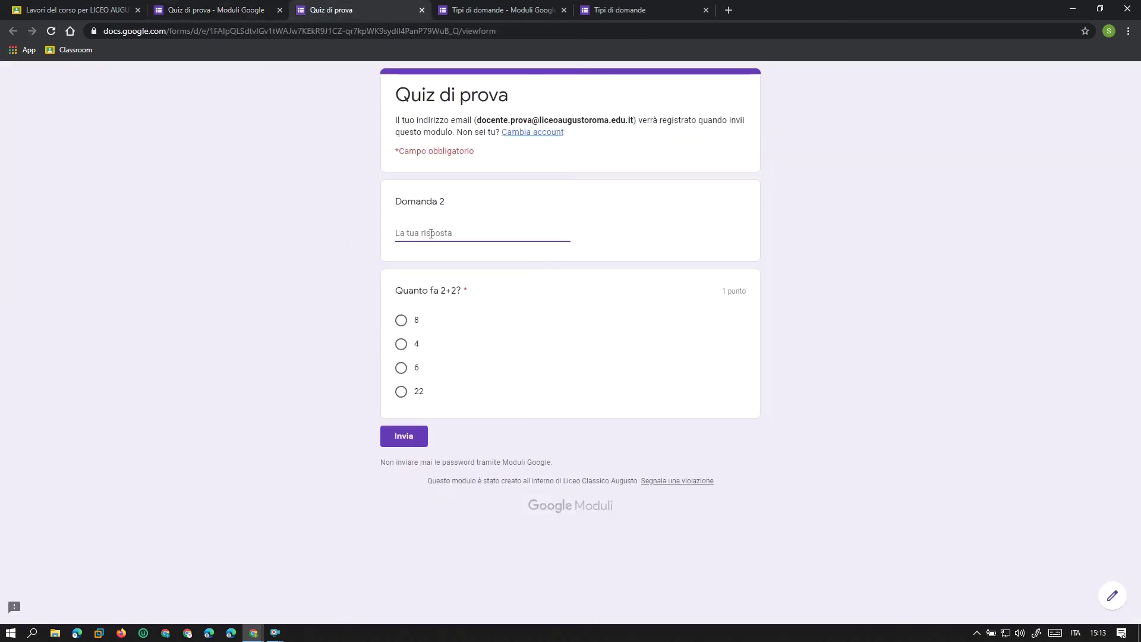
pyautogui.write('Prova')
pyautogui.click(225, 13)
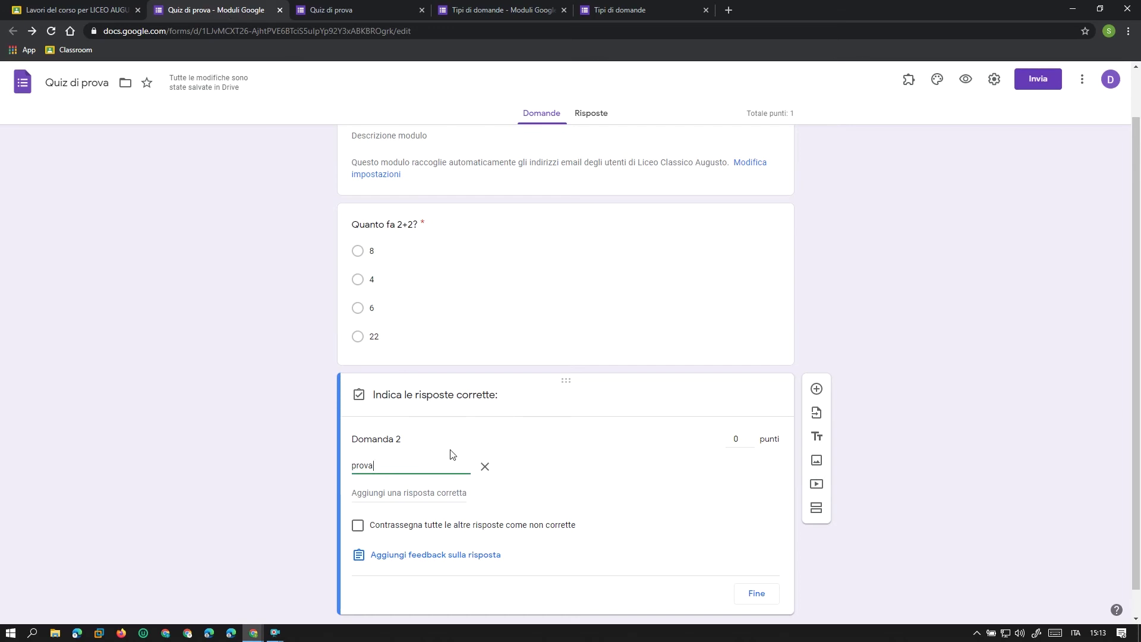
pyautogui.click(422, 10)
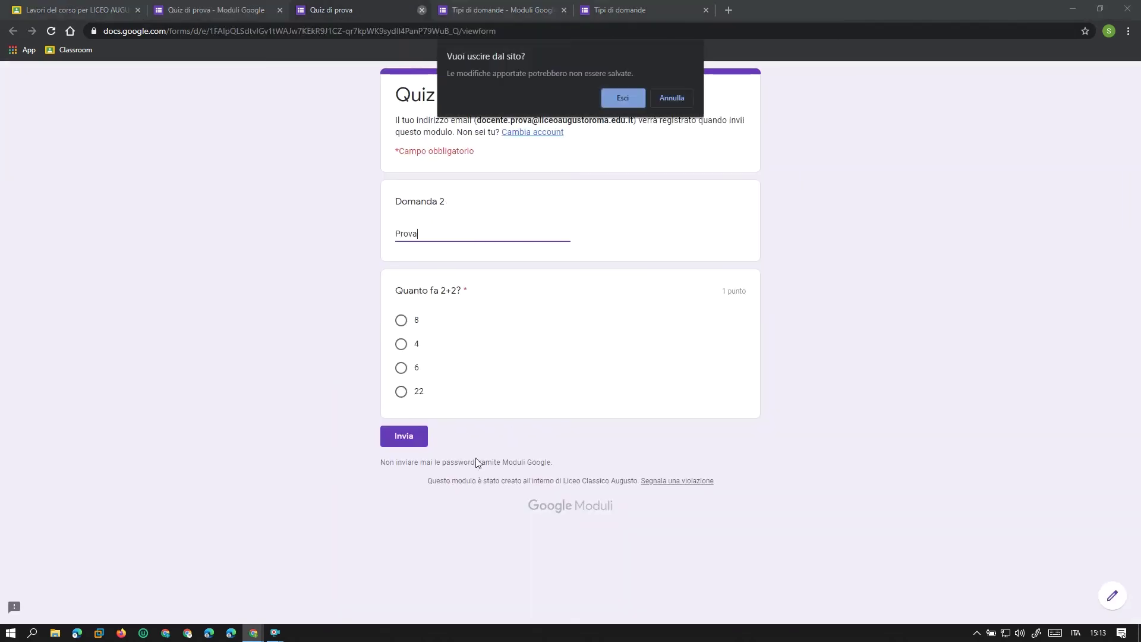
pyautogui.click(624, 98)
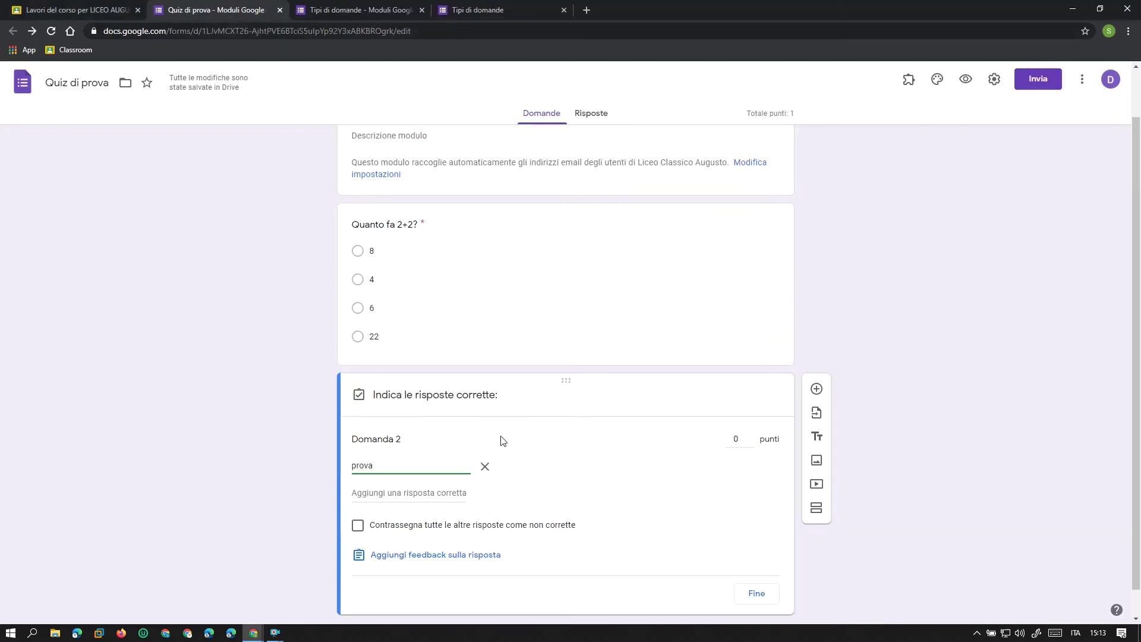
# - Replace Domanda 2's correct answer with "PROVA", and change it back to "prova"
pyautogui.scroll(-1, 502, 439)
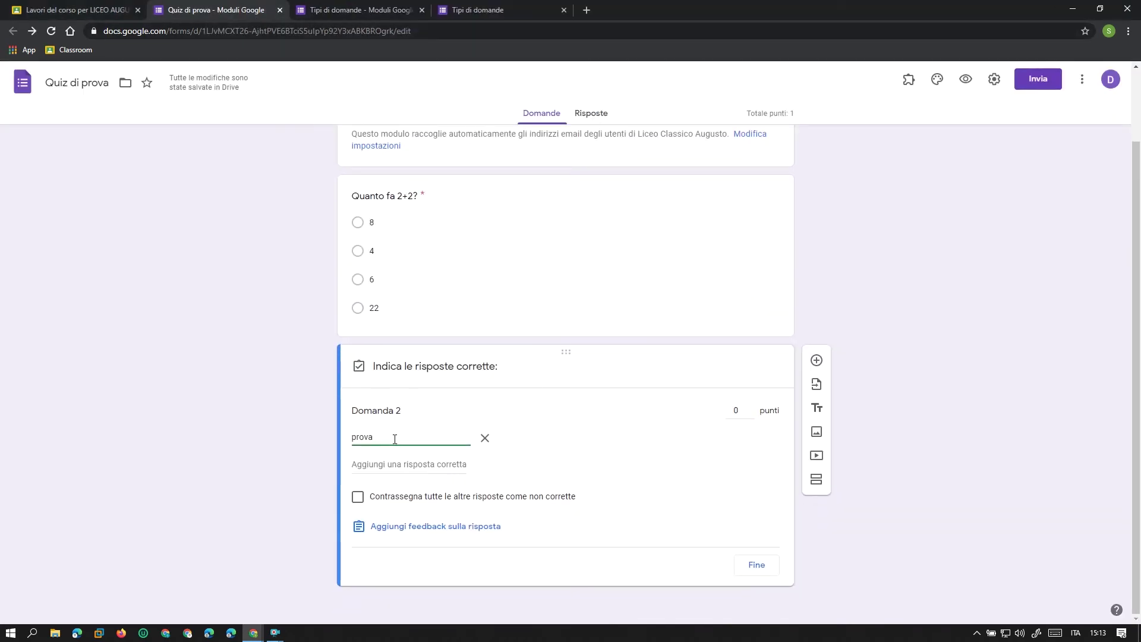
pyautogui.moveTo(353, 438); pyautogui.dragTo(371, 439)
pyautogui.click(368, 437)
pyautogui.doubleClick(385, 438)
pyautogui.write('PROVA')
pyautogui.doubleClick(374, 436)
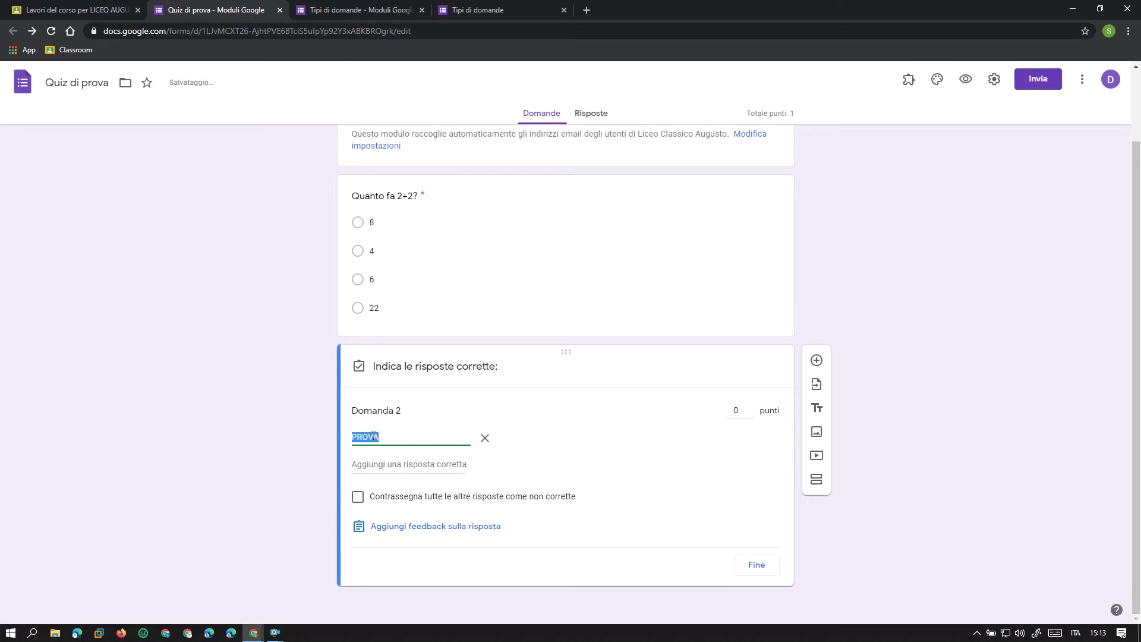
pyautogui.write('proa')
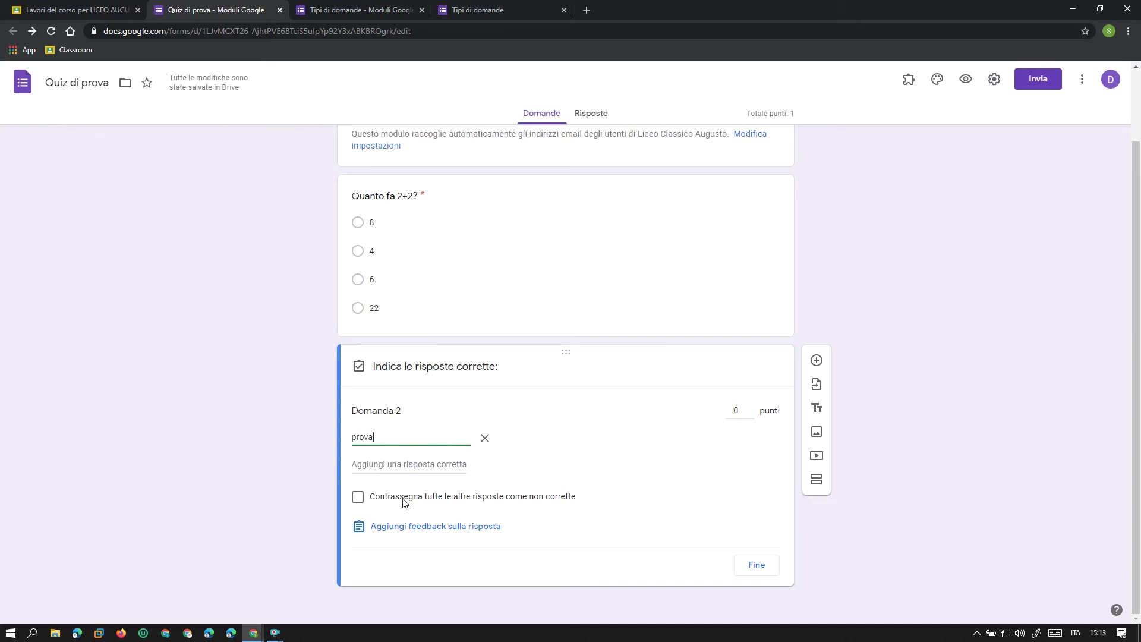
# - Mark all other answers to Domanda 2 as incorrect, assign it 1 point, and finish its answer key
pyautogui.click(358, 497)
pyautogui.click(751, 408)
pyautogui.click(756, 566)
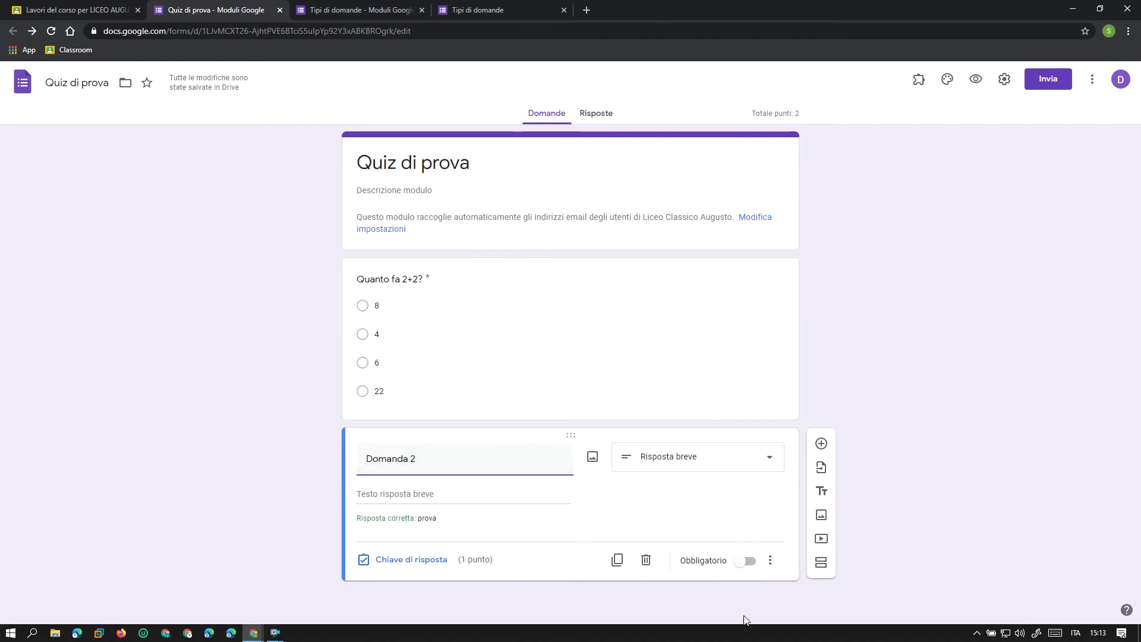
# - Make Domanda 2 required and review the available question types without changing its type
pyautogui.click(746, 561)
pyautogui.click(679, 462)
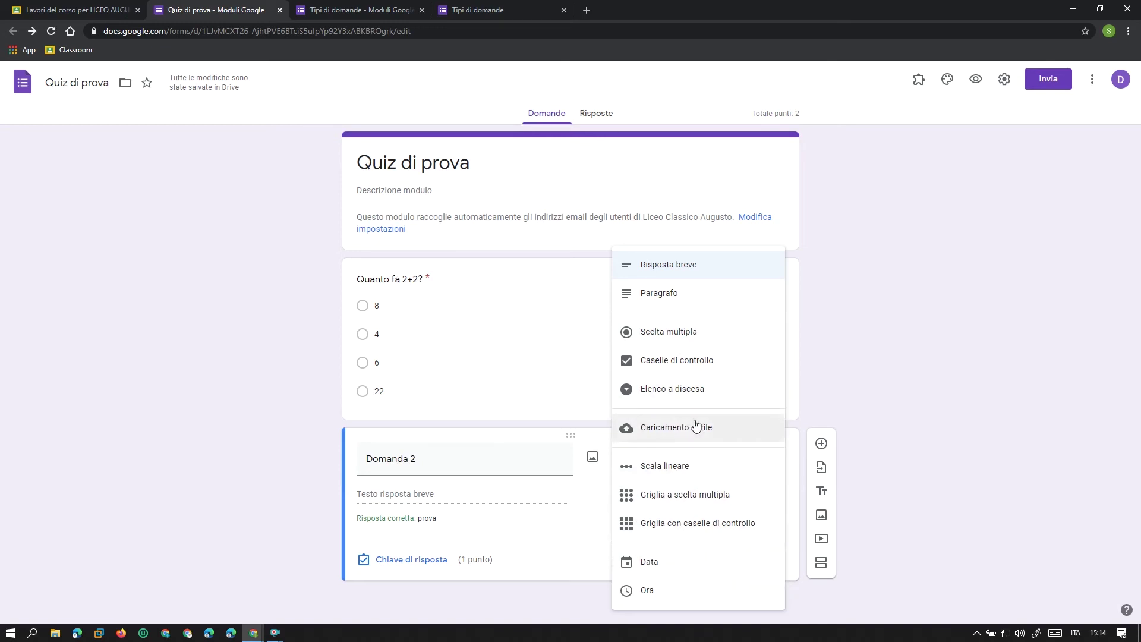
pyautogui.click(1020, 337)
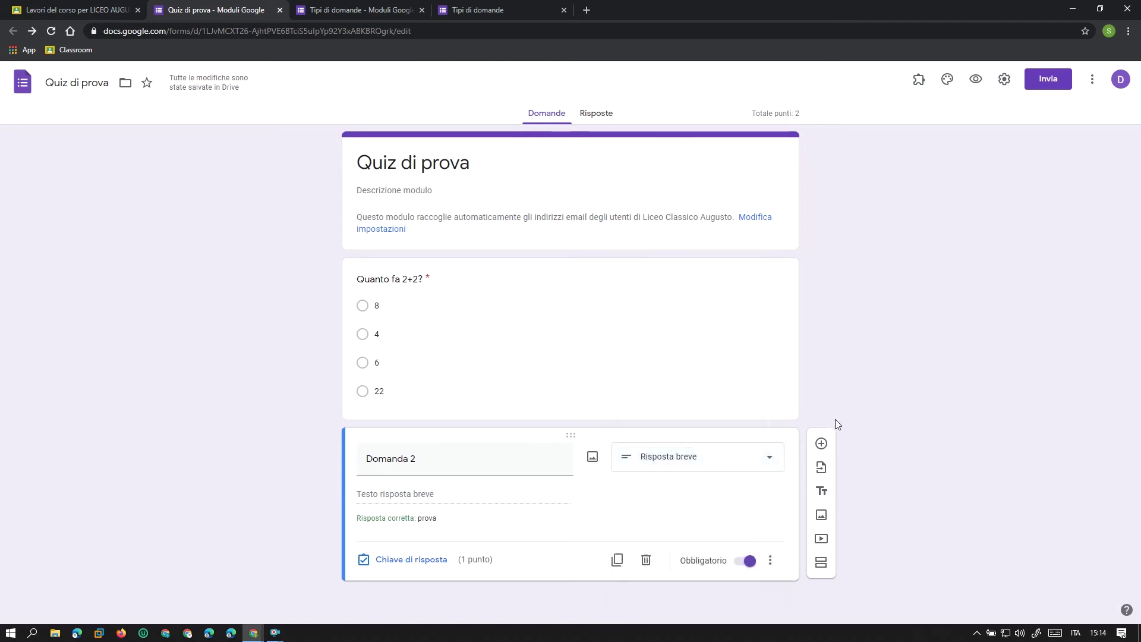
# - Add a third question titled "Caselle di controllo" with the answer type "Caselle di controllo"
pyautogui.click(819, 444)
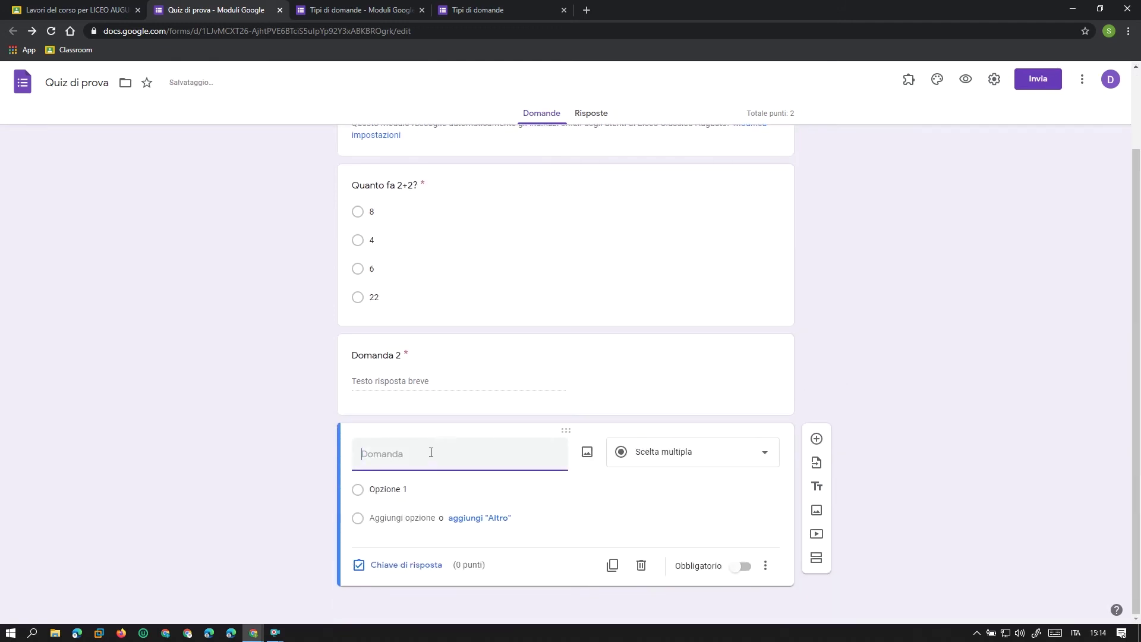
pyautogui.write('Casell')
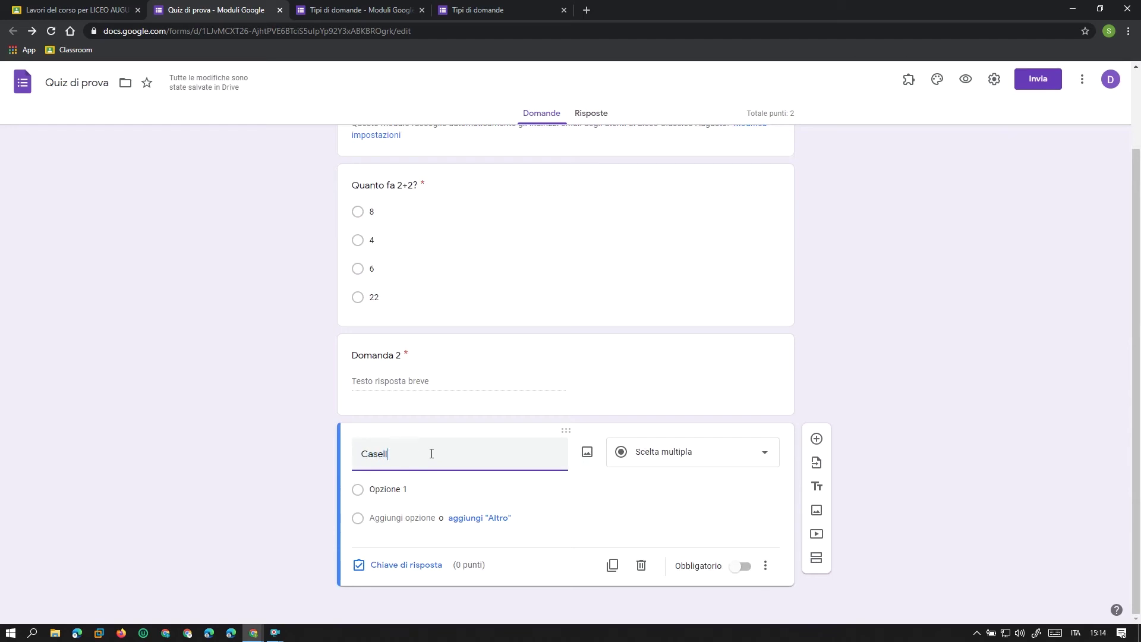
pyautogui.write('a')
pyautogui.press('BackSpace')
pyautogui.press('BackSpace')
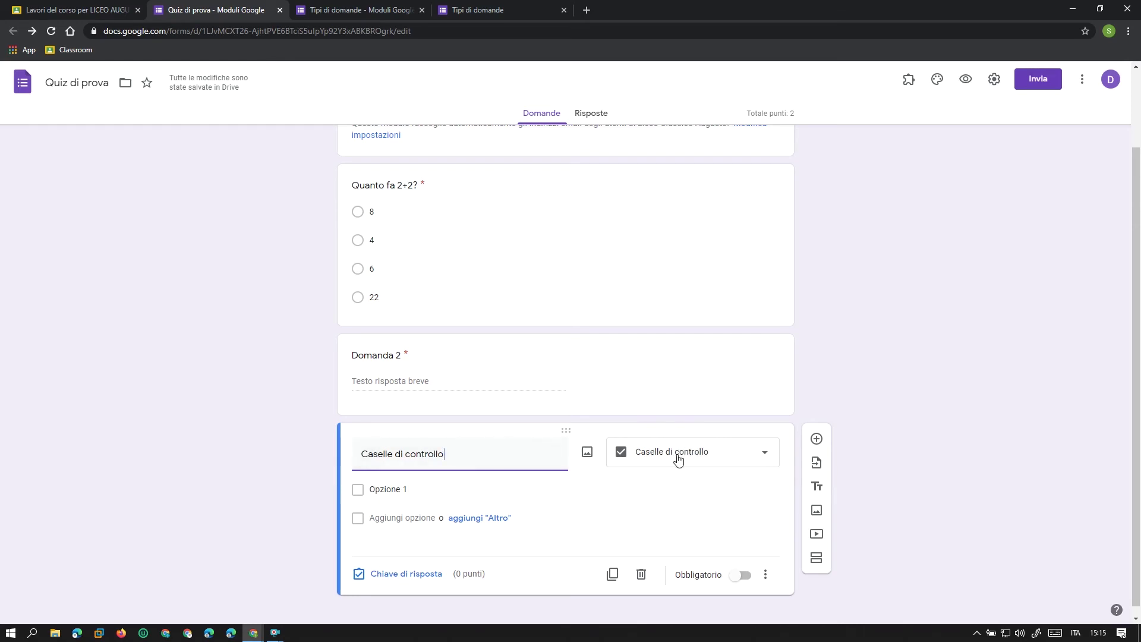
# - Give the Caselle di controllo question four options, Opzione 1 to Opzione 4, and make it required
pyautogui.scroll(-1, 558, 460)
pyautogui.scroll(2, 428, 315)
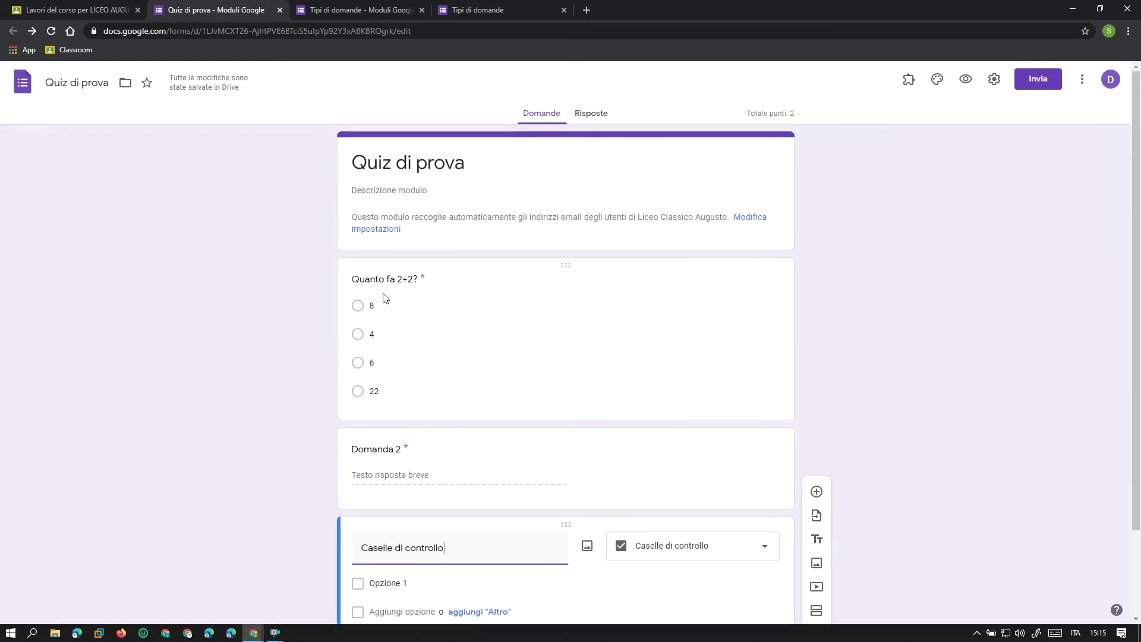
pyautogui.scroll(-2, 418, 391)
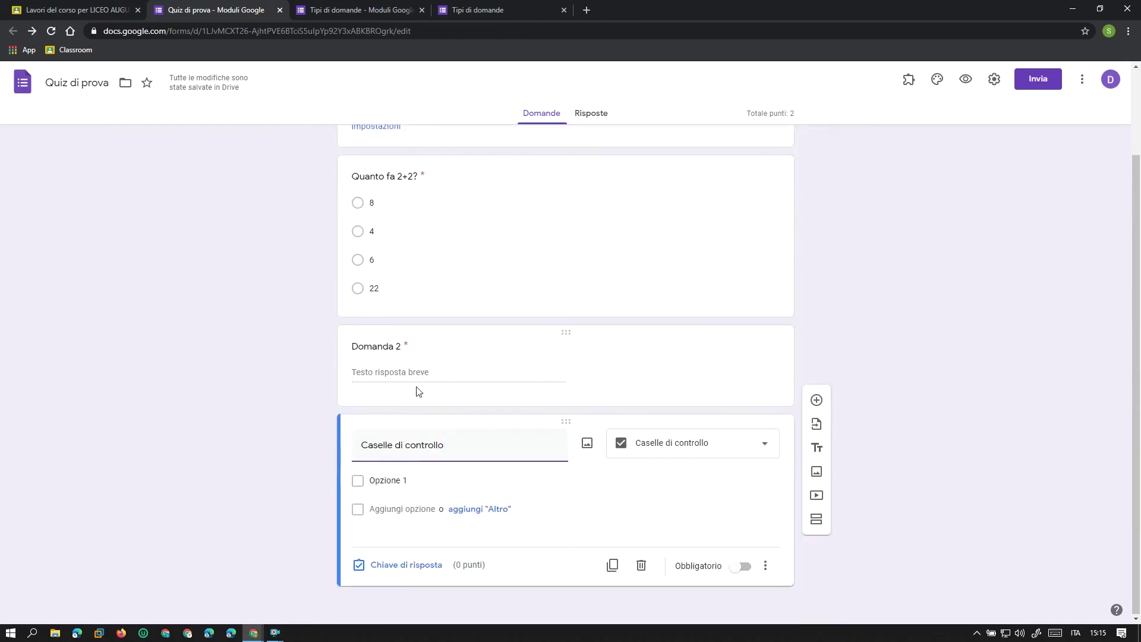
pyautogui.click(424, 481)
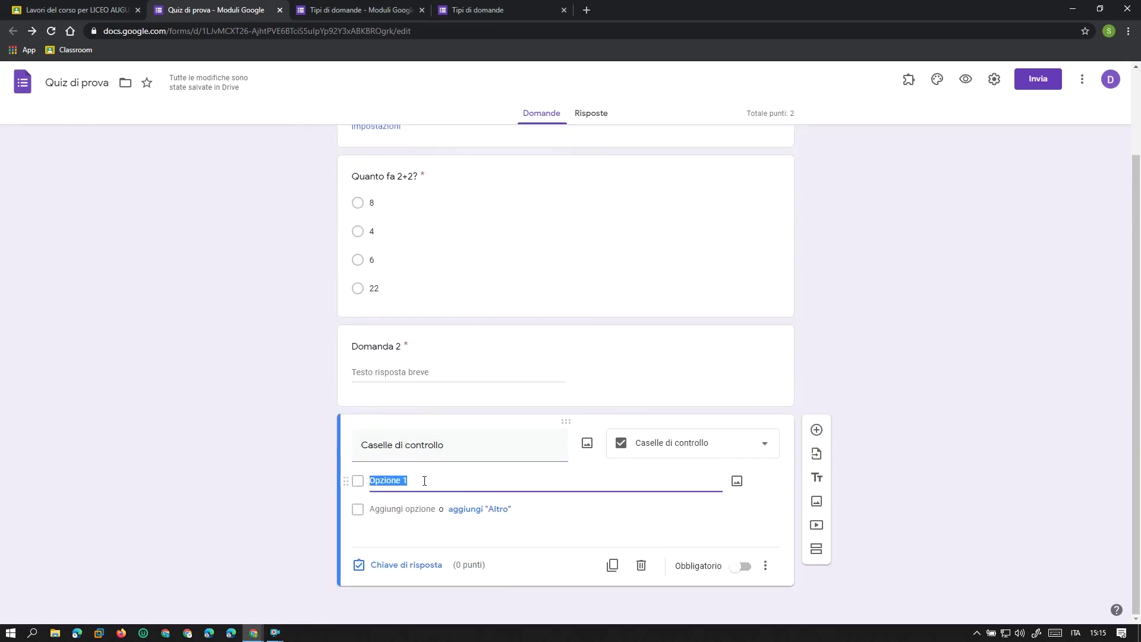
pyautogui.click(417, 510)
pyautogui.click(416, 538)
pyautogui.click(414, 566)
pyautogui.scroll(-2, 452, 507)
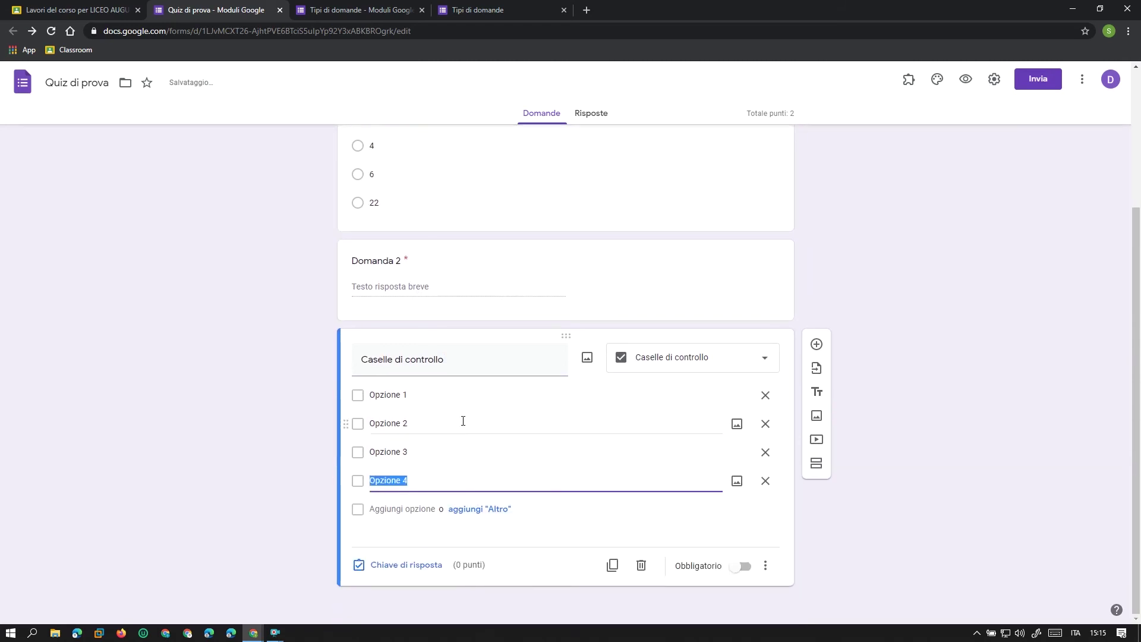
pyautogui.scroll(2, 486, 407)
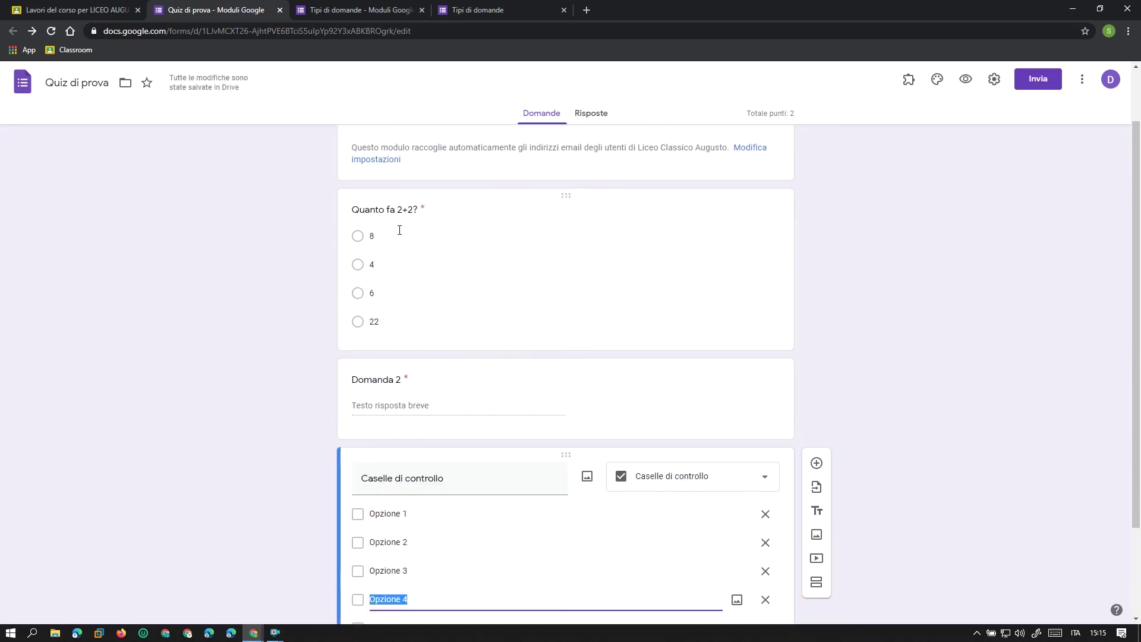
pyautogui.scroll(-2, 400, 230)
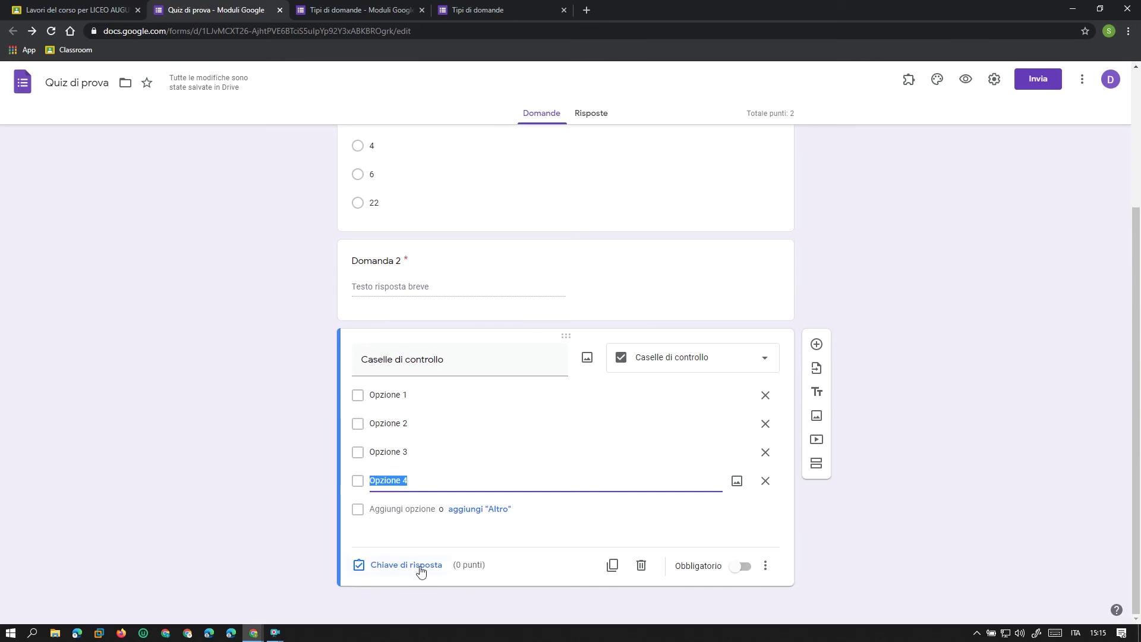
pyautogui.click(745, 569)
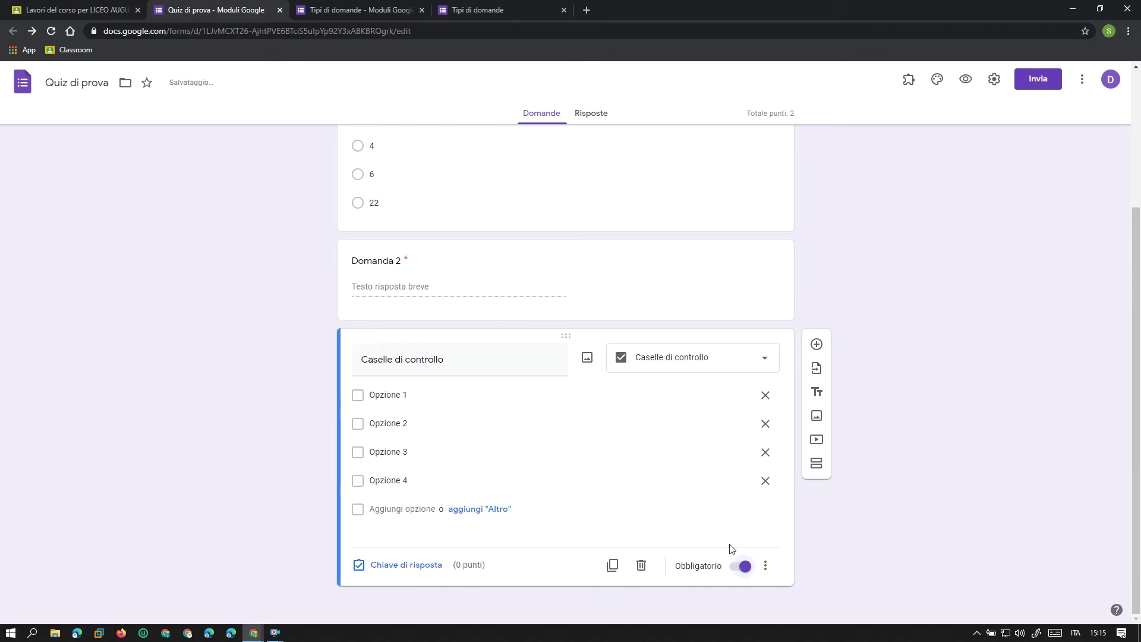
# - Set Opzione 1 and Opzione 3 as the correct answers to the Caselle di controllo question, worth 1 point
pyautogui.click(406, 565)
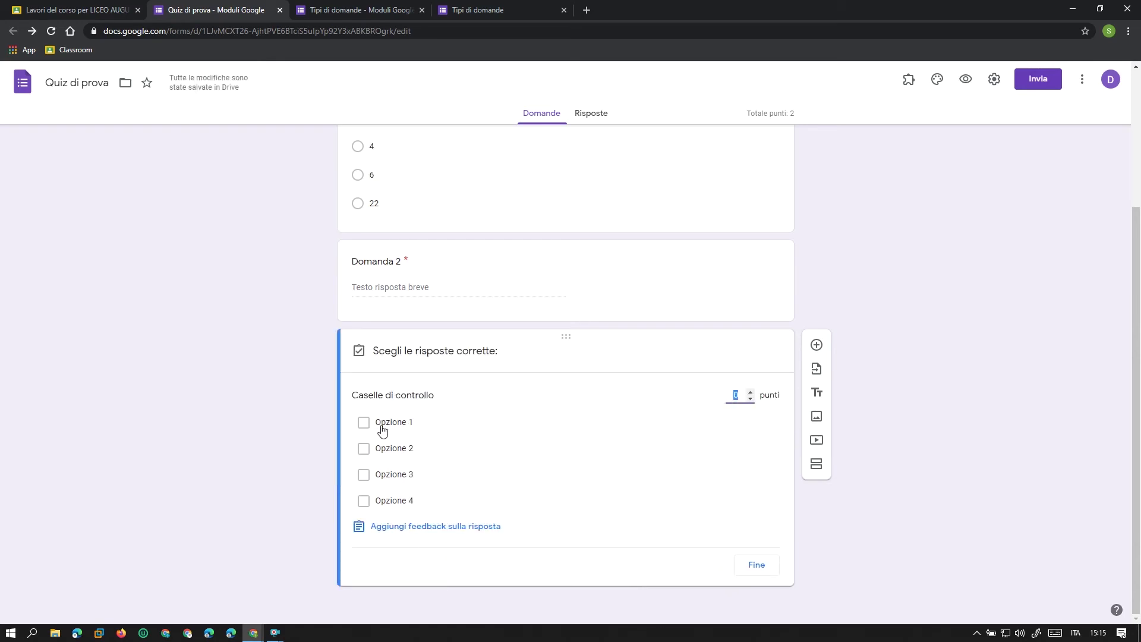
pyautogui.click(363, 423)
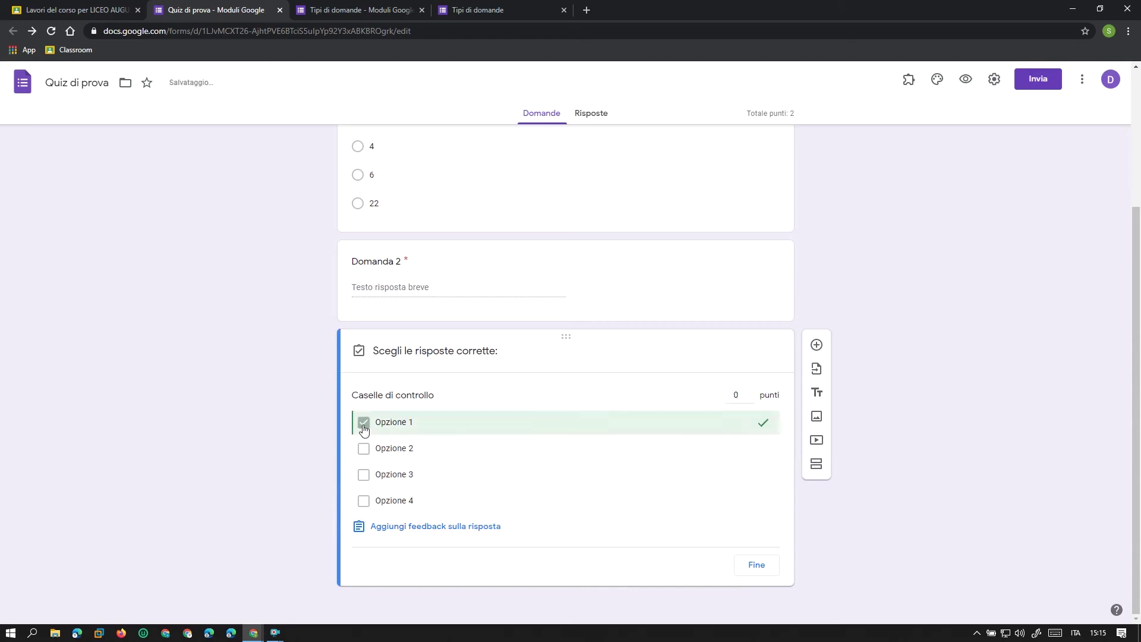
pyautogui.click(363, 475)
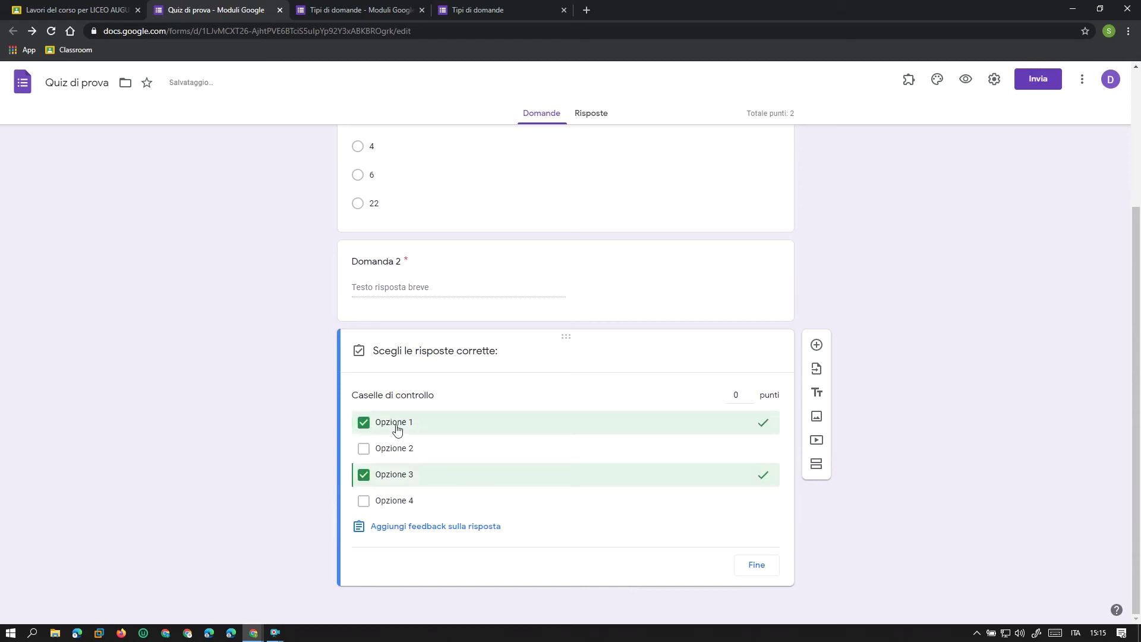
pyautogui.click(750, 392)
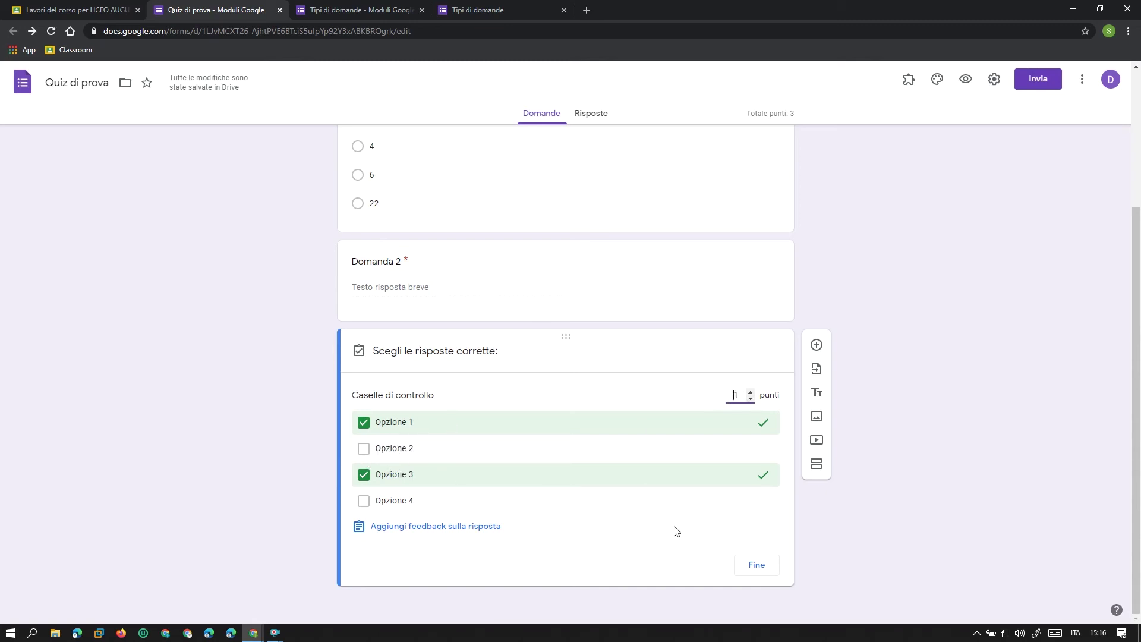
pyautogui.click(756, 565)
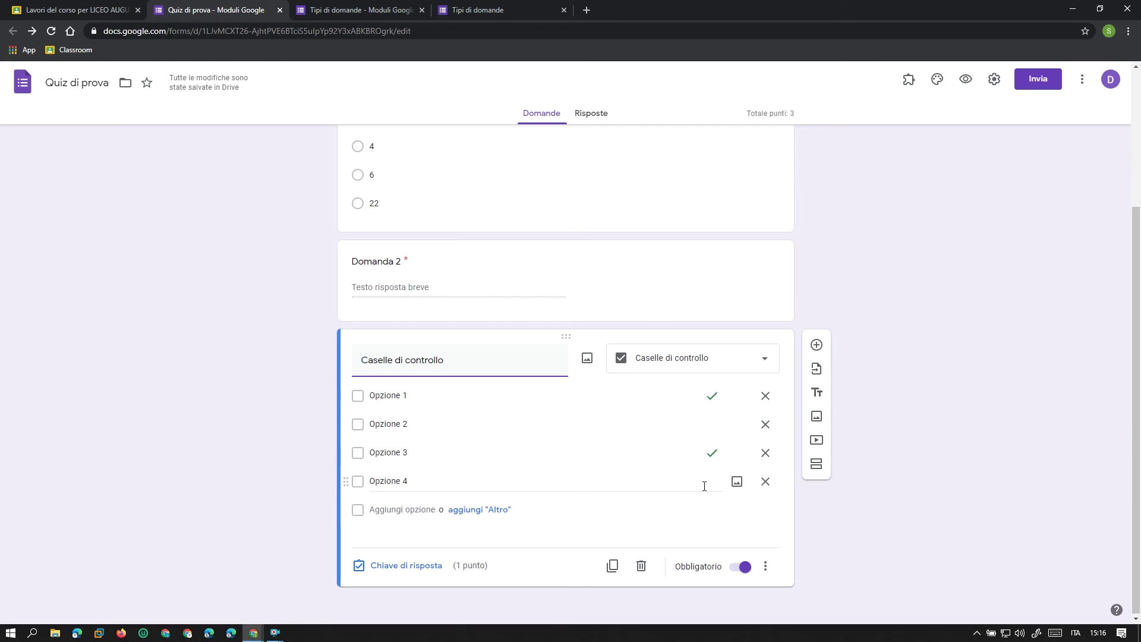
# - Close the form editor, return to the Quiz di prova assignment in Classroom, and assign it immediately
pyautogui.scroll(3, 922, 398)
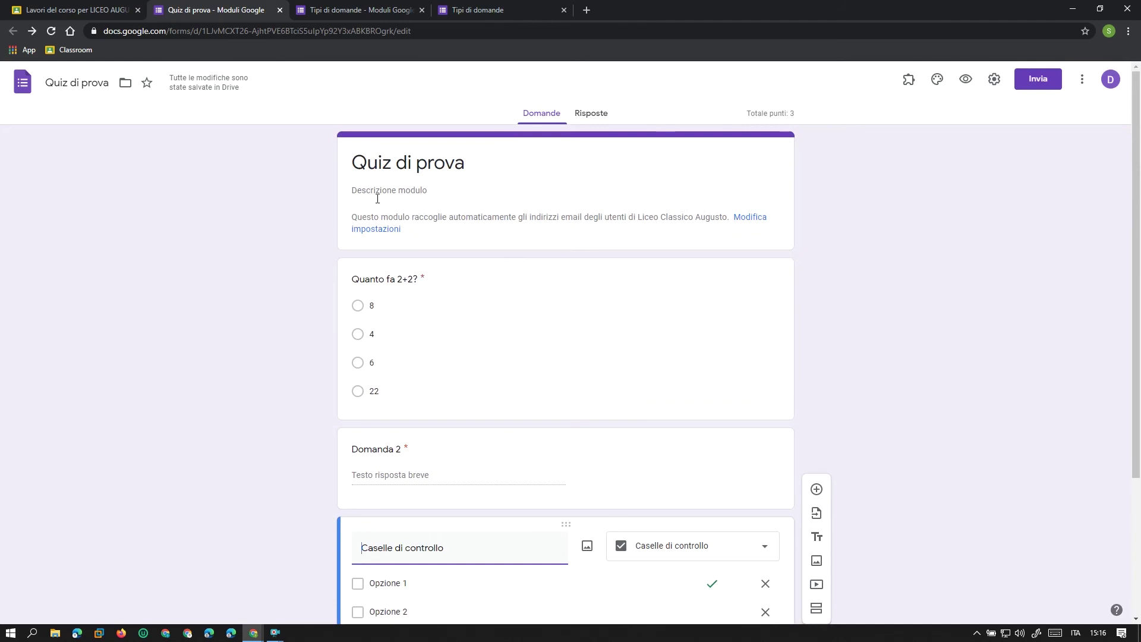
pyautogui.click(280, 9)
pyautogui.click(95, 10)
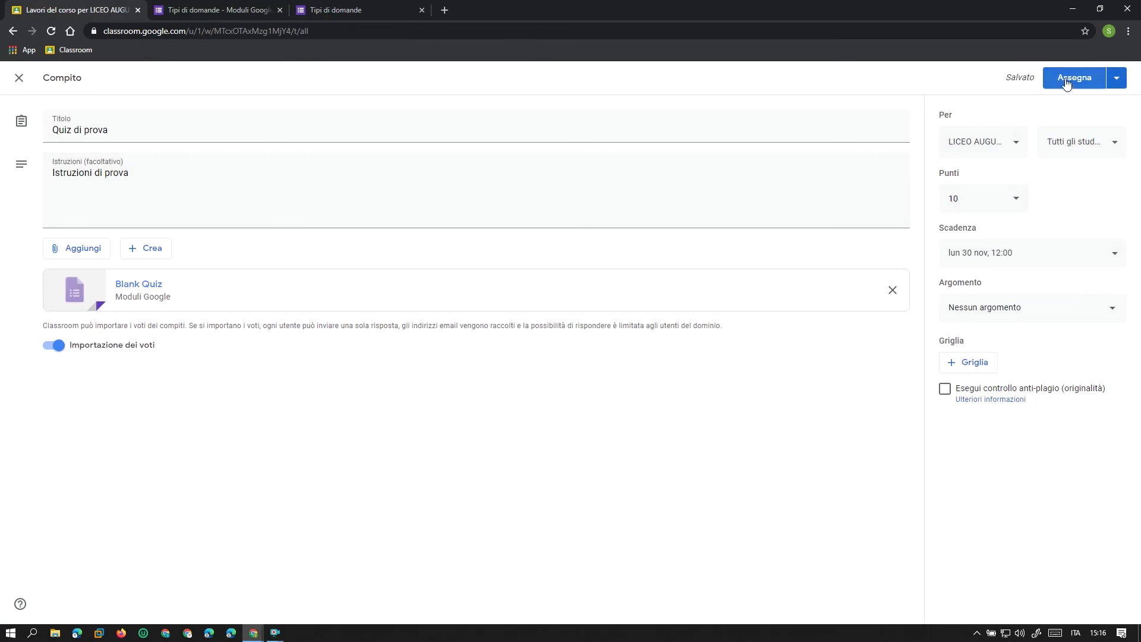
pyautogui.click(1115, 80)
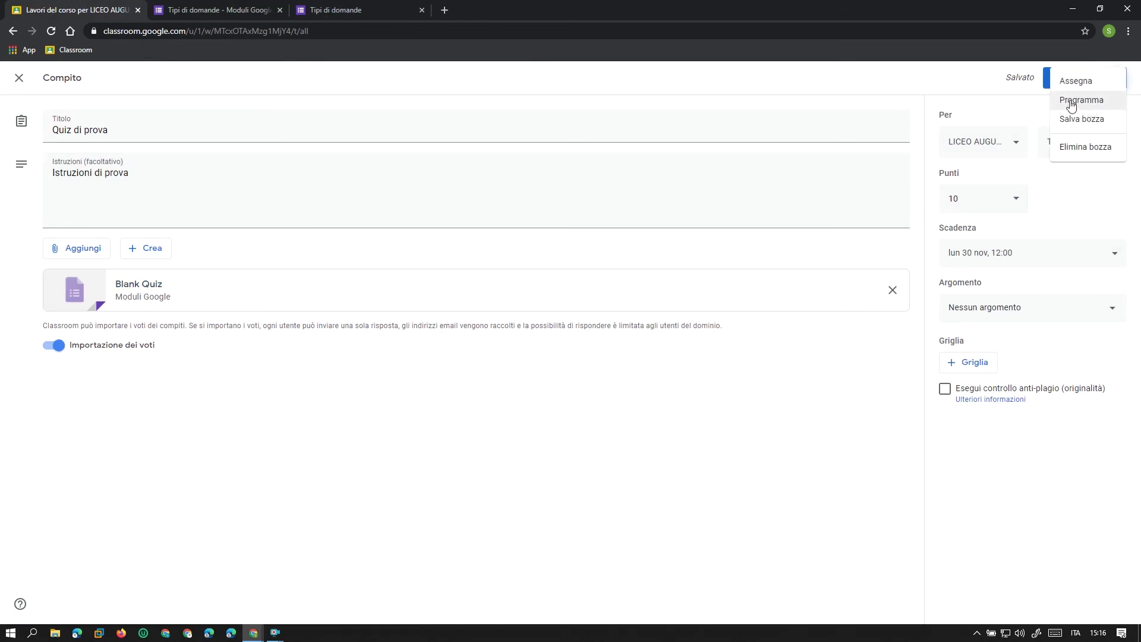
pyautogui.click(1034, 95)
pyautogui.click(1071, 80)
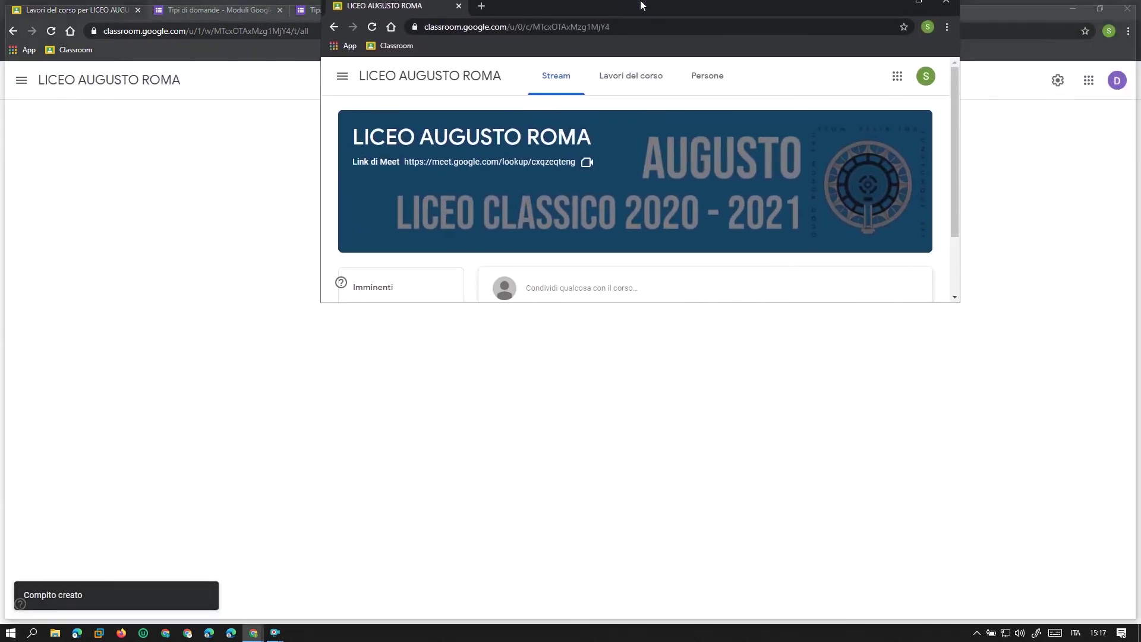
# - In the student's Classroom window, refresh the stream, open the new Quiz di prova assignment, and launch its attached form
pyautogui.doubleClick(640, 6)
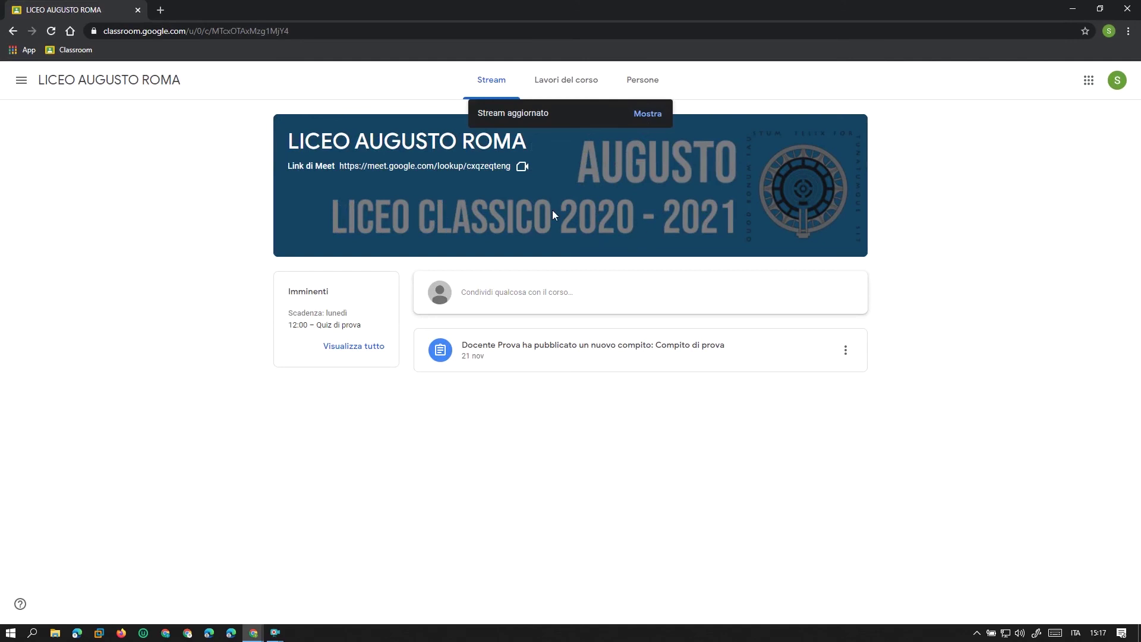
pyautogui.click(649, 116)
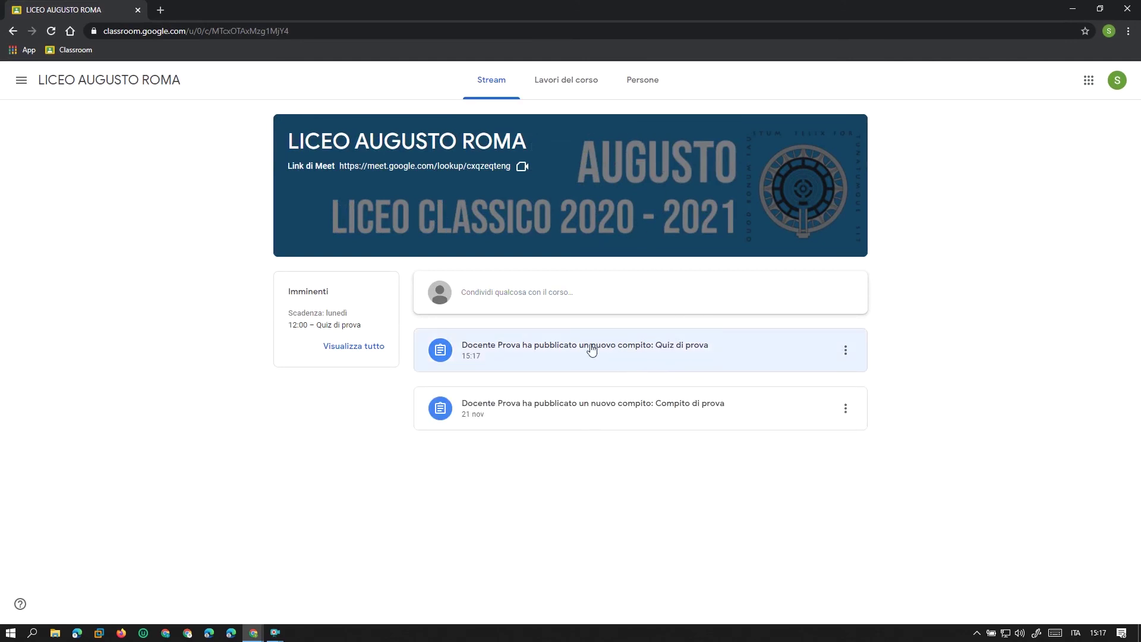
pyautogui.click(533, 348)
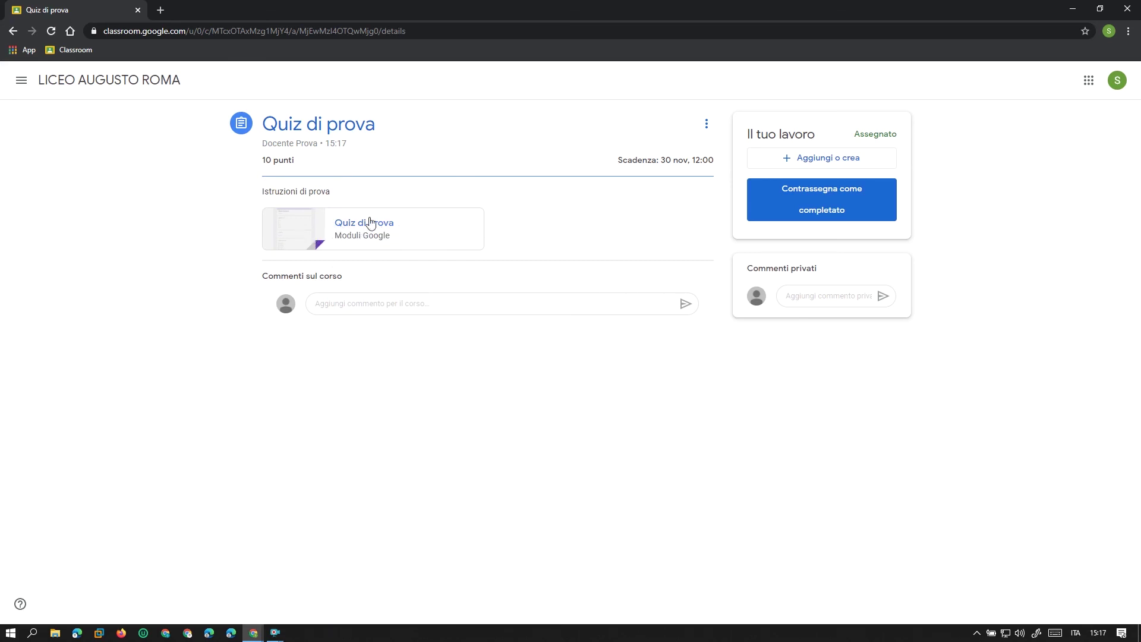
pyautogui.click(351, 225)
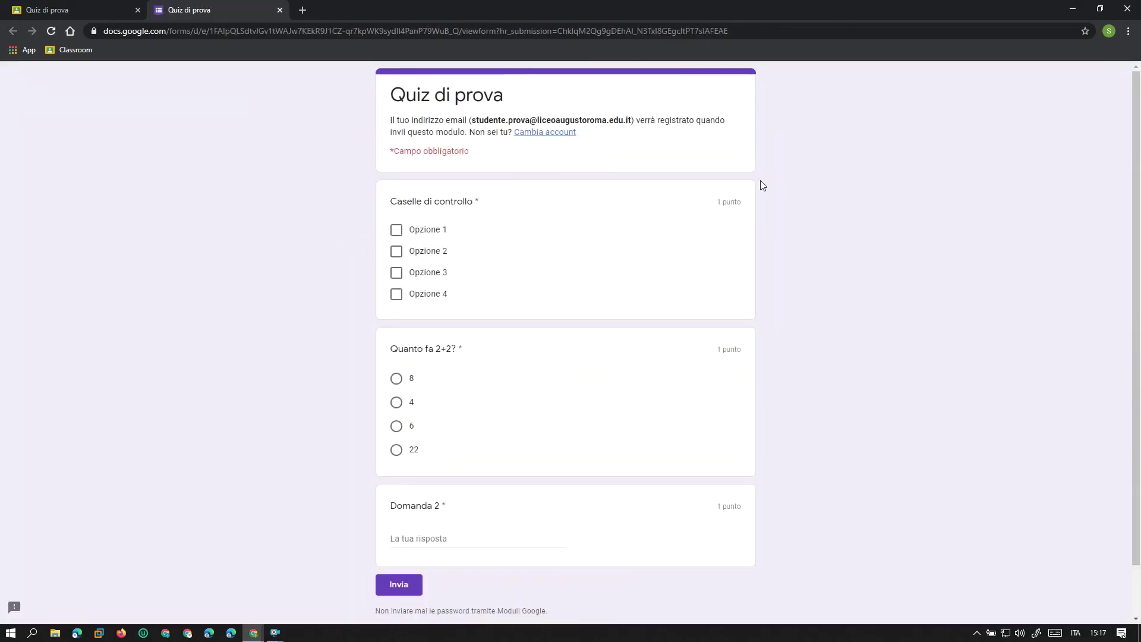
# - Examine the notice in the student's quiz form about the e-mail address recorded on submission
pyautogui.moveTo(471, 120); pyautogui.dragTo(632, 130)
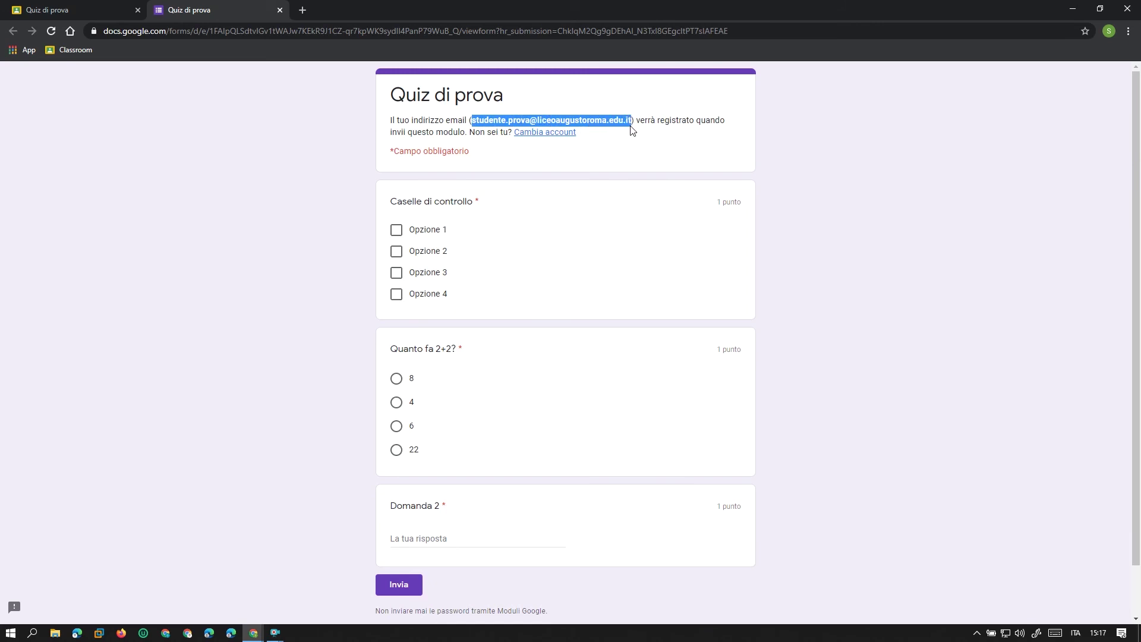
pyautogui.click(497, 126)
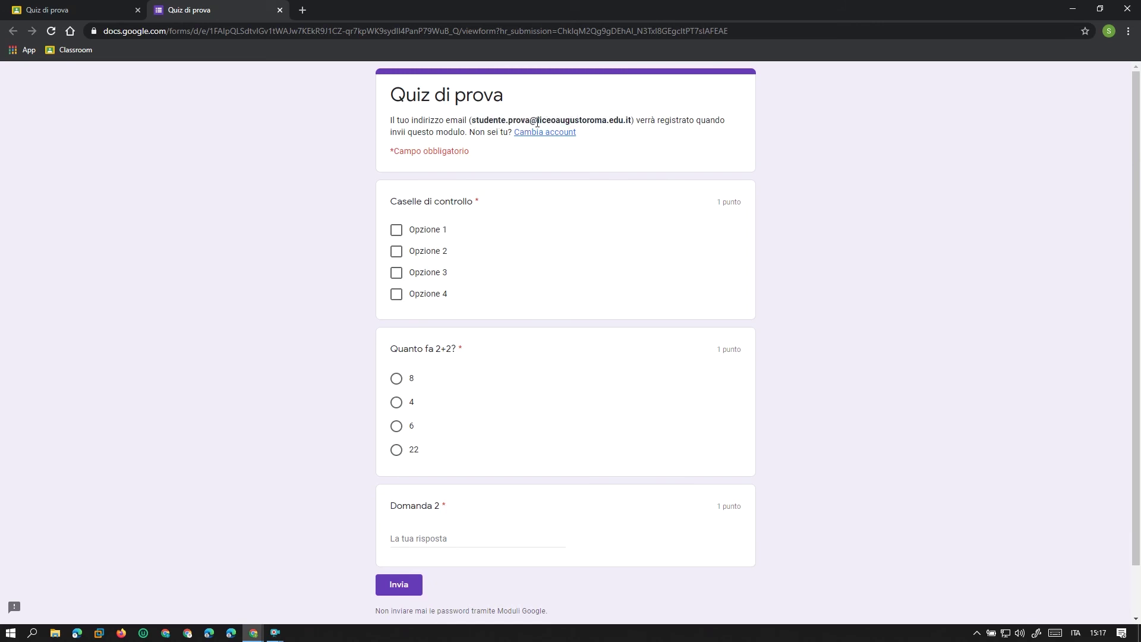
pyautogui.moveTo(536, 121); pyautogui.dragTo(626, 122)
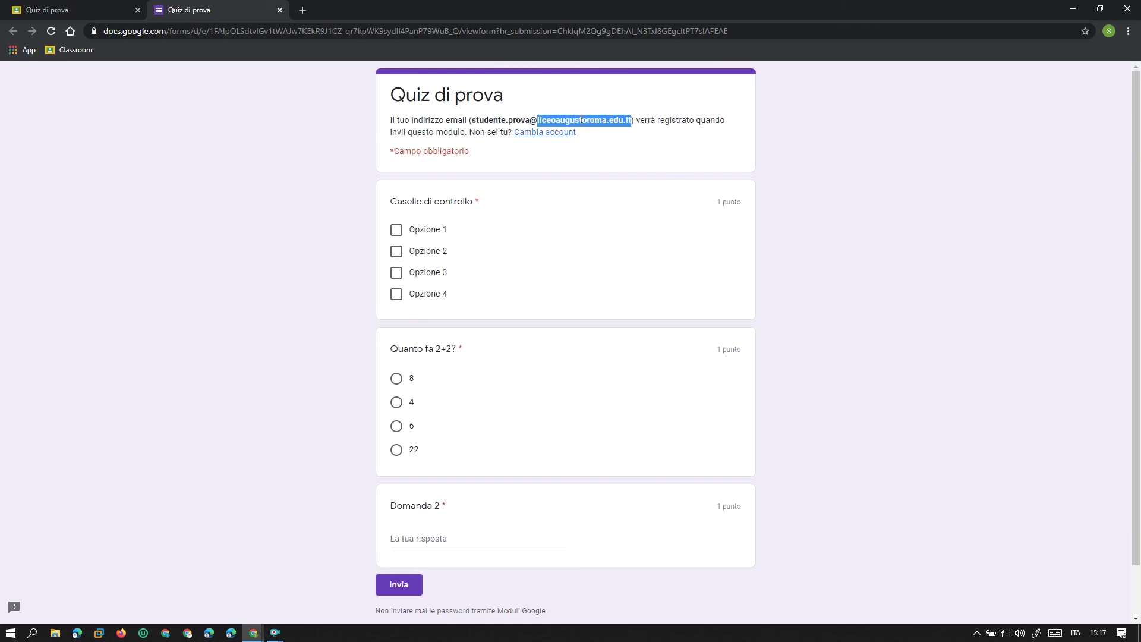
pyautogui.click(586, 119)
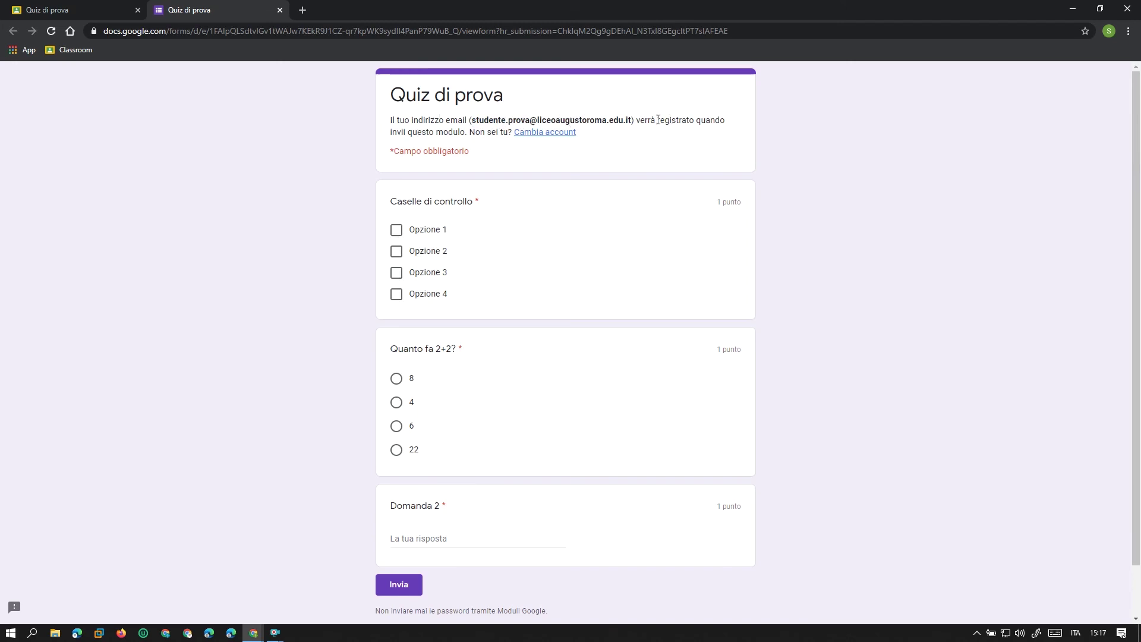
pyautogui.moveTo(638, 121); pyautogui.dragTo(644, 137)
pyautogui.click(646, 142)
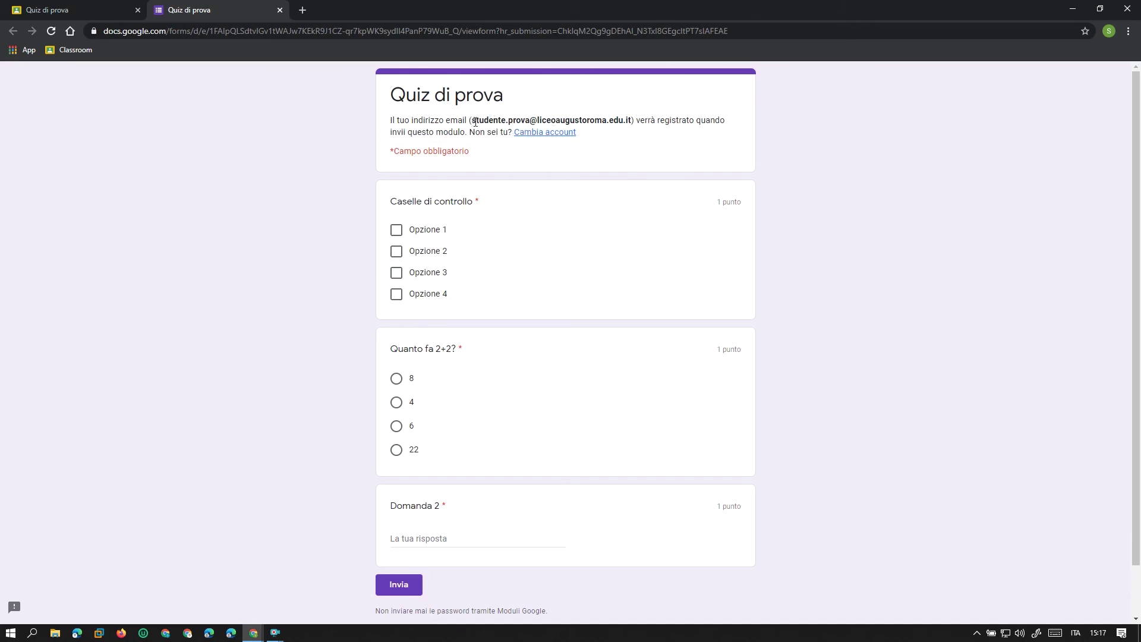
pyautogui.moveTo(474, 122); pyautogui.dragTo(633, 125)
pyautogui.click(633, 125)
pyautogui.moveTo(470, 119); pyautogui.dragTo(634, 122)
pyautogui.click(635, 122)
pyautogui.scroll(-1, 426, 202)
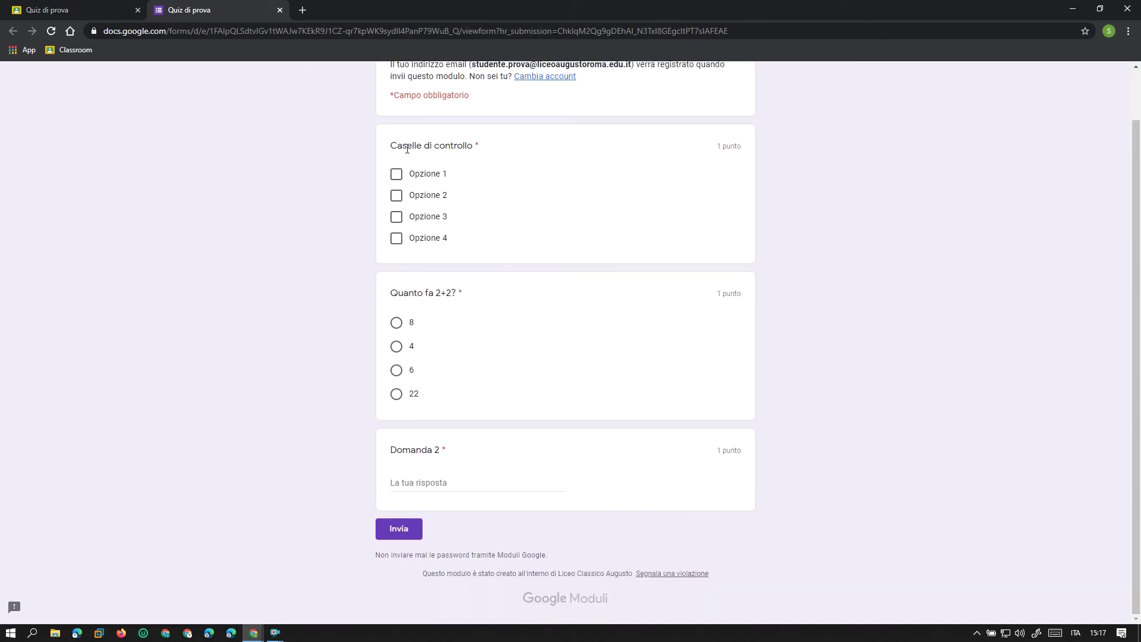
# - Examine the order and titles of the questions in the student's Quiz di prova form
pyautogui.scroll(1, 486, 168)
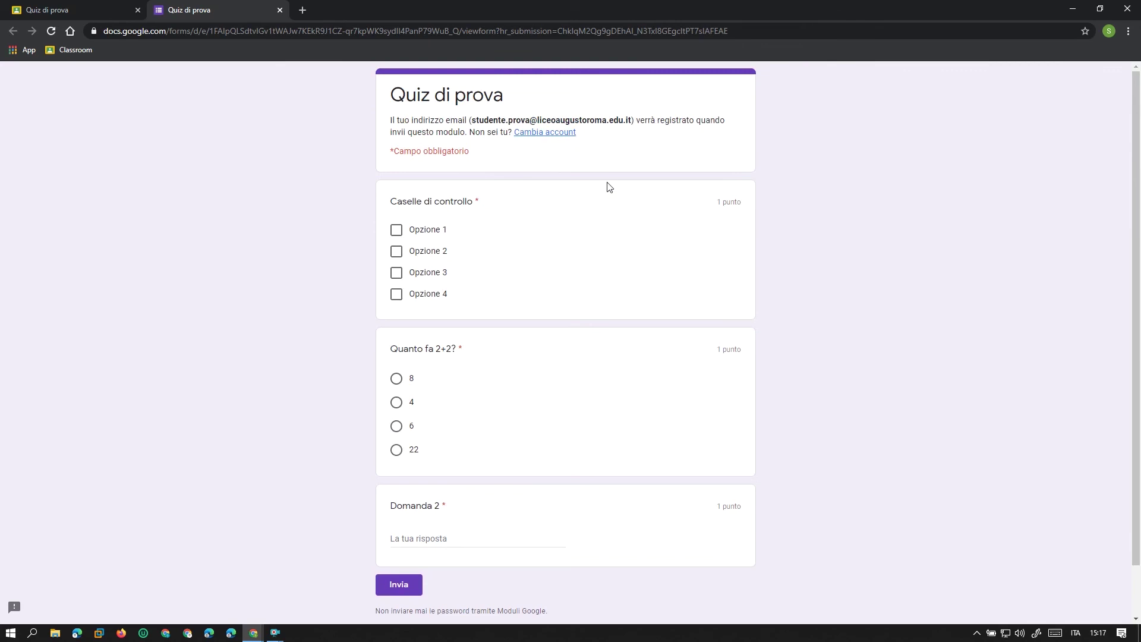
pyautogui.scroll(-1, 613, 193)
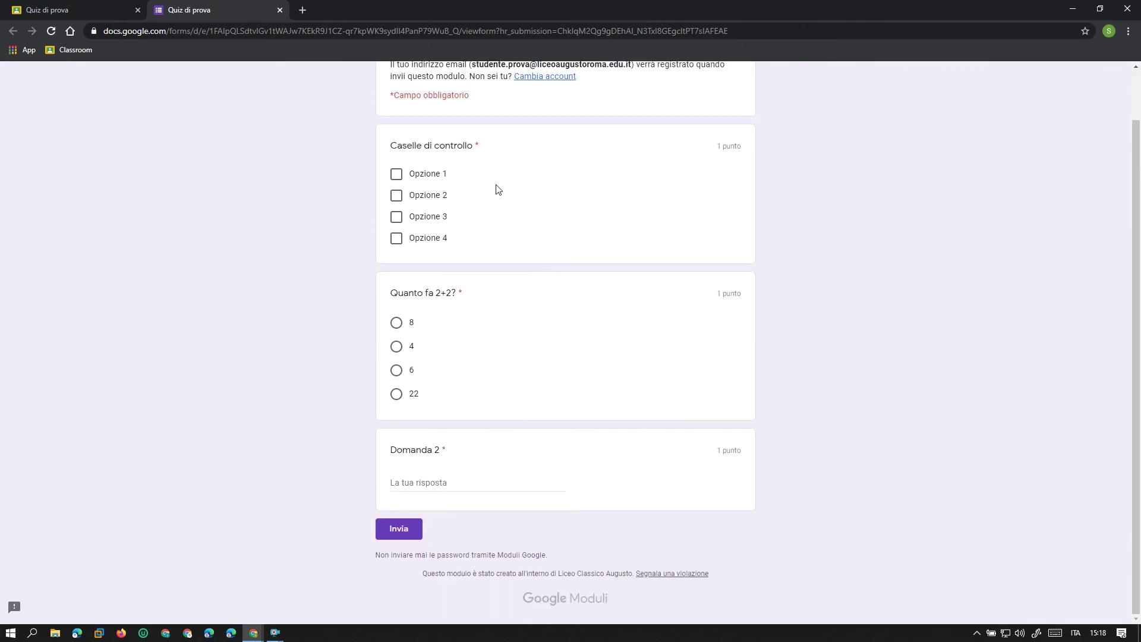
pyautogui.moveTo(393, 145); pyautogui.dragTo(499, 151)
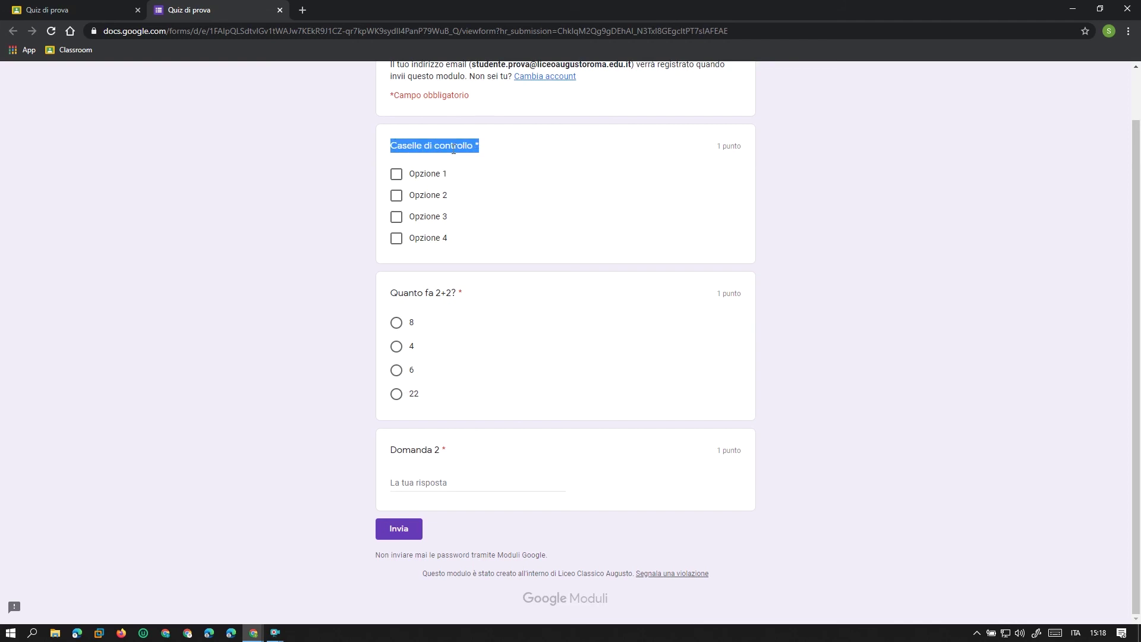
pyautogui.click(402, 149)
pyautogui.moveTo(391, 292); pyautogui.dragTo(471, 296)
pyautogui.click(438, 294)
pyautogui.scroll(1, 428, 315)
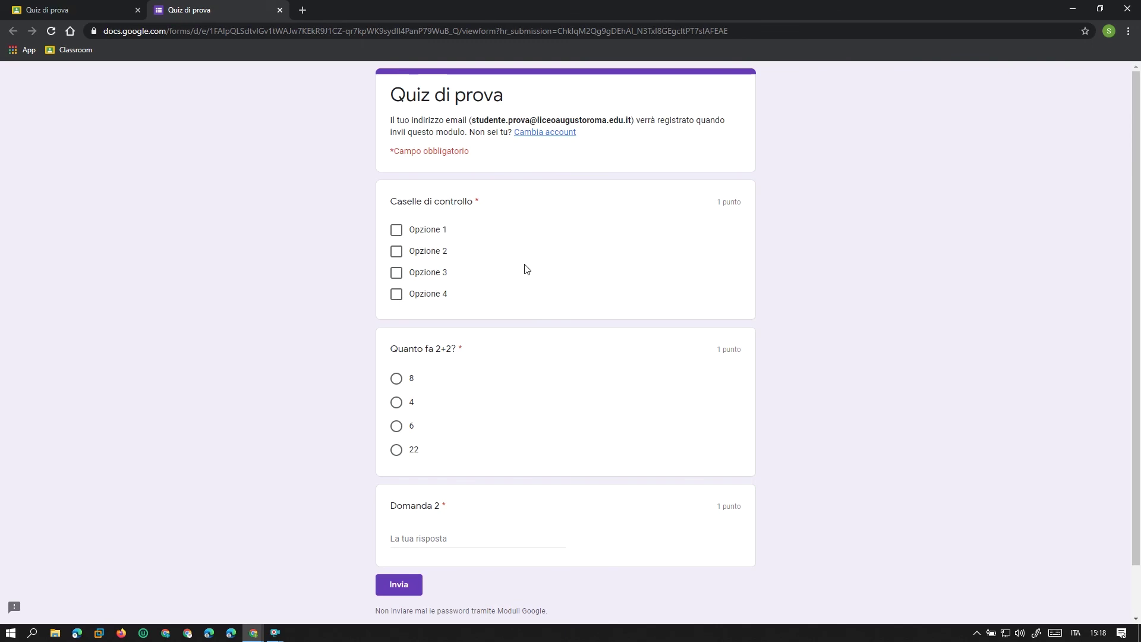
pyautogui.scroll(-1, 449, 240)
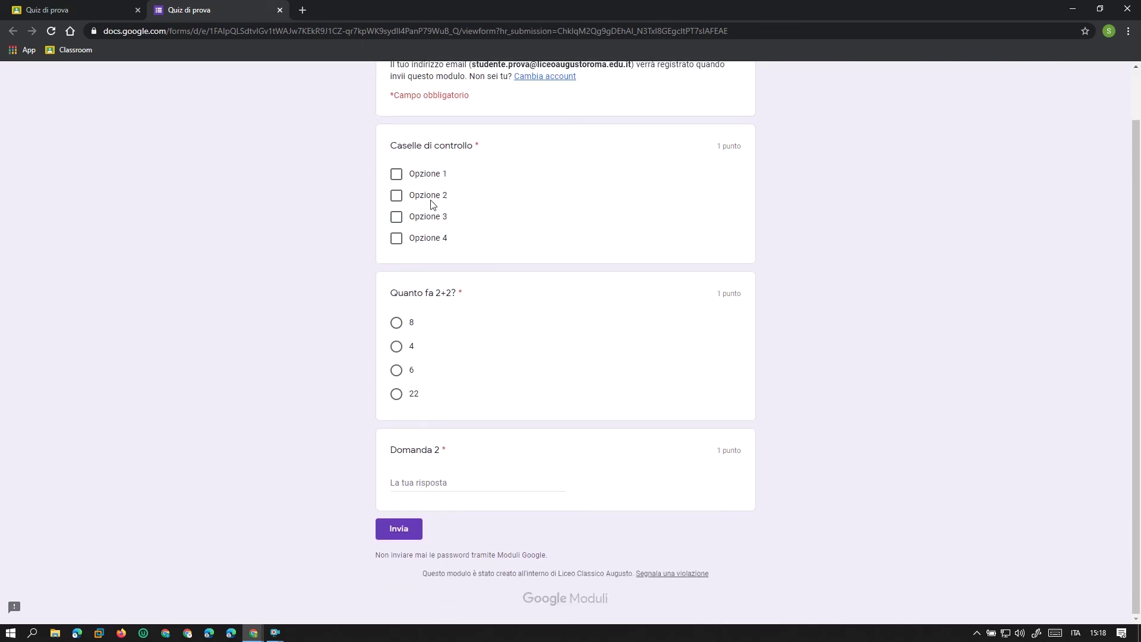
# - Answer the quiz with Opzione 1 and Opzione 3, 4 for "Quanto fa 2+2?", and "Prova" for Domanda 2, and submit it
pyautogui.click(396, 174)
pyautogui.click(401, 222)
pyautogui.click(396, 350)
pyautogui.click(442, 482)
pyautogui.write('Prova')
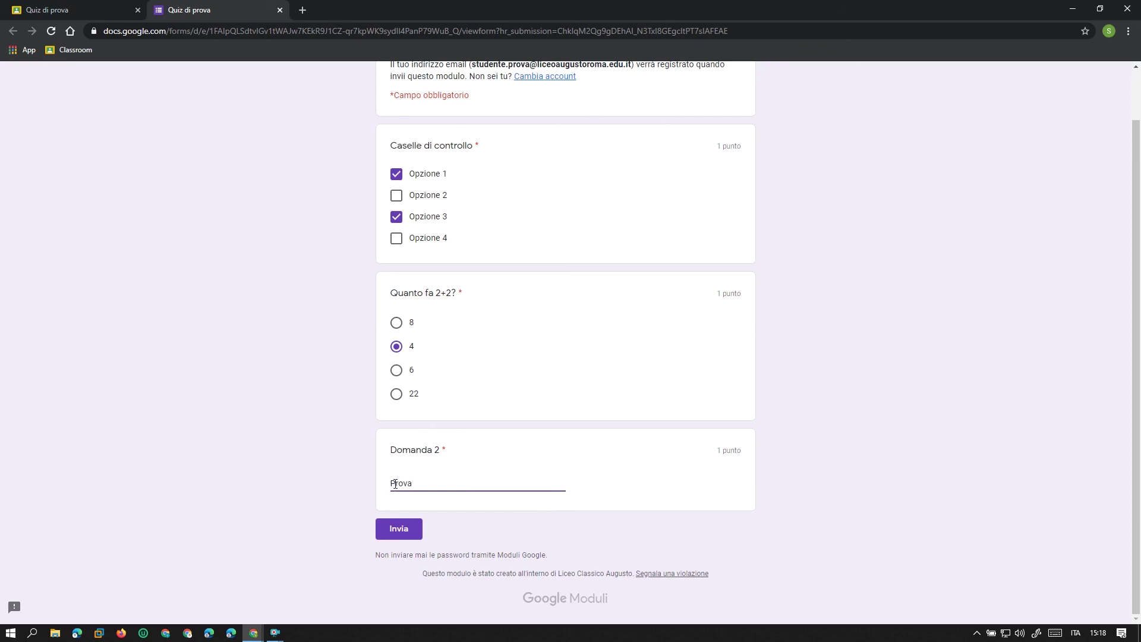
pyautogui.moveTo(392, 483); pyautogui.dragTo(412, 487)
pyautogui.click(403, 483)
pyautogui.click(395, 526)
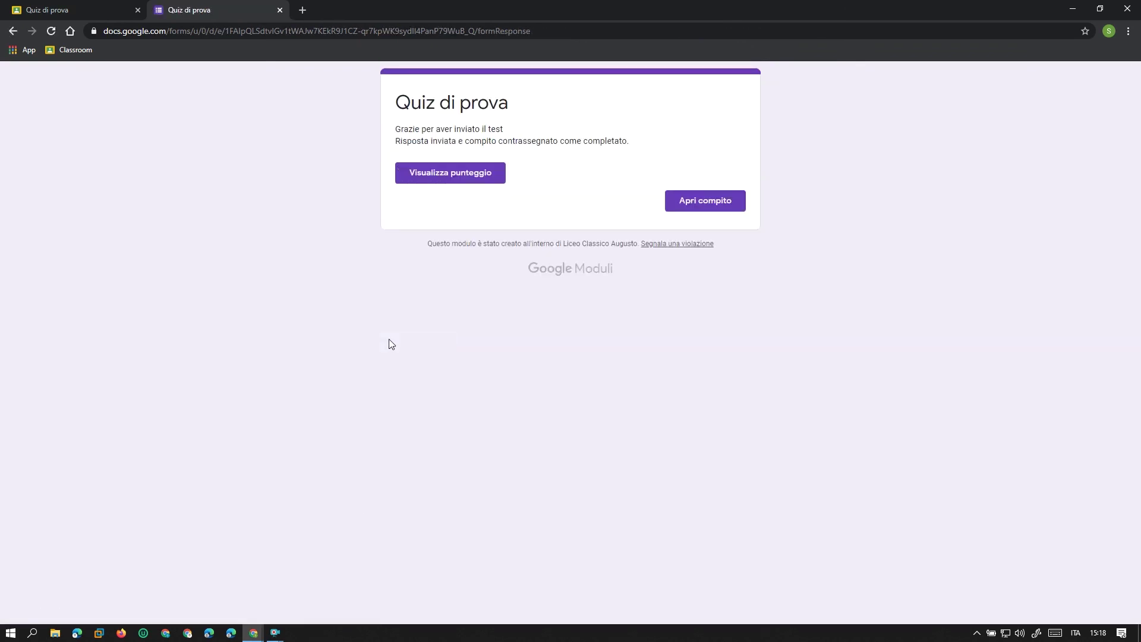
# - Read the submission confirmation for Quiz di prova and the note about the assignment's completion
pyautogui.moveTo(398, 127); pyautogui.dragTo(524, 136)
pyautogui.click(477, 131)
pyautogui.moveTo(417, 142); pyautogui.dragTo(606, 145)
pyautogui.click(613, 145)
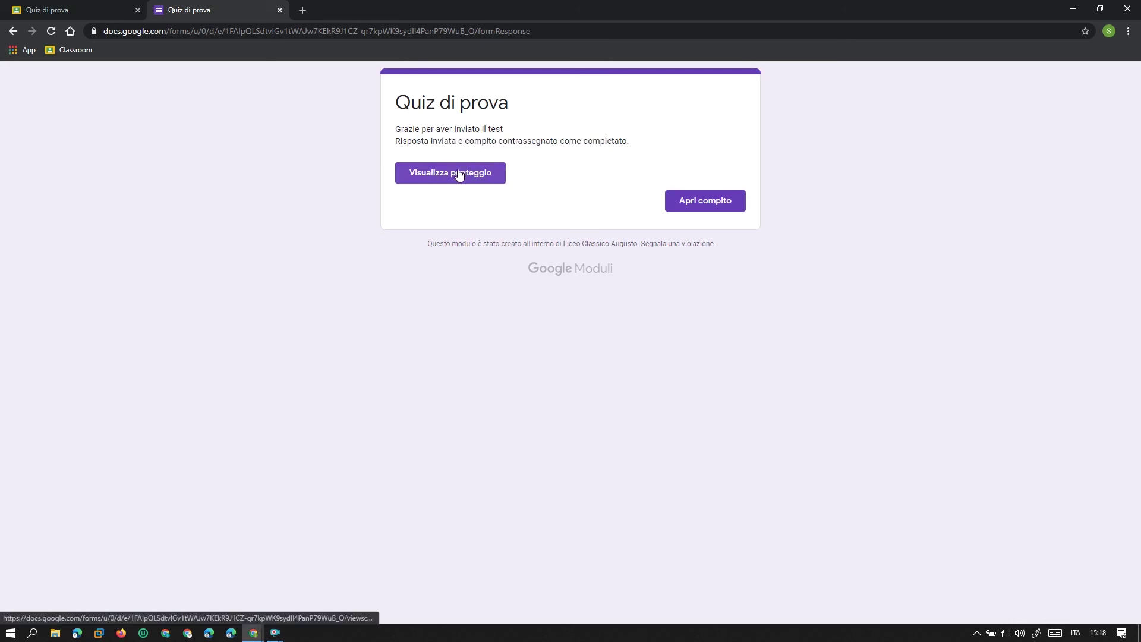
# - Open the score page of the submitted quiz and check its total points
pyautogui.click(418, 176)
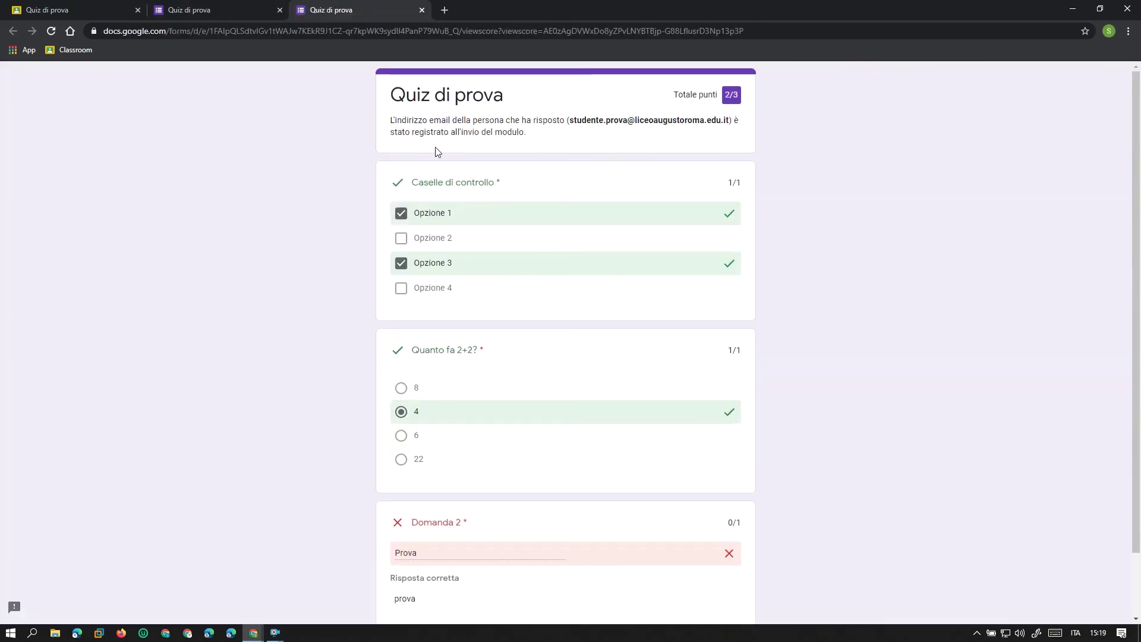
pyautogui.scroll(-3, 445, 122)
pyautogui.scroll(3, 453, 135)
pyautogui.moveTo(677, 94); pyautogui.dragTo(737, 97)
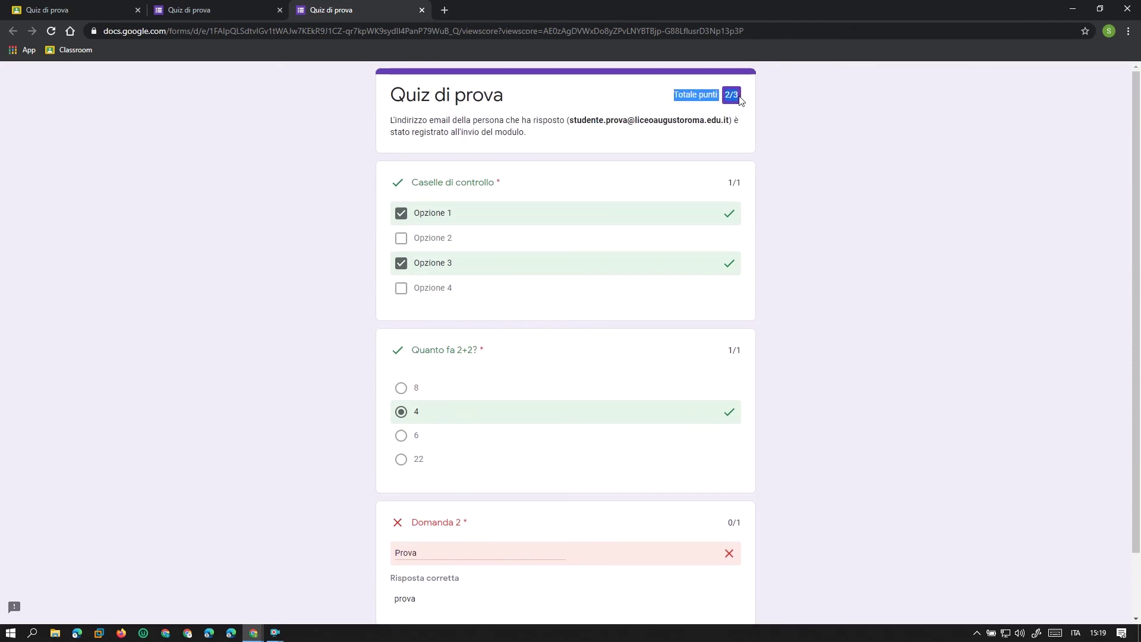
pyautogui.click(730, 95)
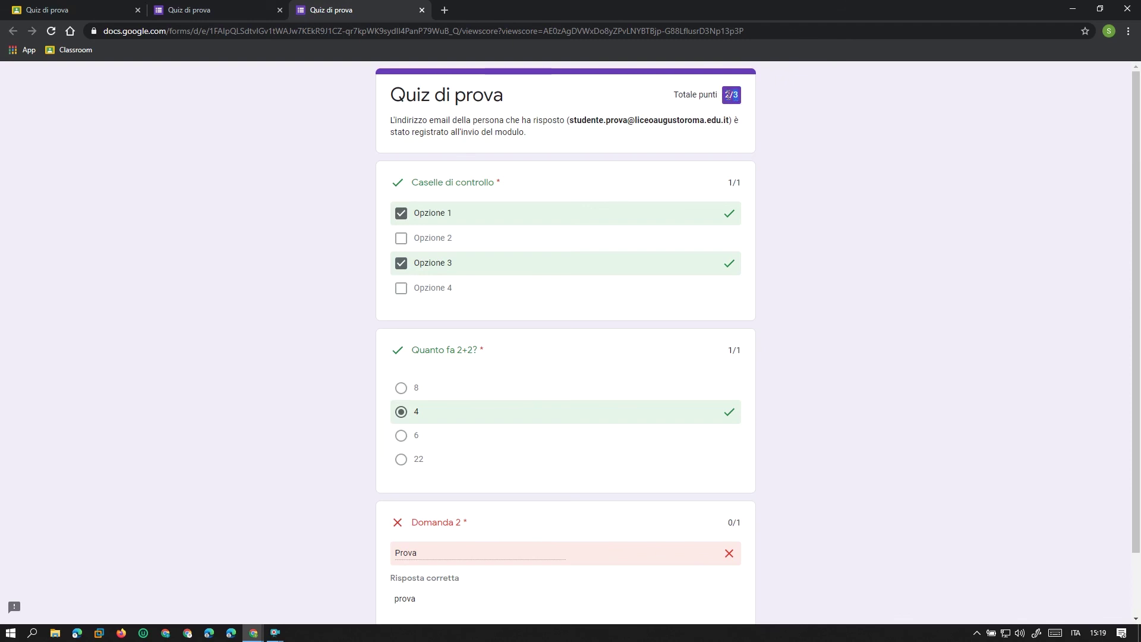
# - Review the correction of each question, comparing the given Domanda 2 answer with the correct one
pyautogui.scroll(-2, 525, 165)
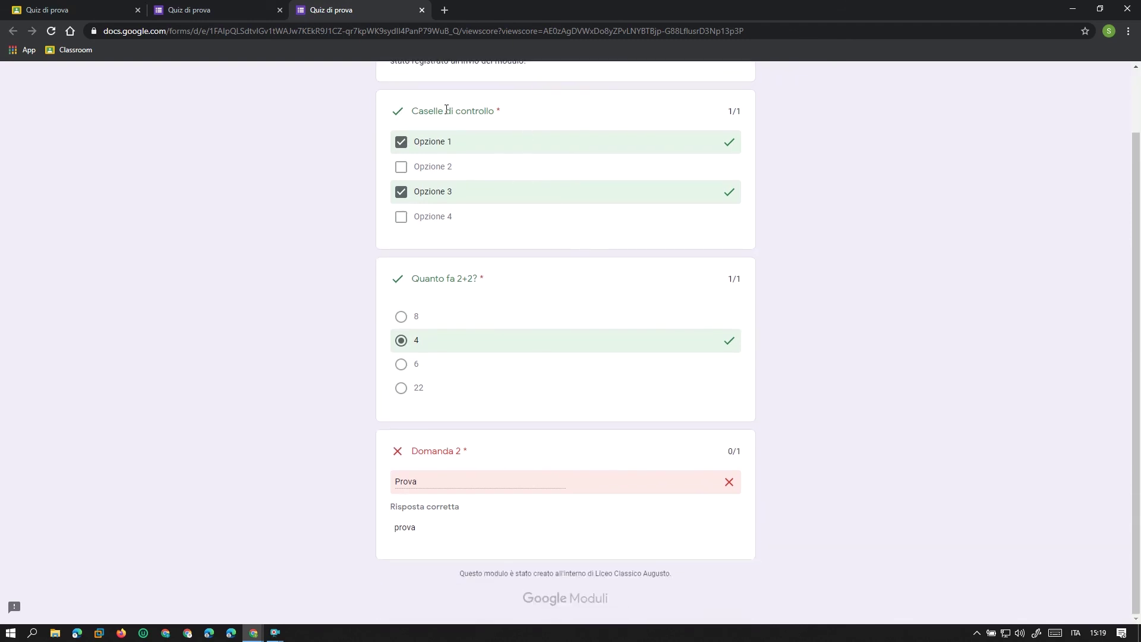
pyautogui.moveTo(418, 278); pyautogui.dragTo(476, 290)
pyautogui.click(466, 378)
pyautogui.moveTo(397, 531); pyautogui.dragTo(419, 530)
pyautogui.click(388, 490)
pyautogui.doubleClick(410, 482)
pyautogui.click(432, 487)
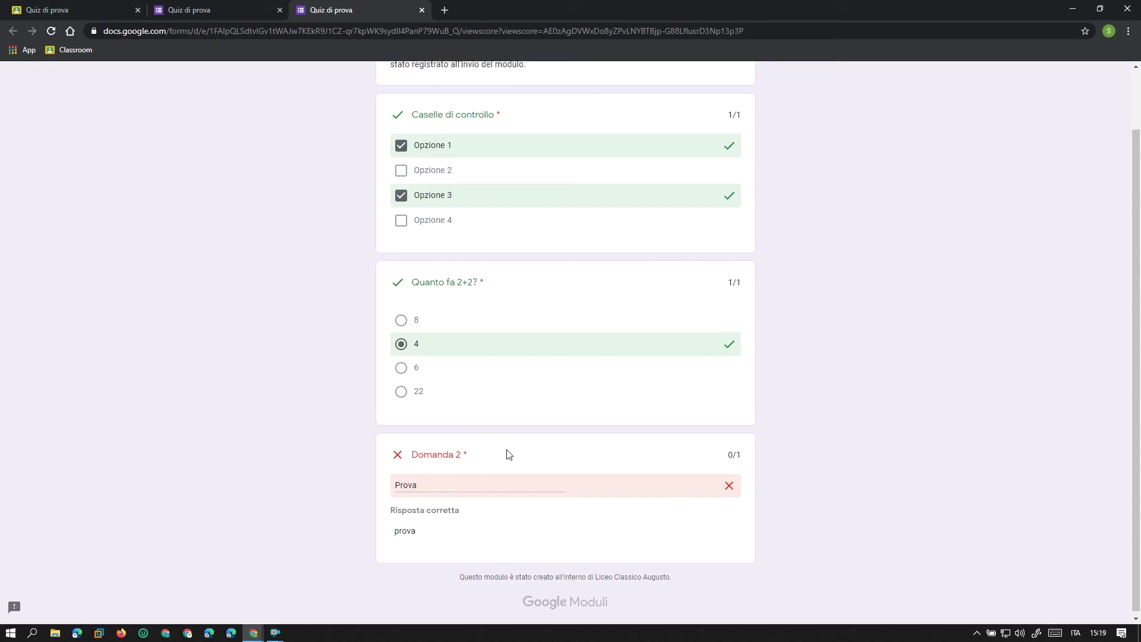
pyautogui.scroll(1, 508, 455)
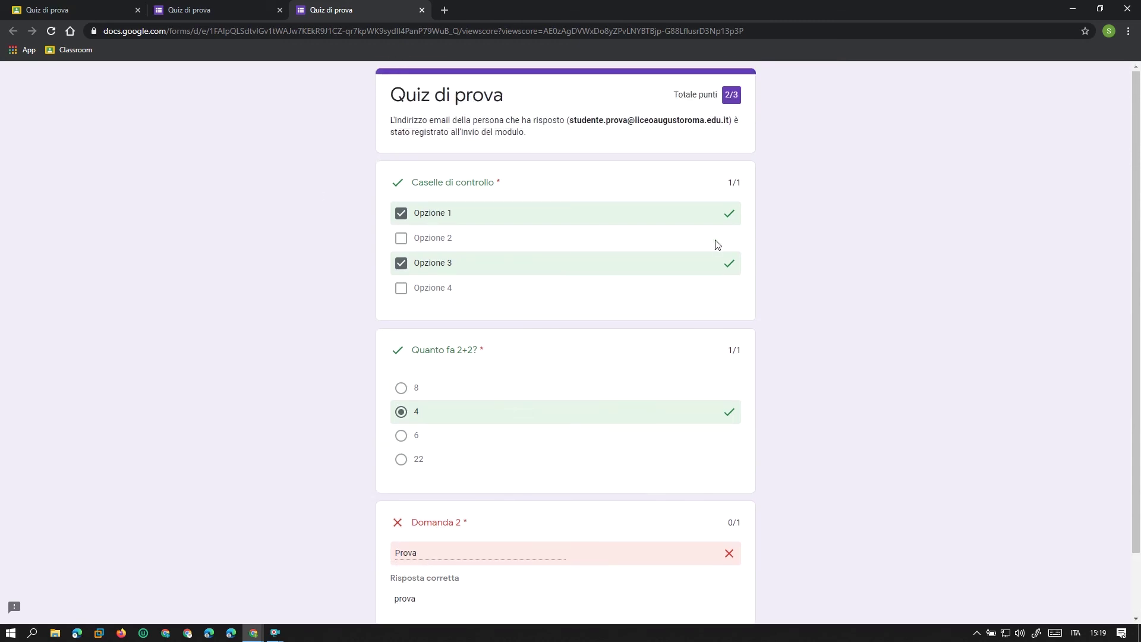
# - In the teacher's Classroom window, open the Quiz di prova assignment's student work and select the student's submission
pyautogui.moveTo(253, 632)
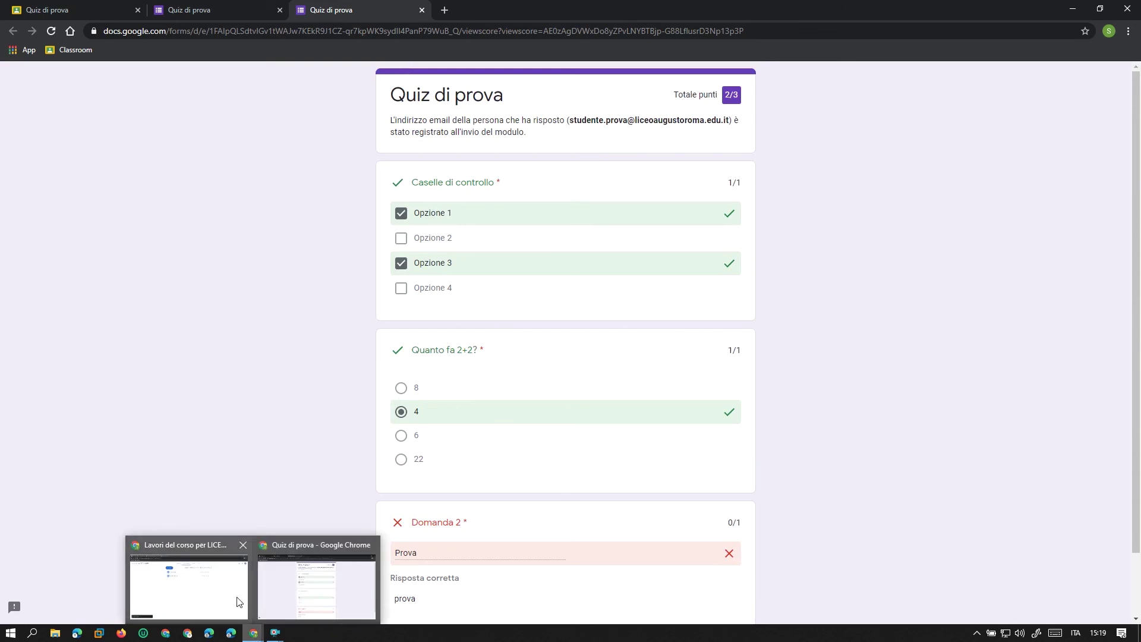
pyautogui.click(237, 597)
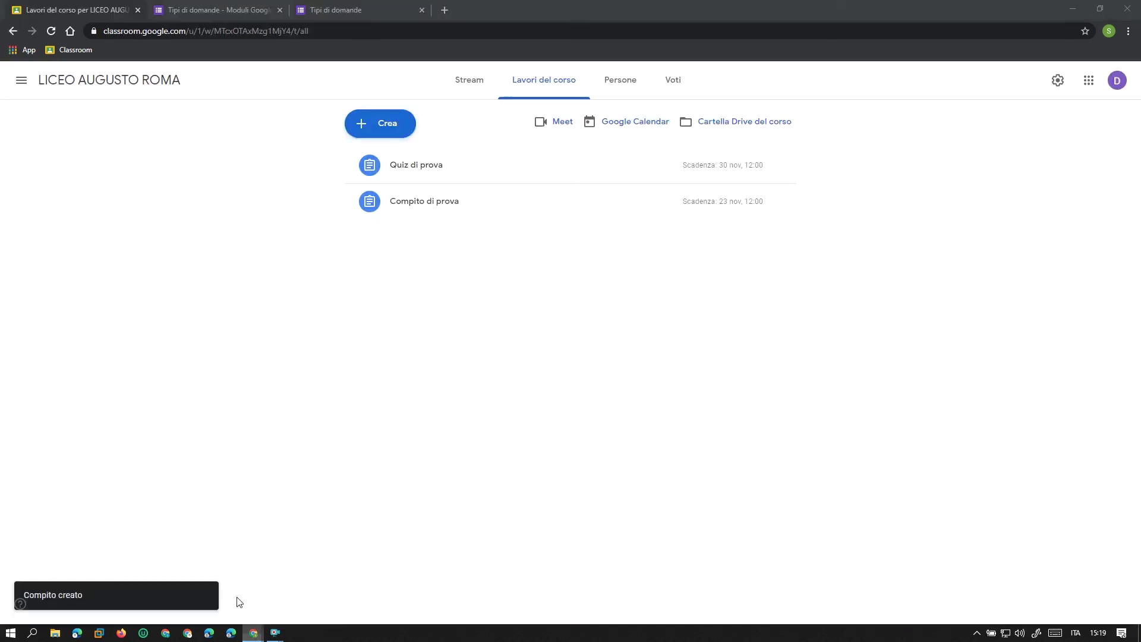
pyautogui.click(435, 167)
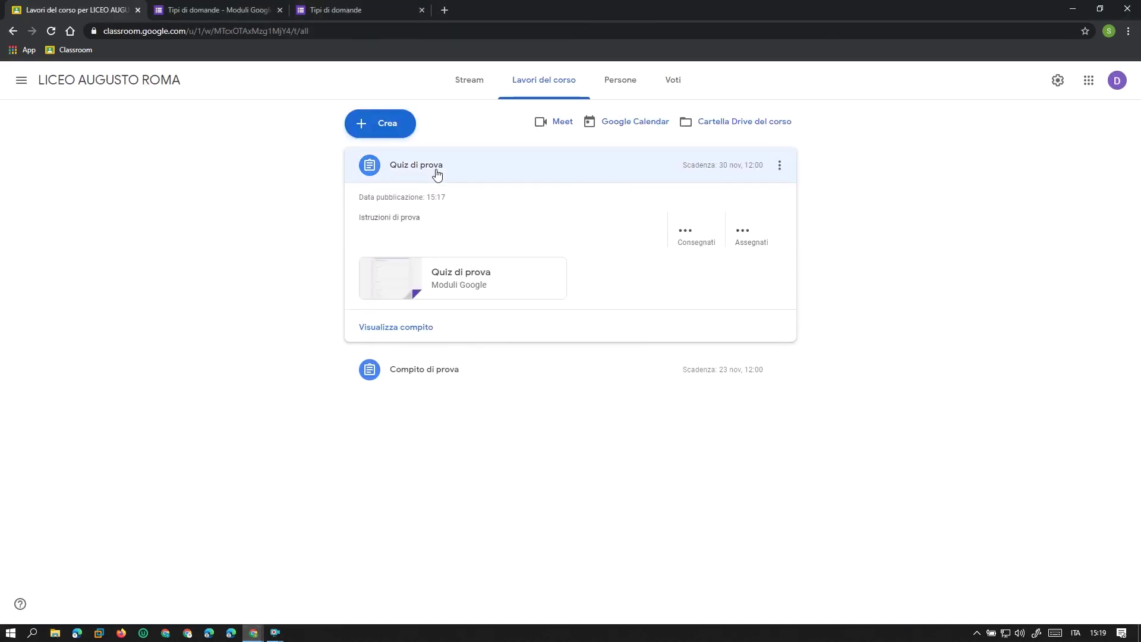
pyautogui.click(395, 328)
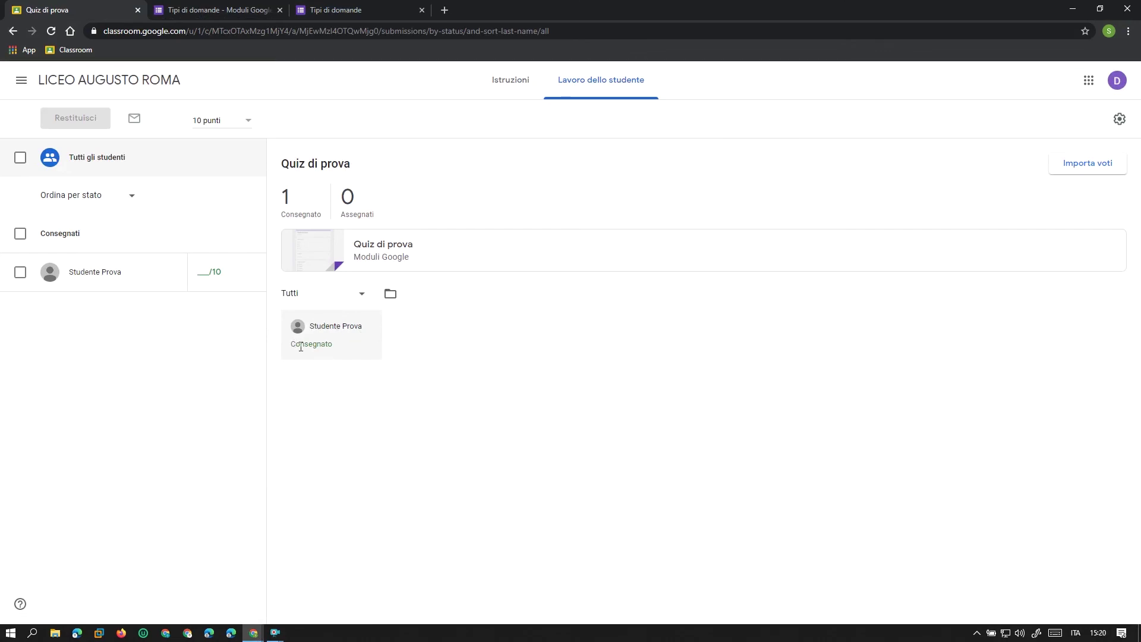
pyautogui.click(102, 278)
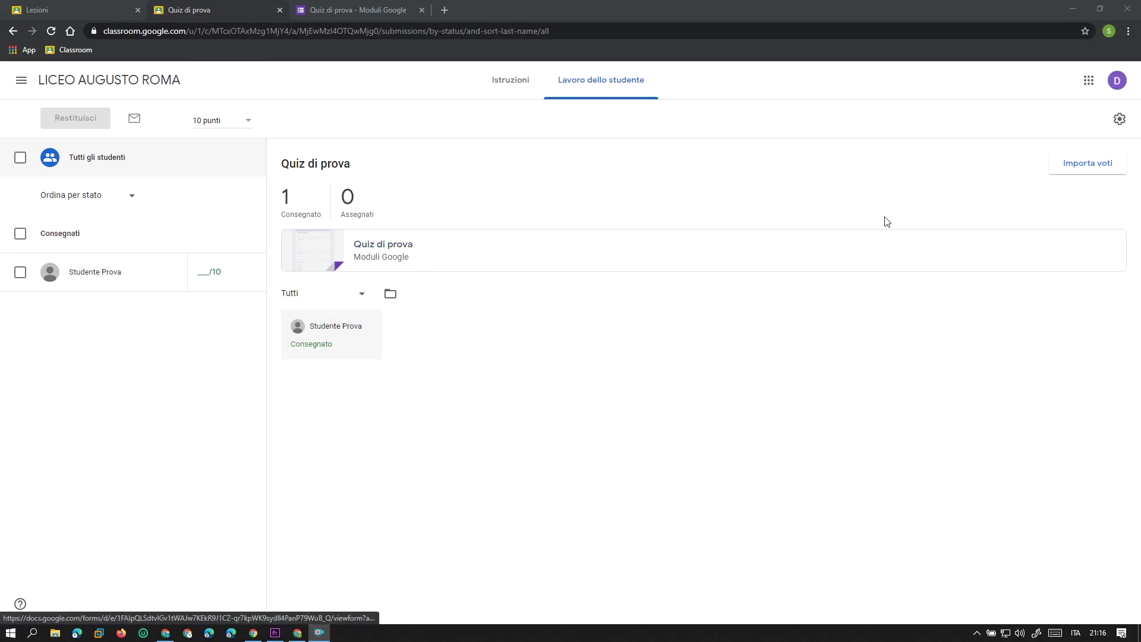
# - Import the grades from the Quiz di prova form into the assignment and return the graded work to the student
pyautogui.click(1088, 167)
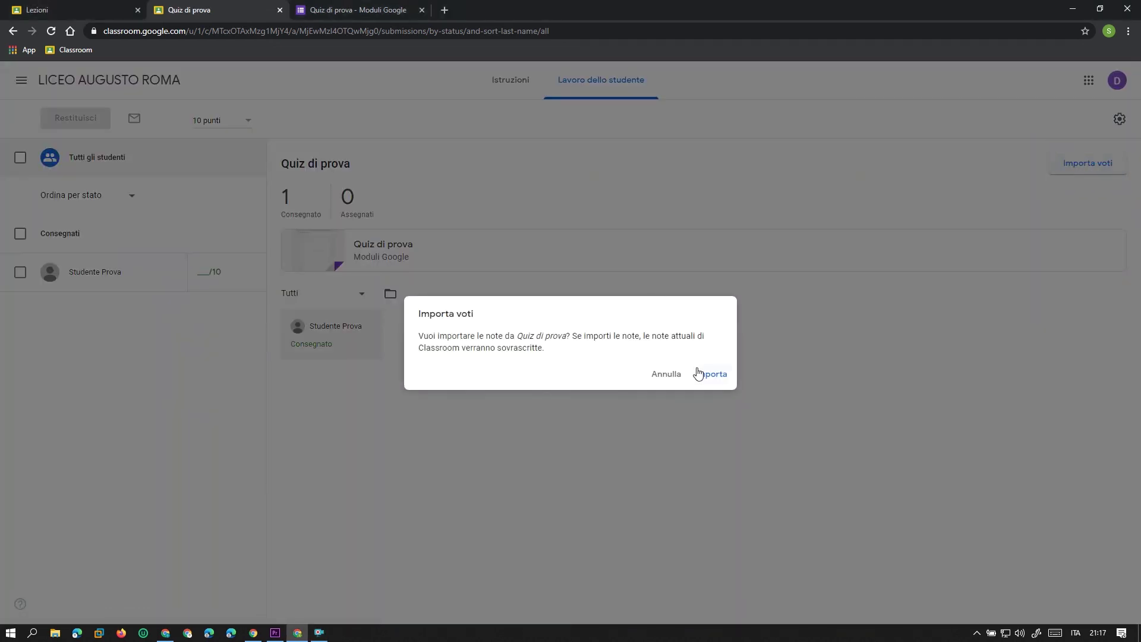
pyautogui.click(721, 380)
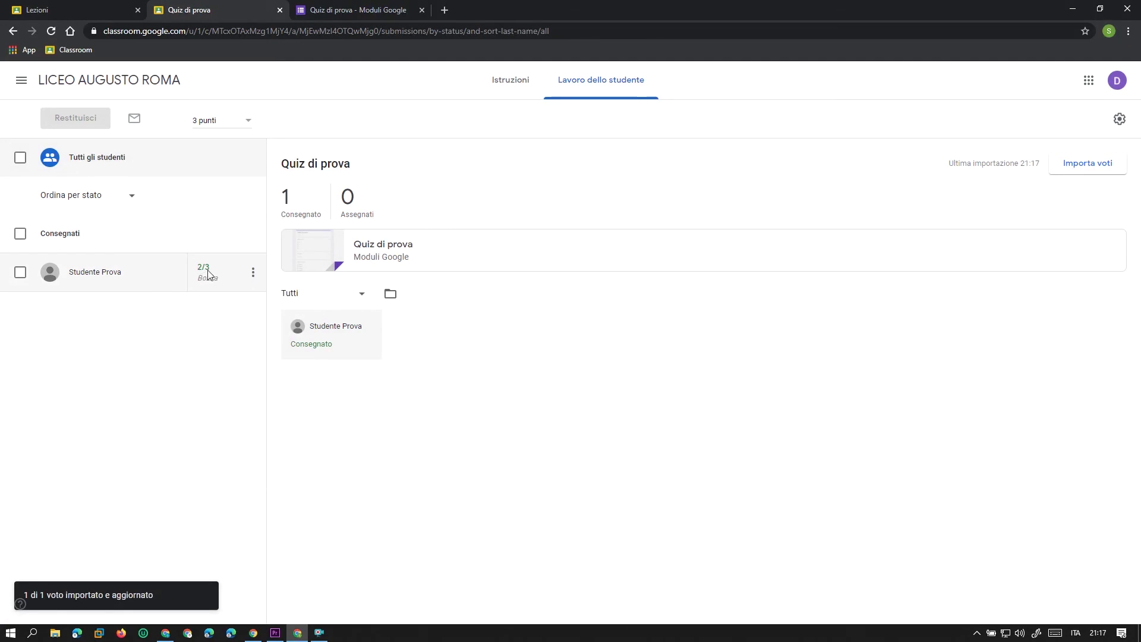
pyautogui.click(253, 274)
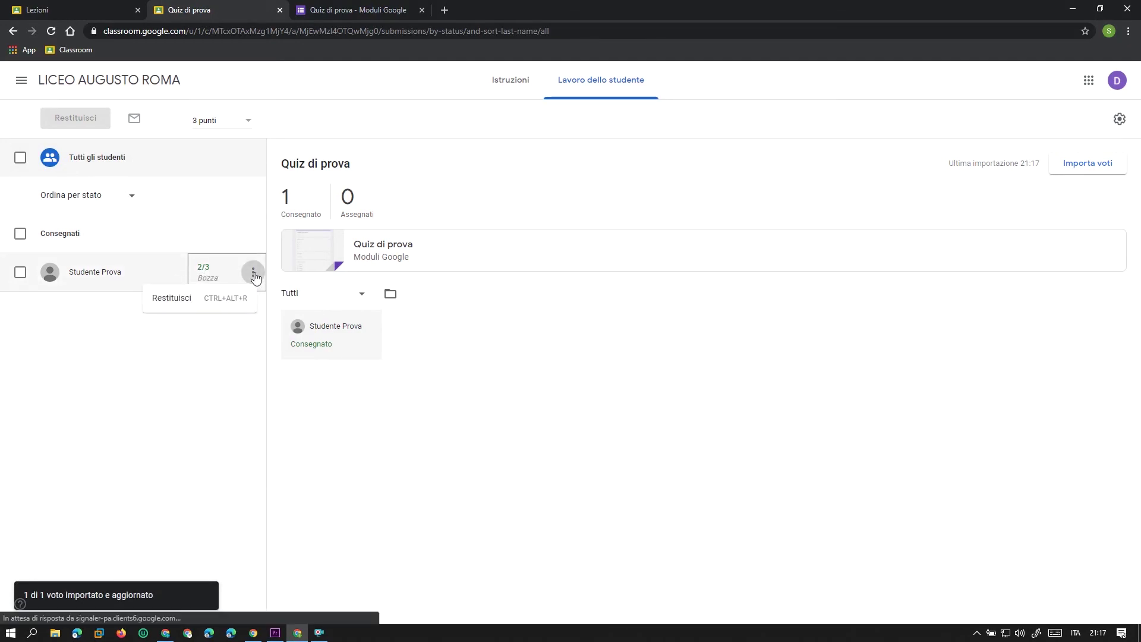
pyautogui.click(211, 298)
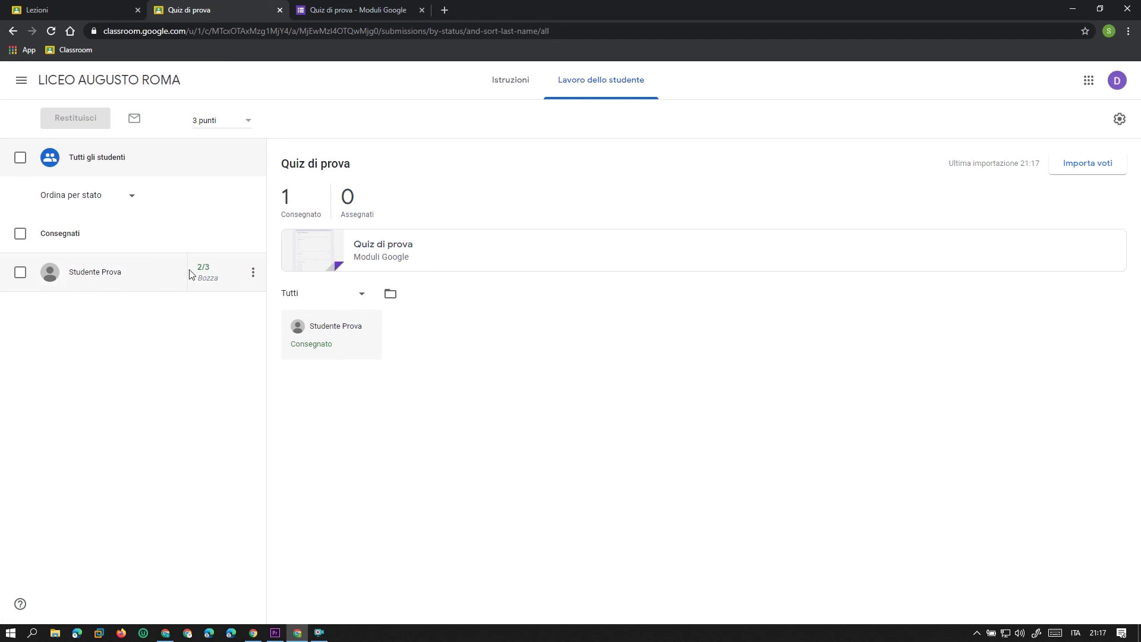
pyautogui.click(252, 272)
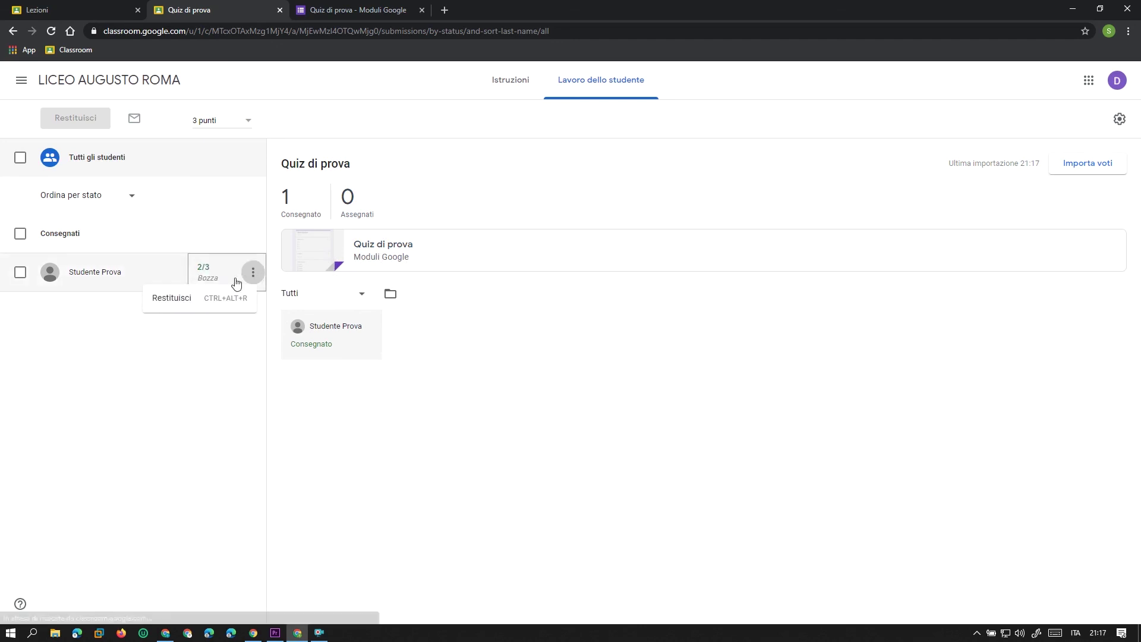
pyautogui.click(172, 298)
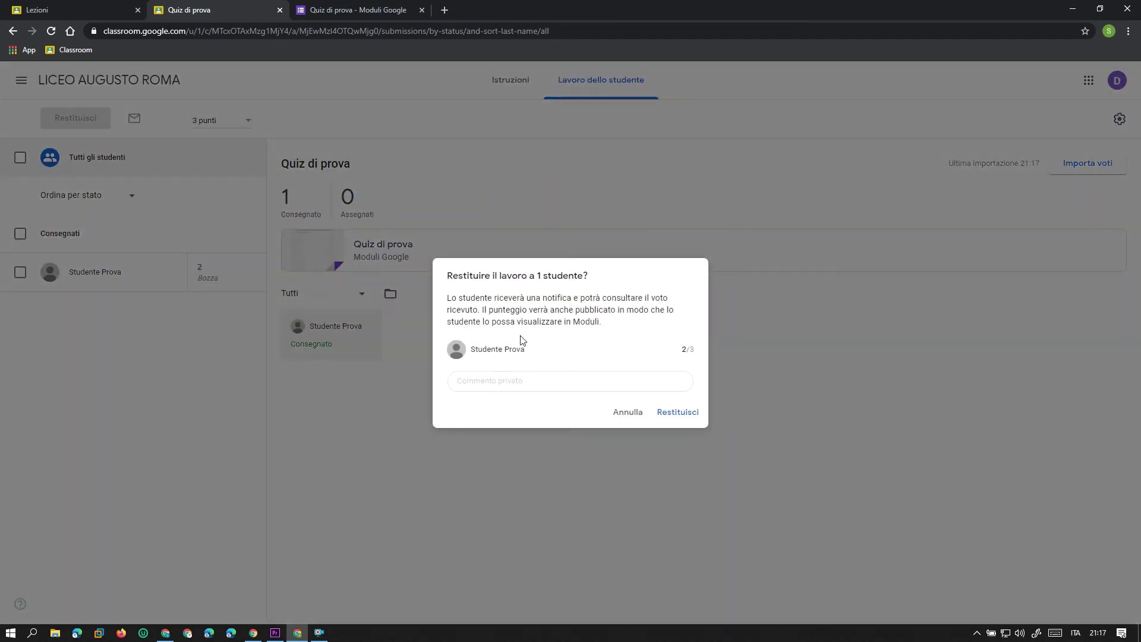
pyautogui.click(672, 414)
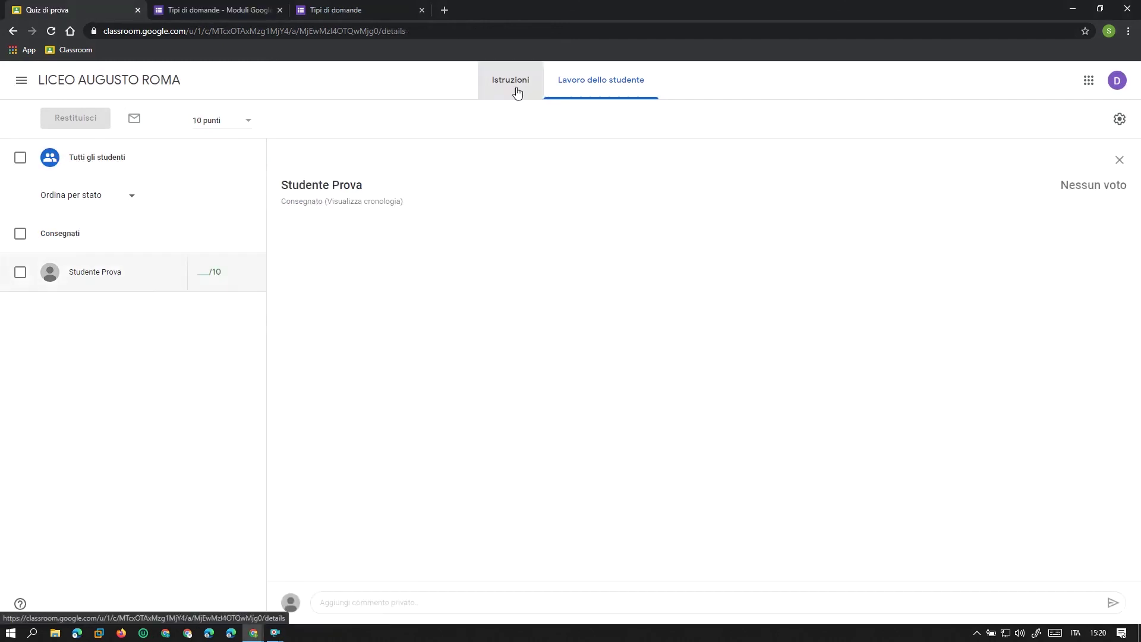
# - Open the Quiz di prova form attached to the assignment's instructions and look over its questions
pyautogui.click(514, 84)
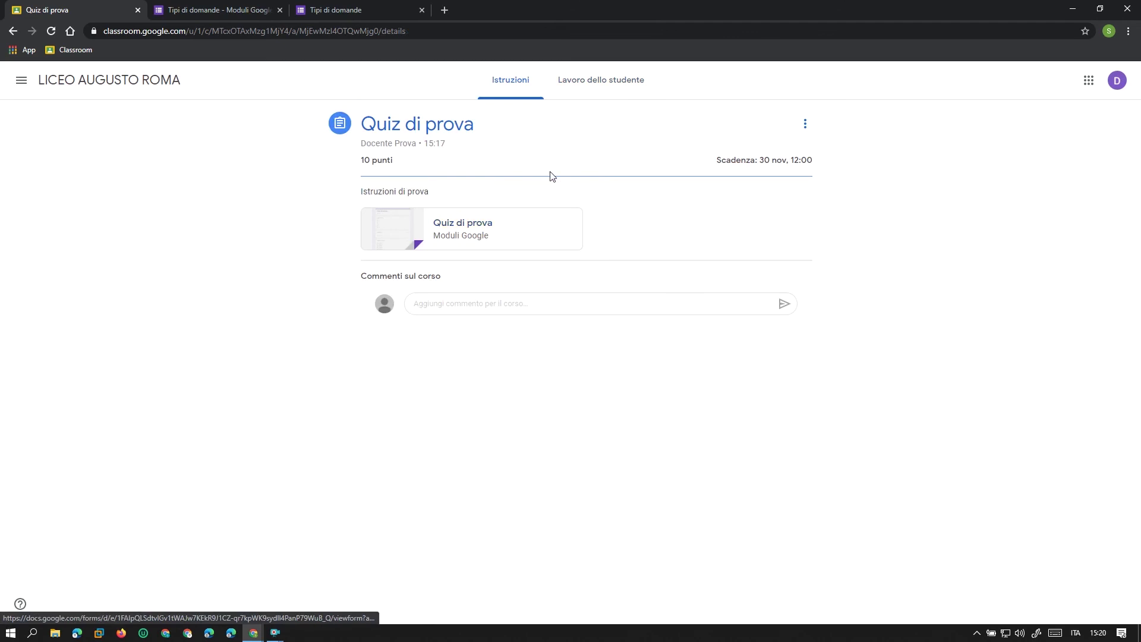
pyautogui.click(458, 227)
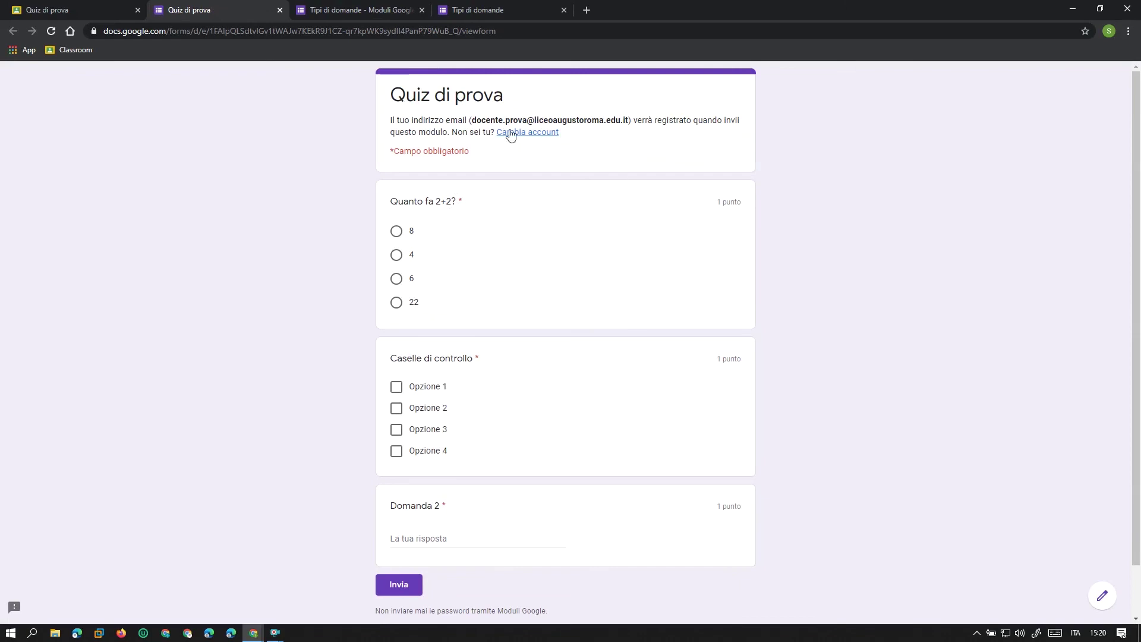
pyautogui.scroll(-2, 571, 142)
pyautogui.scroll(2, 605, 188)
pyautogui.scroll(-2, 591, 232)
pyautogui.scroll(-1, 912, 430)
pyautogui.scroll(2, 683, 286)
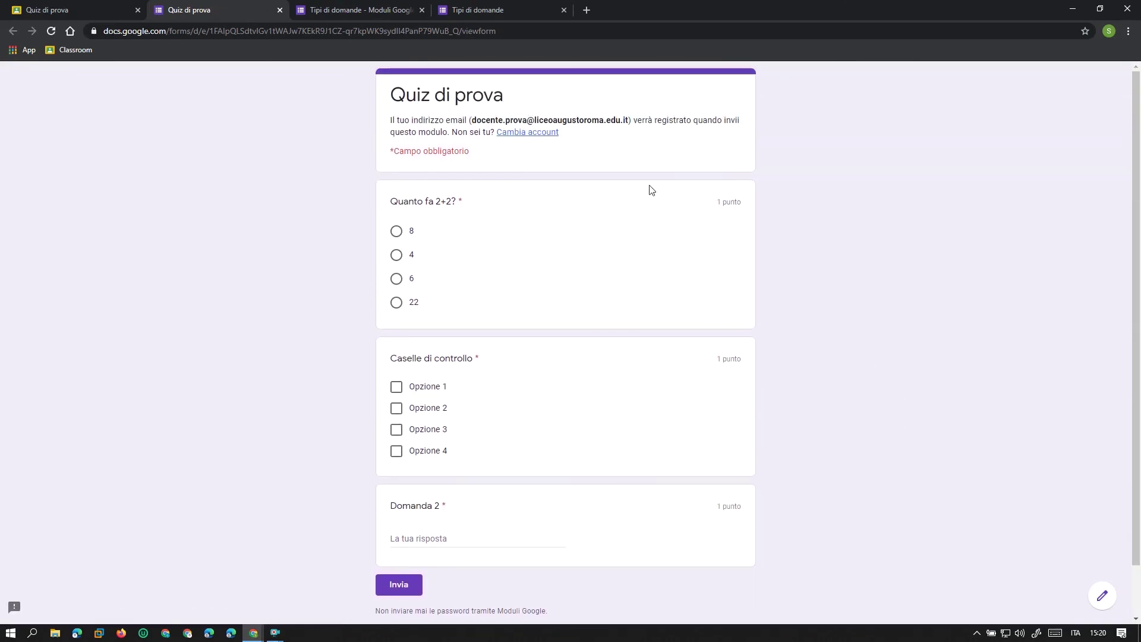
# - Open the form in the editor and review the summary statistics of its responses
pyautogui.click(1103, 597)
pyautogui.click(1102, 598)
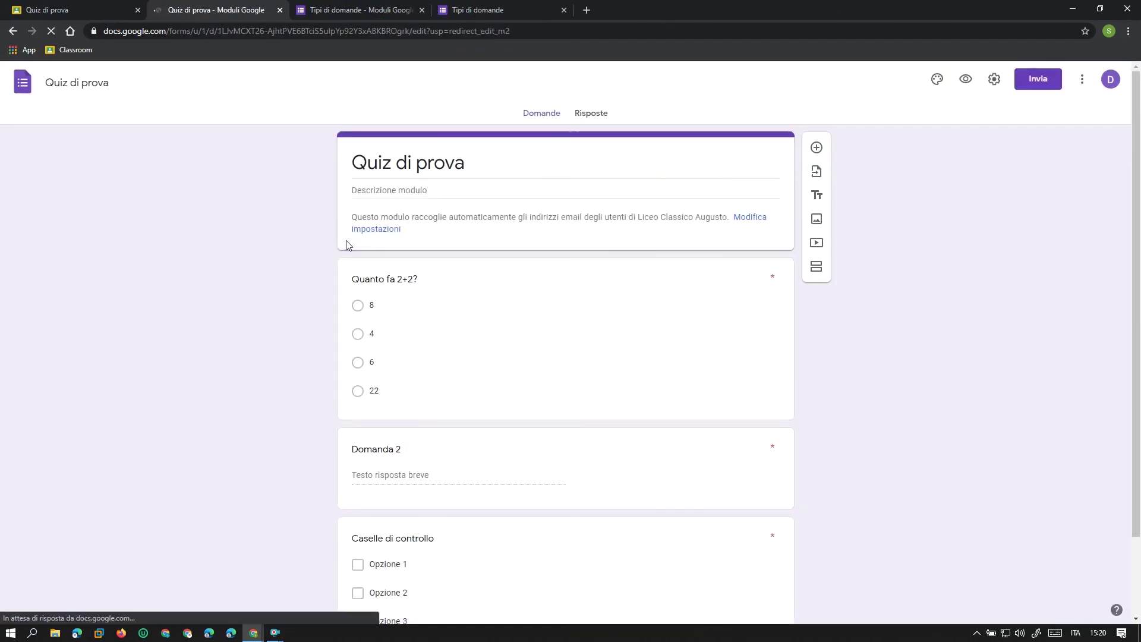
pyautogui.click(592, 121)
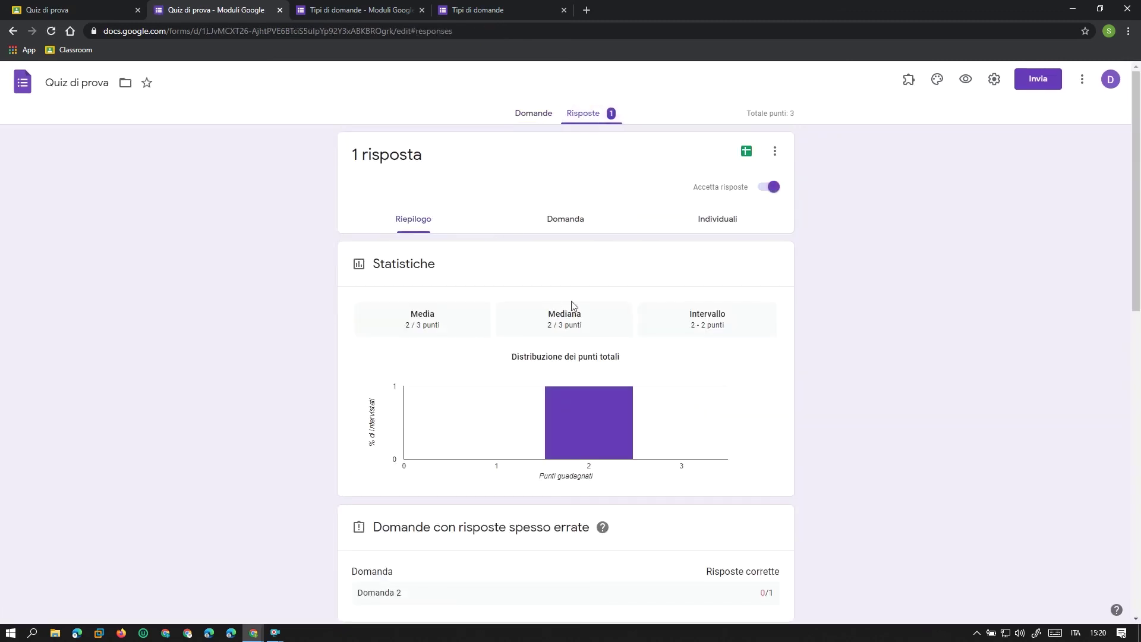
pyautogui.scroll(-4, 552, 305)
pyautogui.scroll(4, 463, 262)
# - Display the individual responses and examine the student's answers, points and feedback options for each question
pyautogui.click(709, 222)
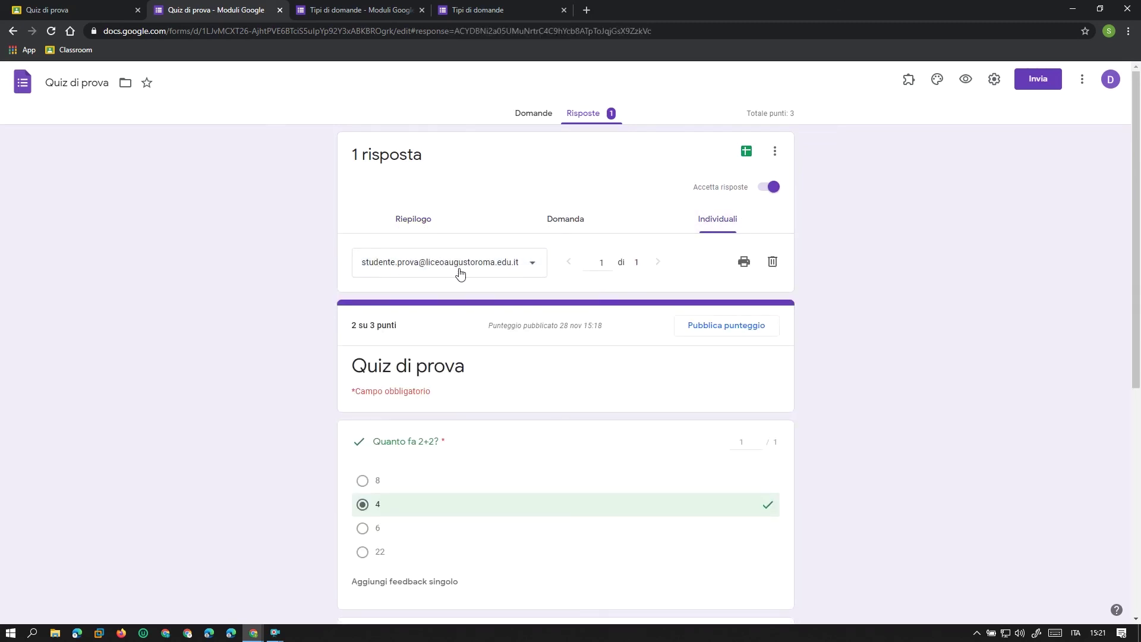
pyautogui.scroll(-2, 493, 270)
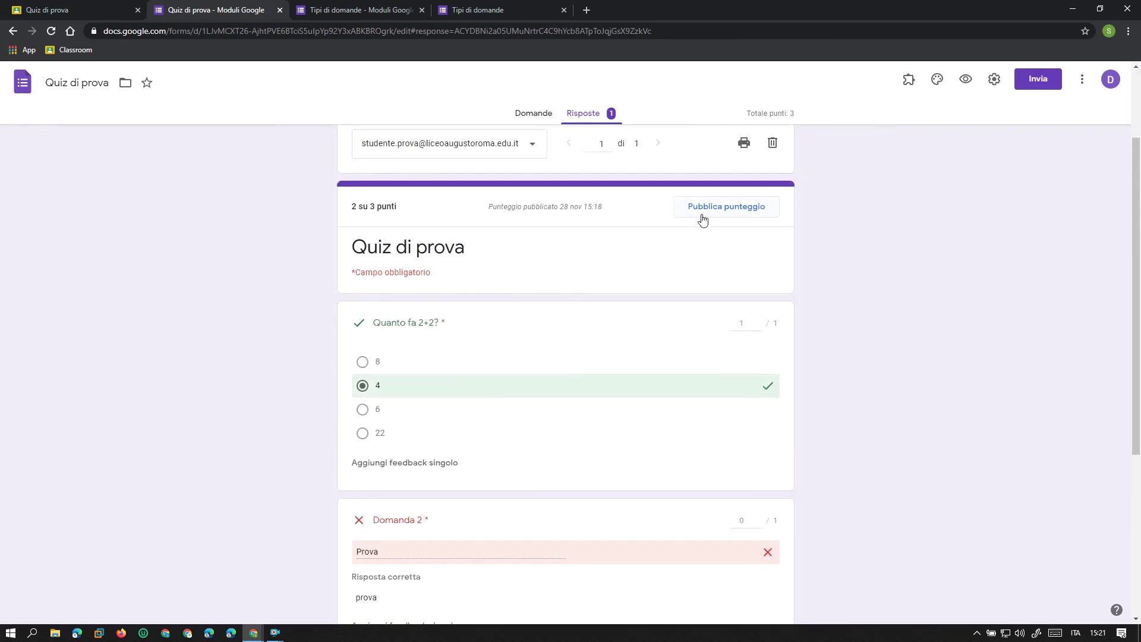
pyautogui.scroll(-5, 479, 249)
pyautogui.scroll(7, 539, 327)
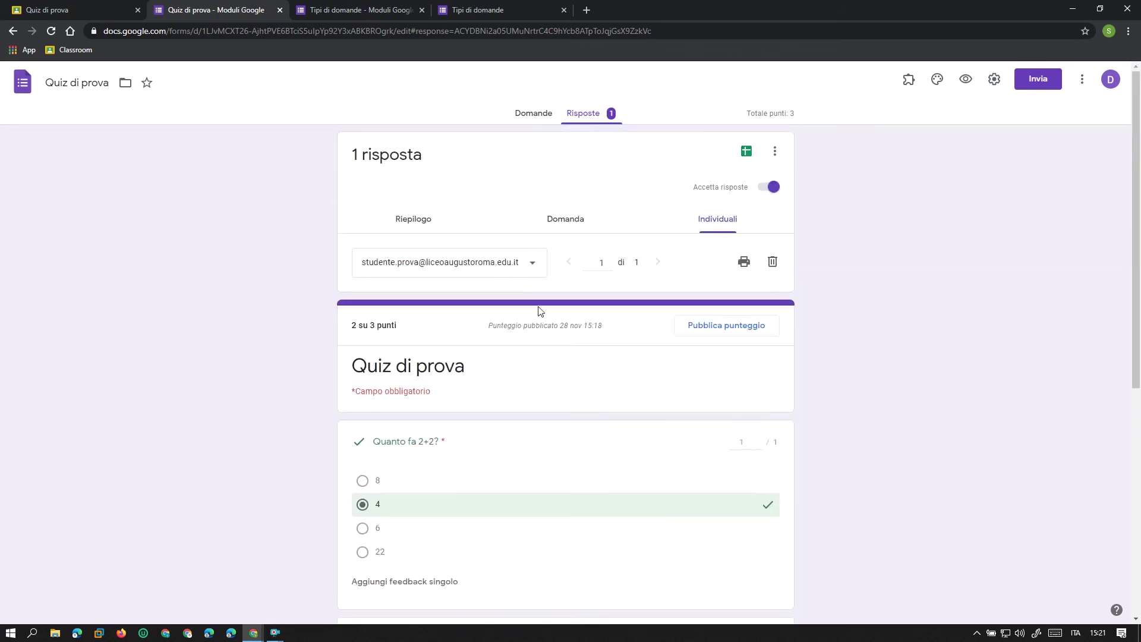
pyautogui.scroll(-3, 493, 320)
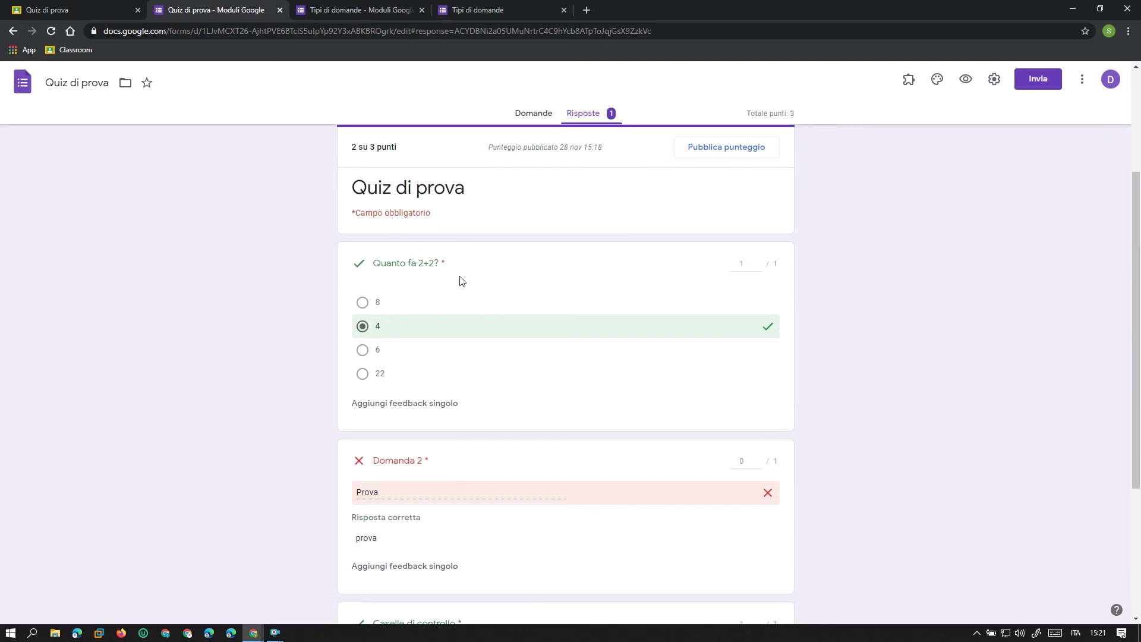
pyautogui.scroll(-1, 416, 279)
pyautogui.scroll(-3, 467, 308)
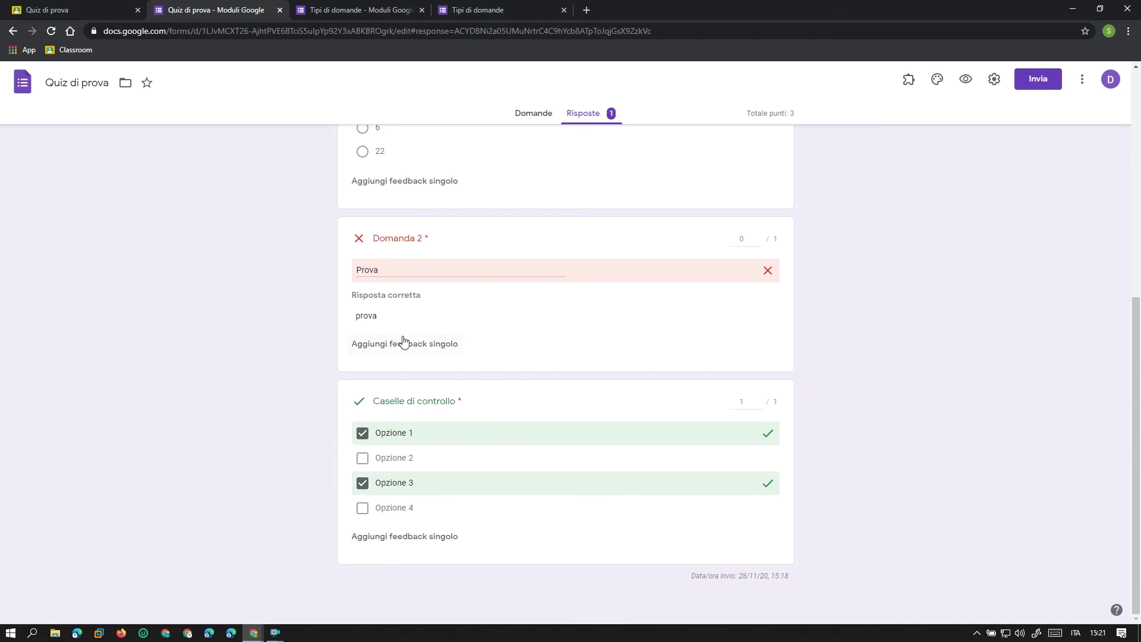
pyautogui.scroll(4, 462, 283)
pyautogui.scroll(3, 536, 283)
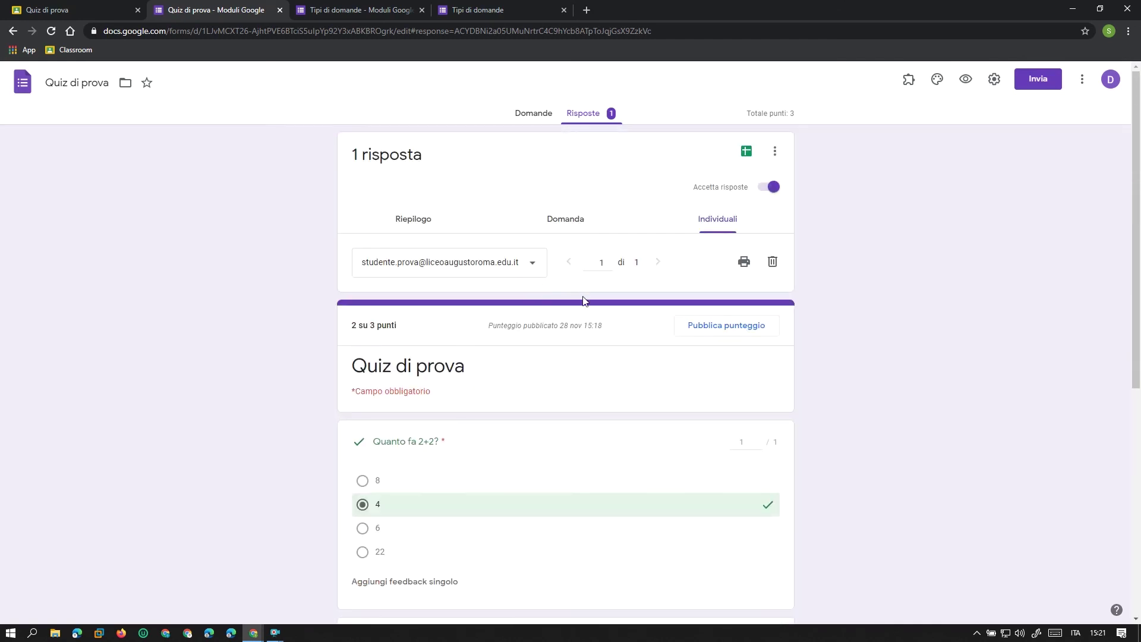